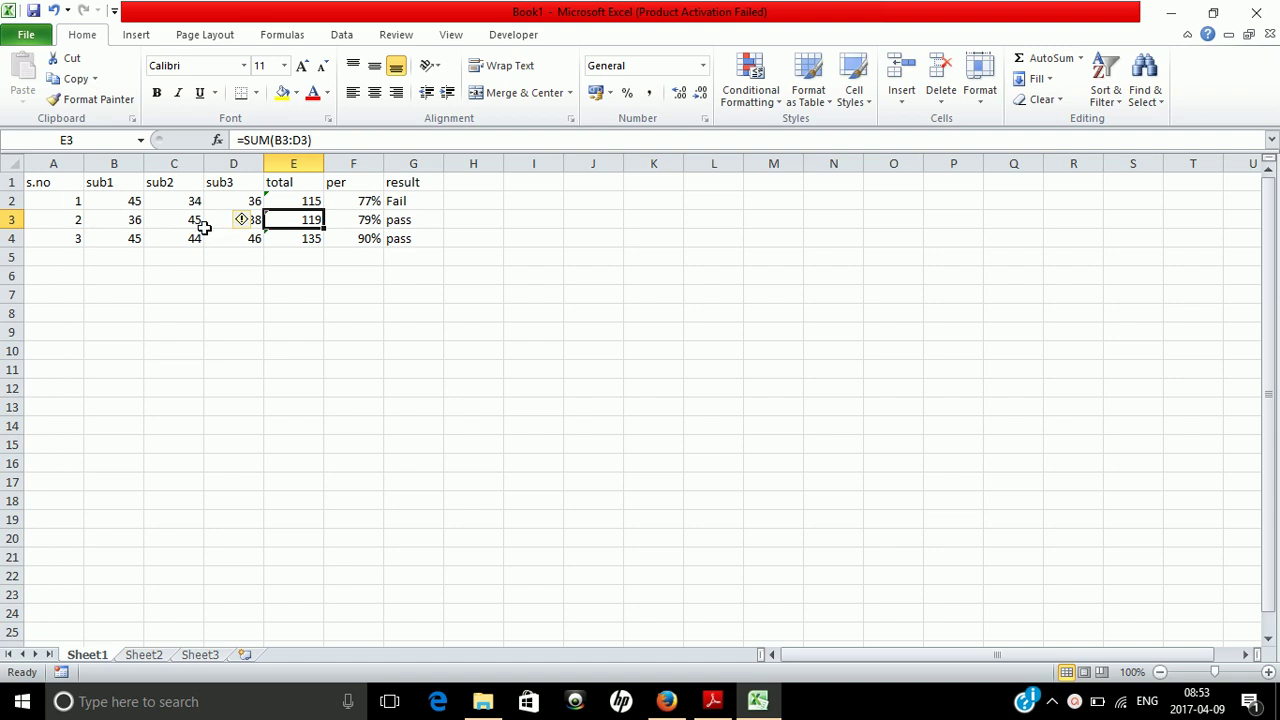
Set the sub1 mark for s.no 2 to 12
click(128, 218)
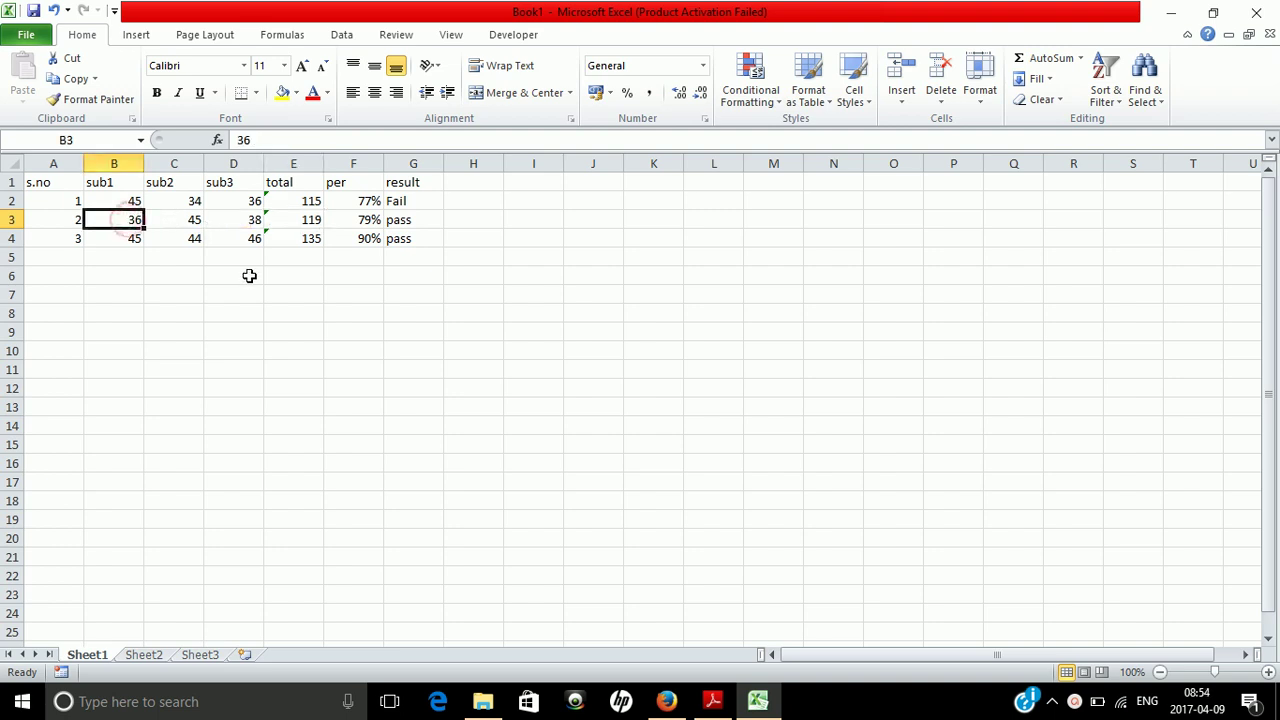
text(12)
key(Return)
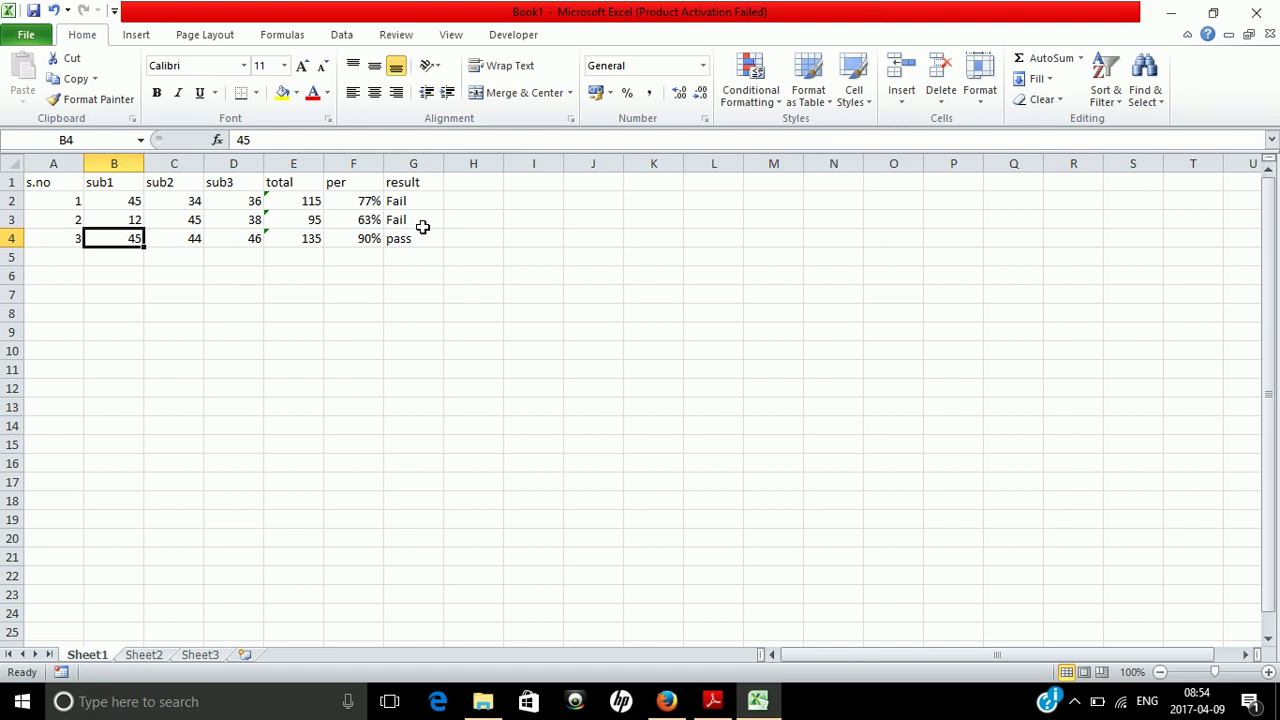
click(535, 199)
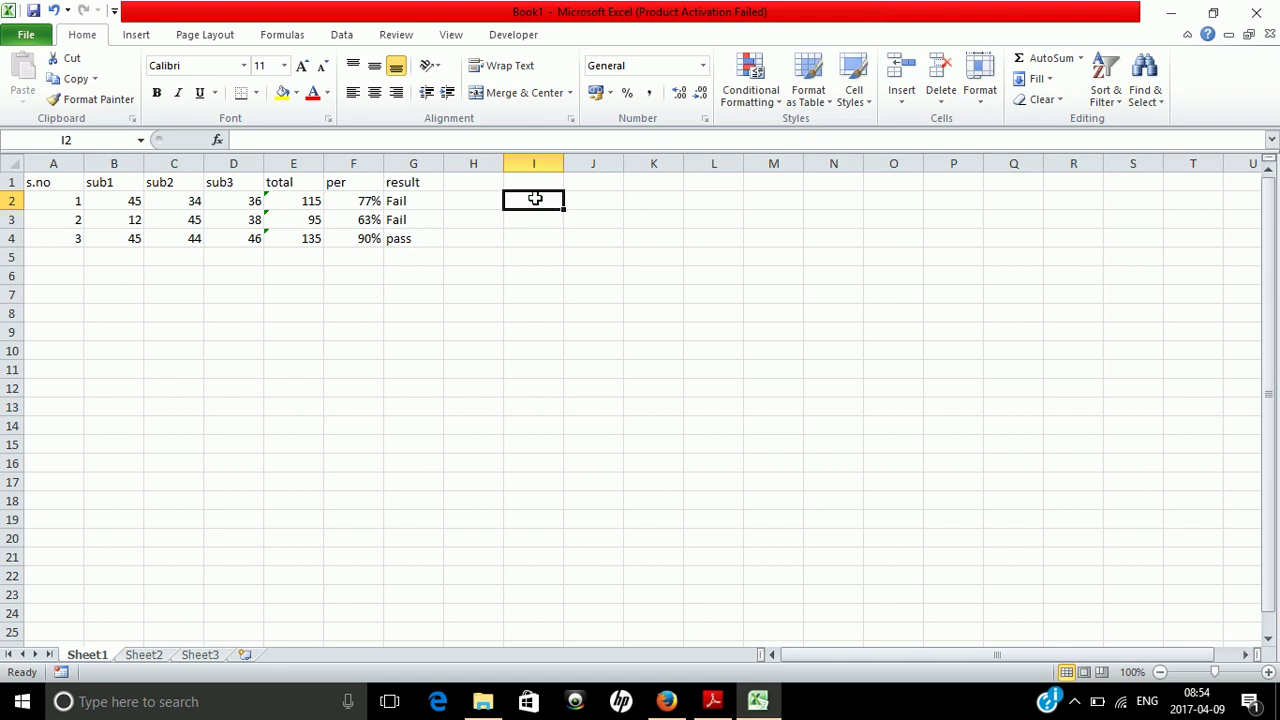
click(751, 88)
mouse_move(786, 140)
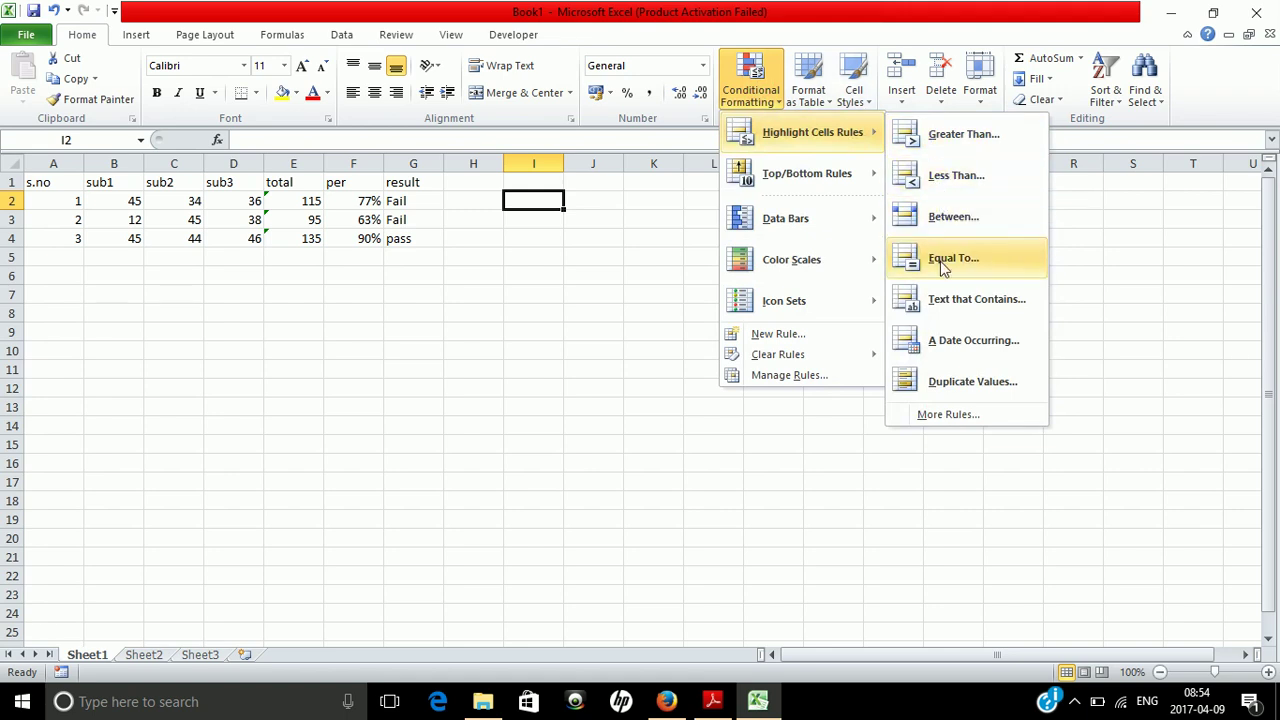
click(952, 299)
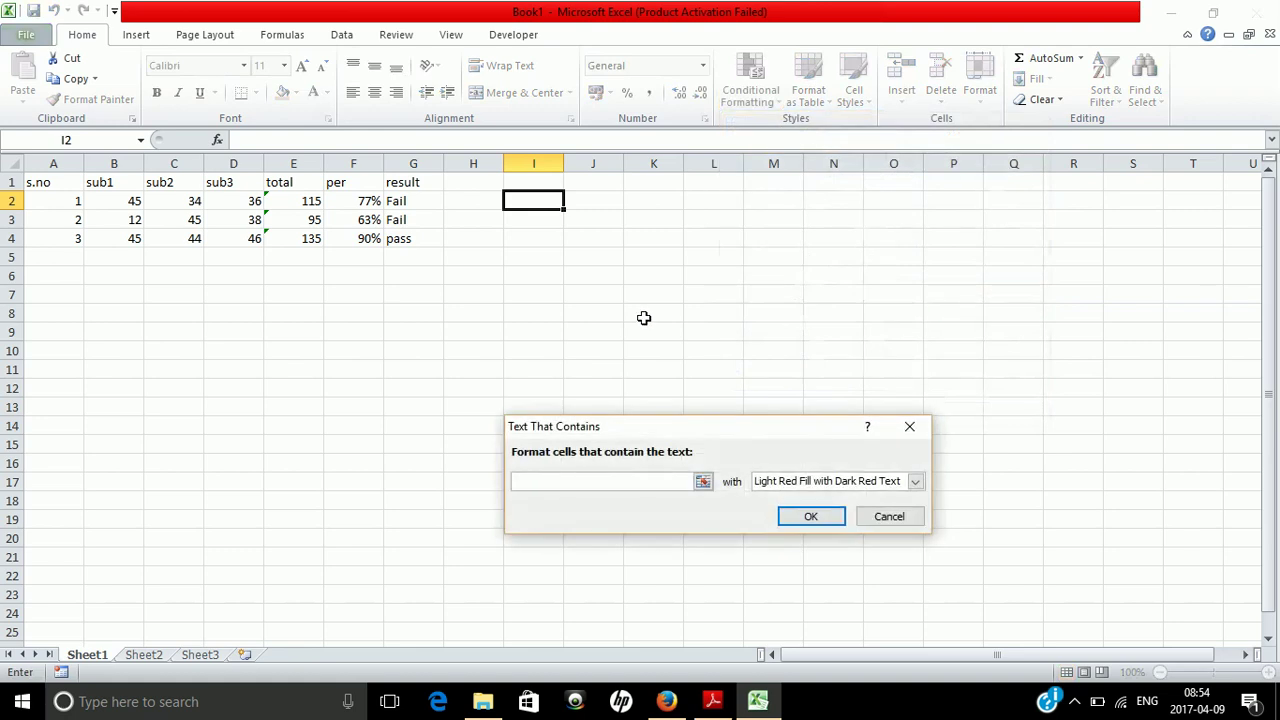
text(Fail)
click(80, 201)
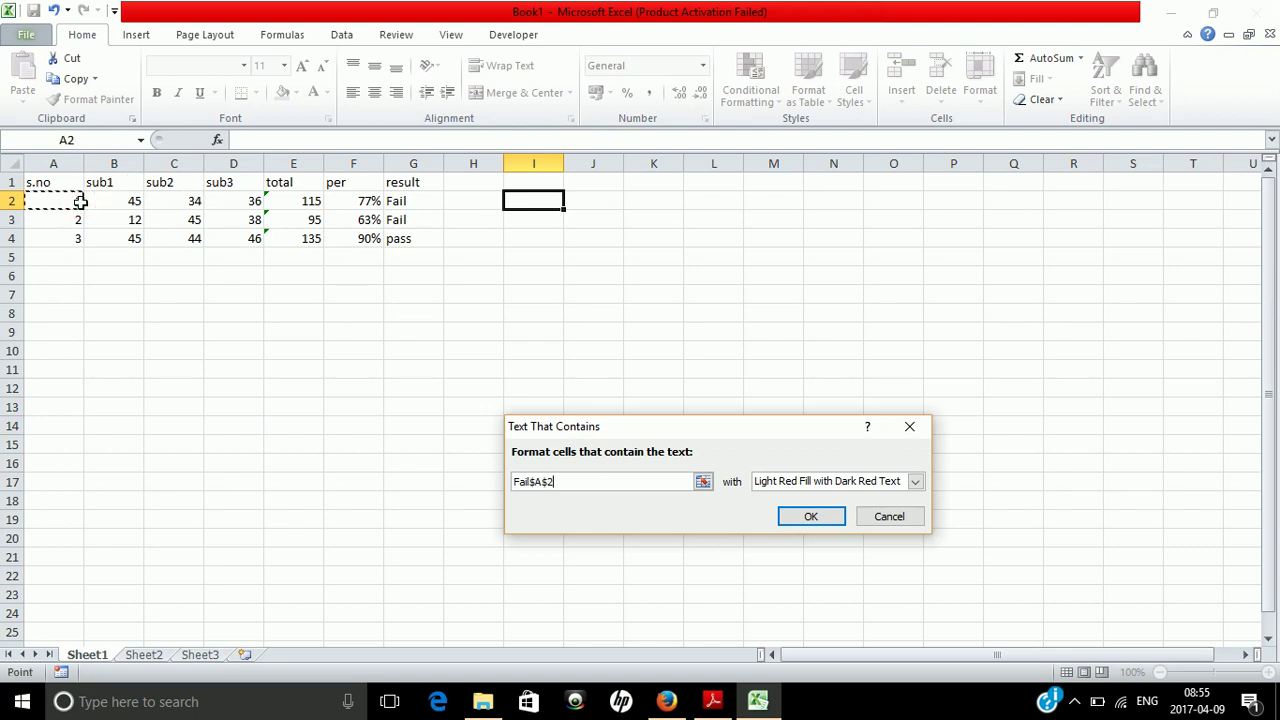
click(881, 517)
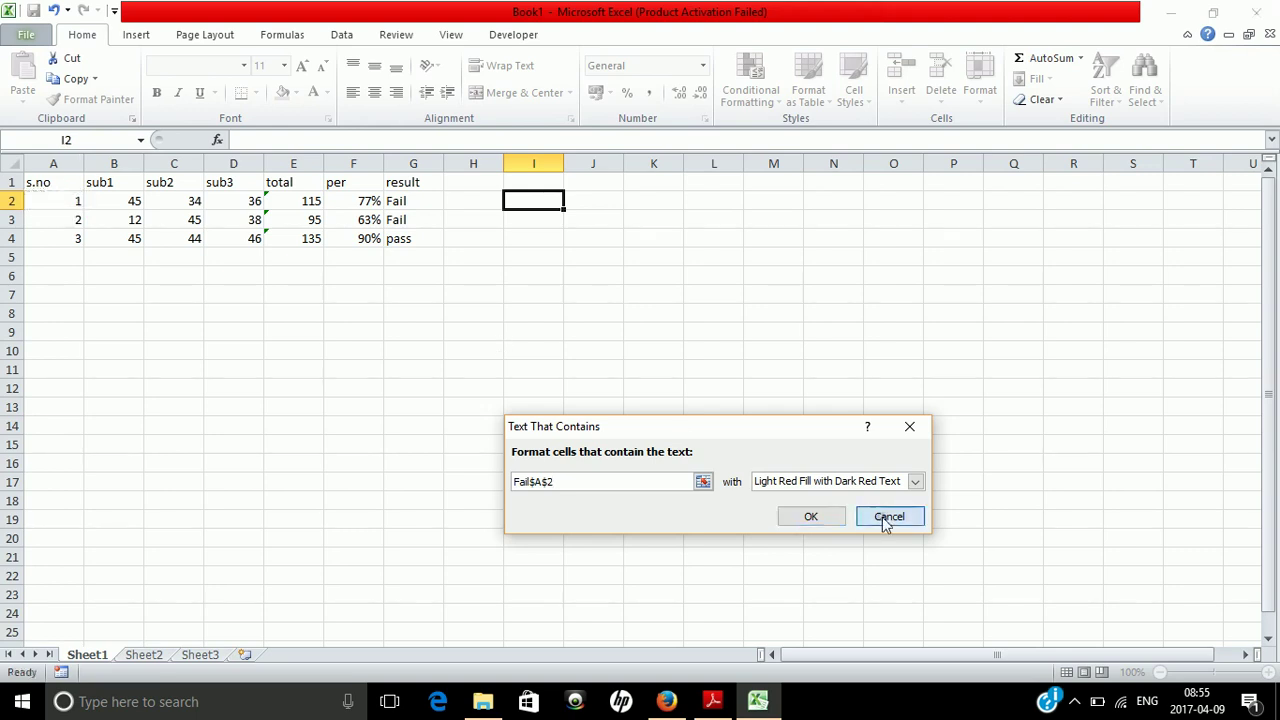
Preview a Text That Contains rule for "Fail" on G2:G4 with Light Red Fill with Dark Red Text, without applying it
click(417, 202)
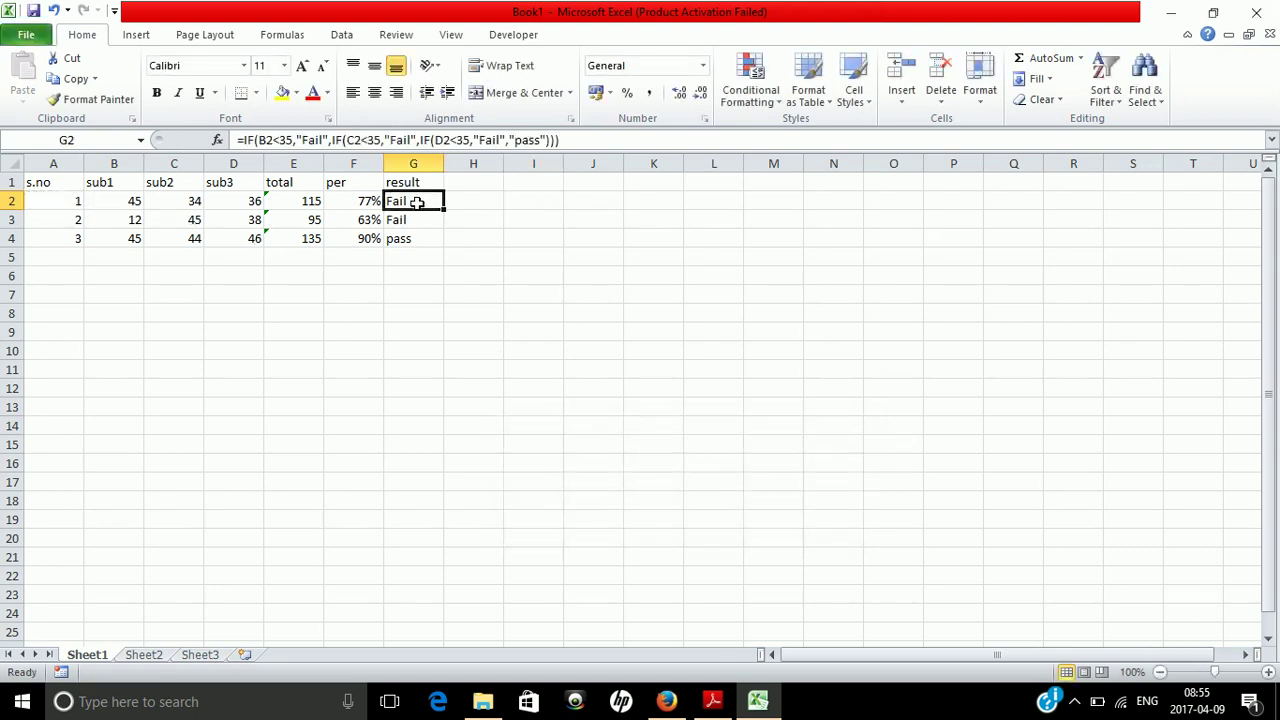
drag(417, 202, 414, 238)
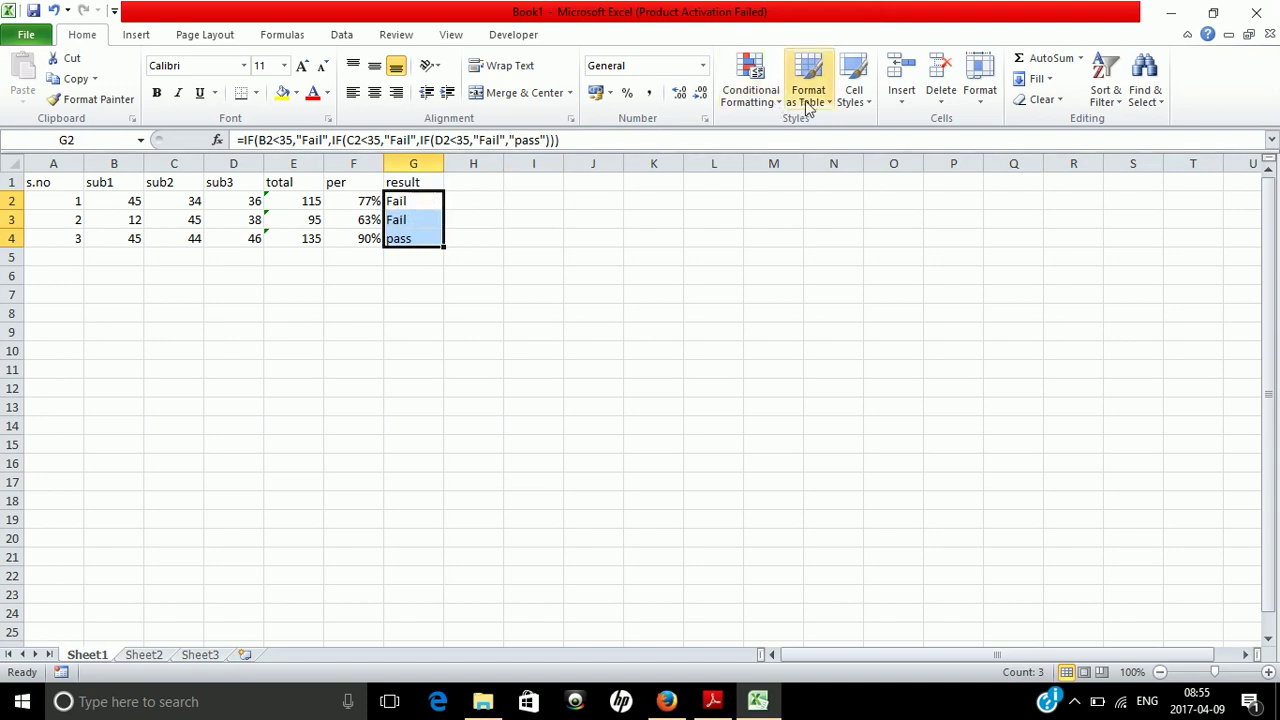
click(757, 105)
mouse_move(851, 134)
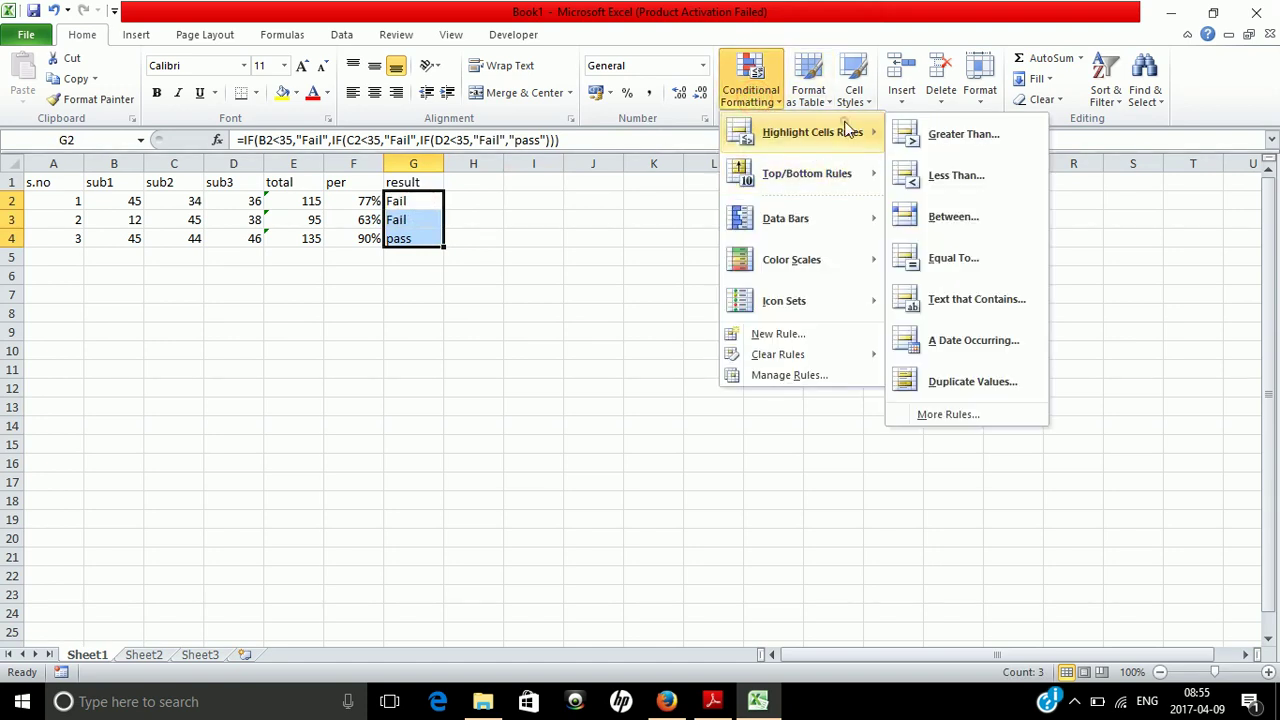
click(955, 300)
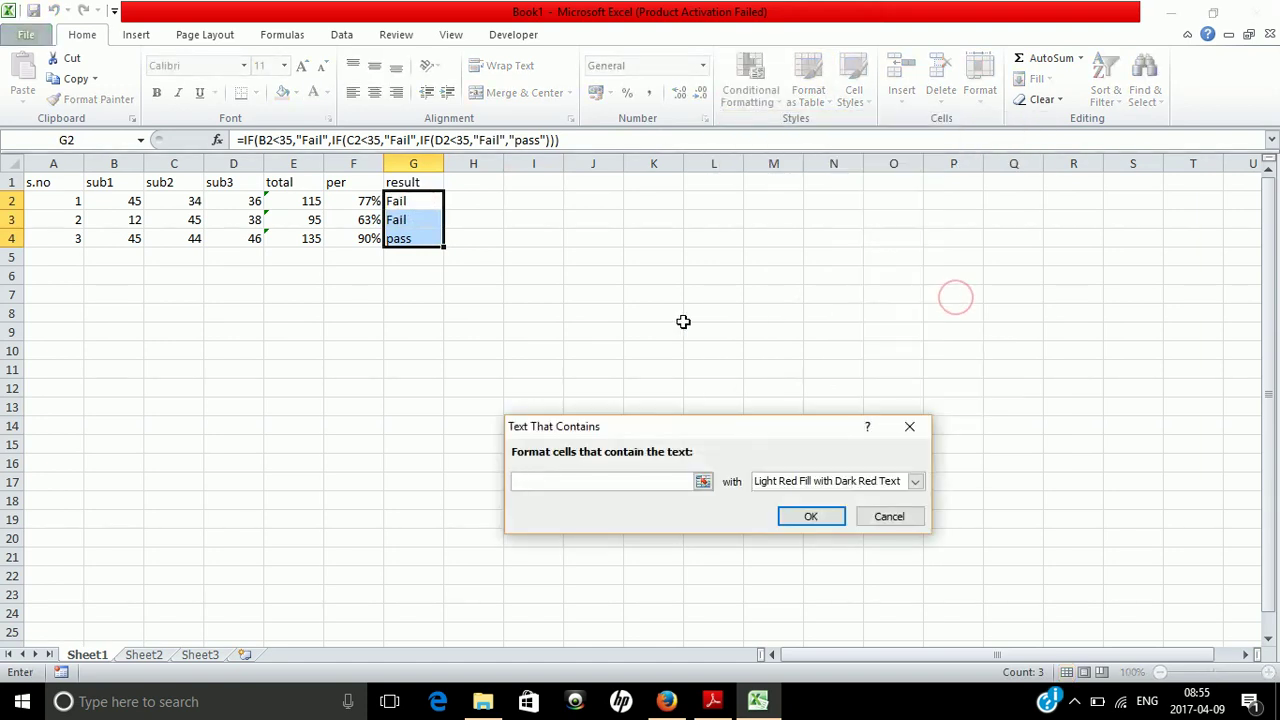
text(Fail)
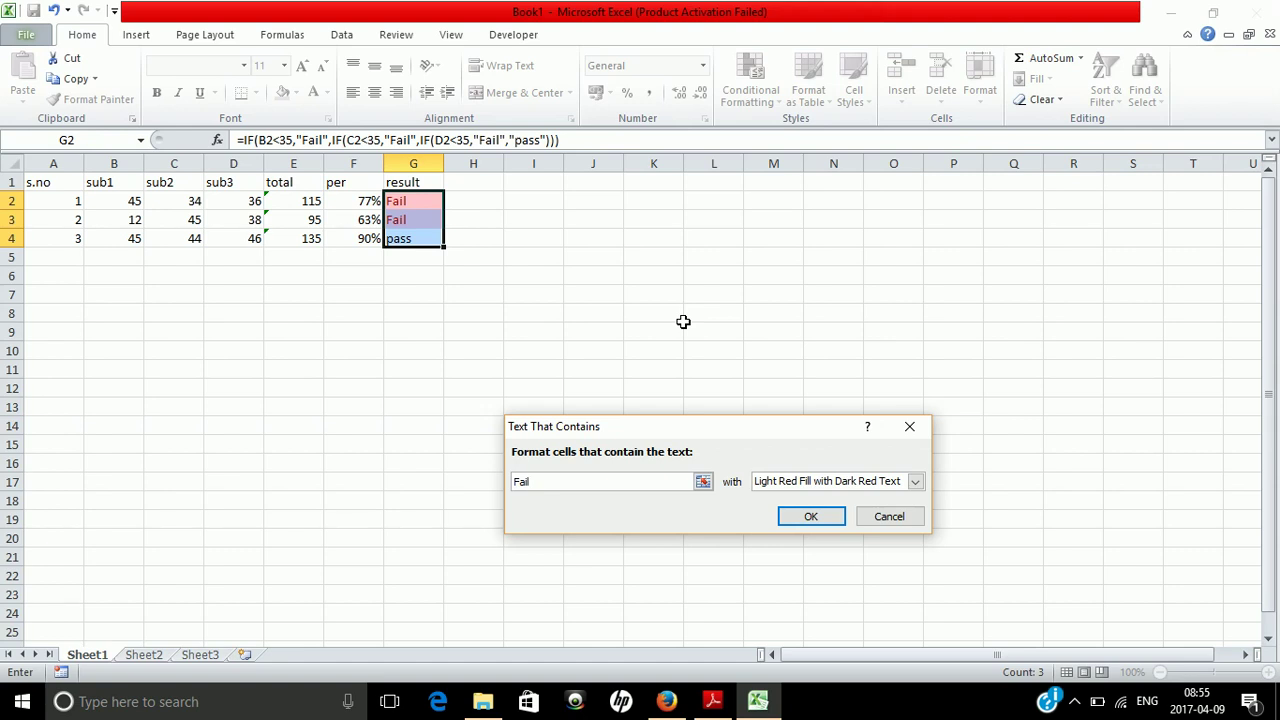
click(870, 512)
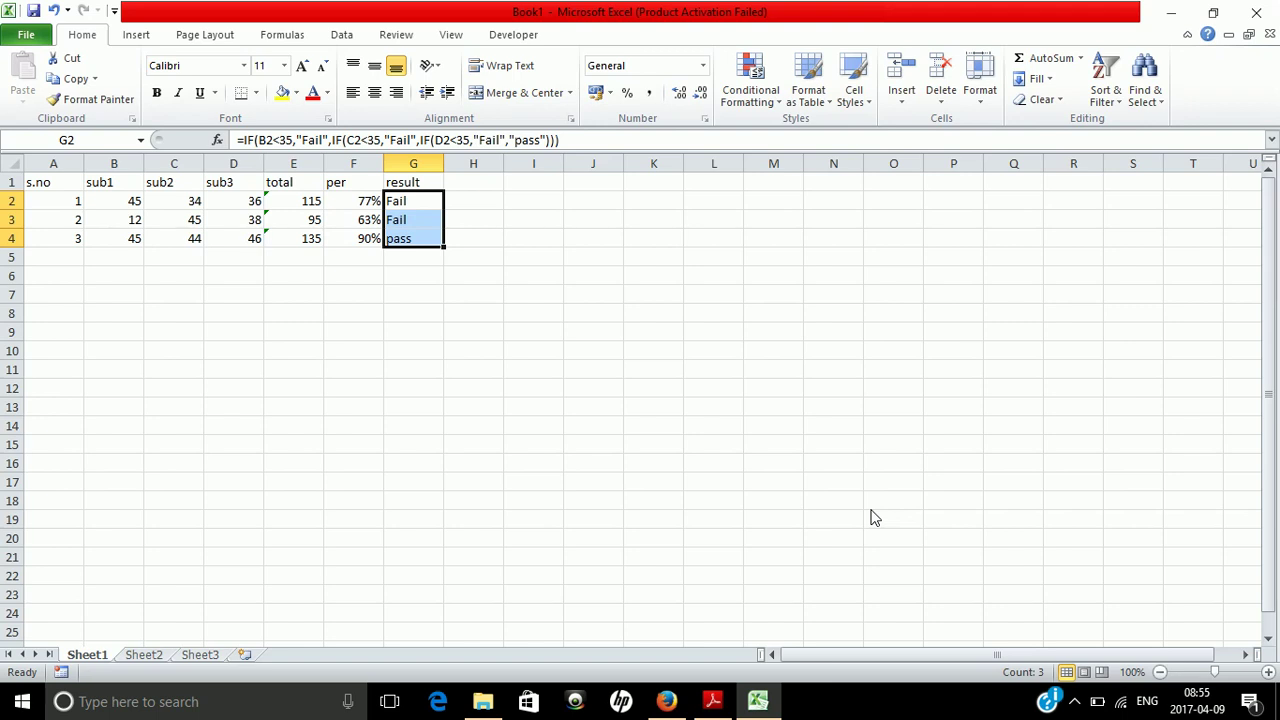
Count the failed results in cell H2 with the formula =COUNTIF(G2:G4,"Fail")
click(485, 202)
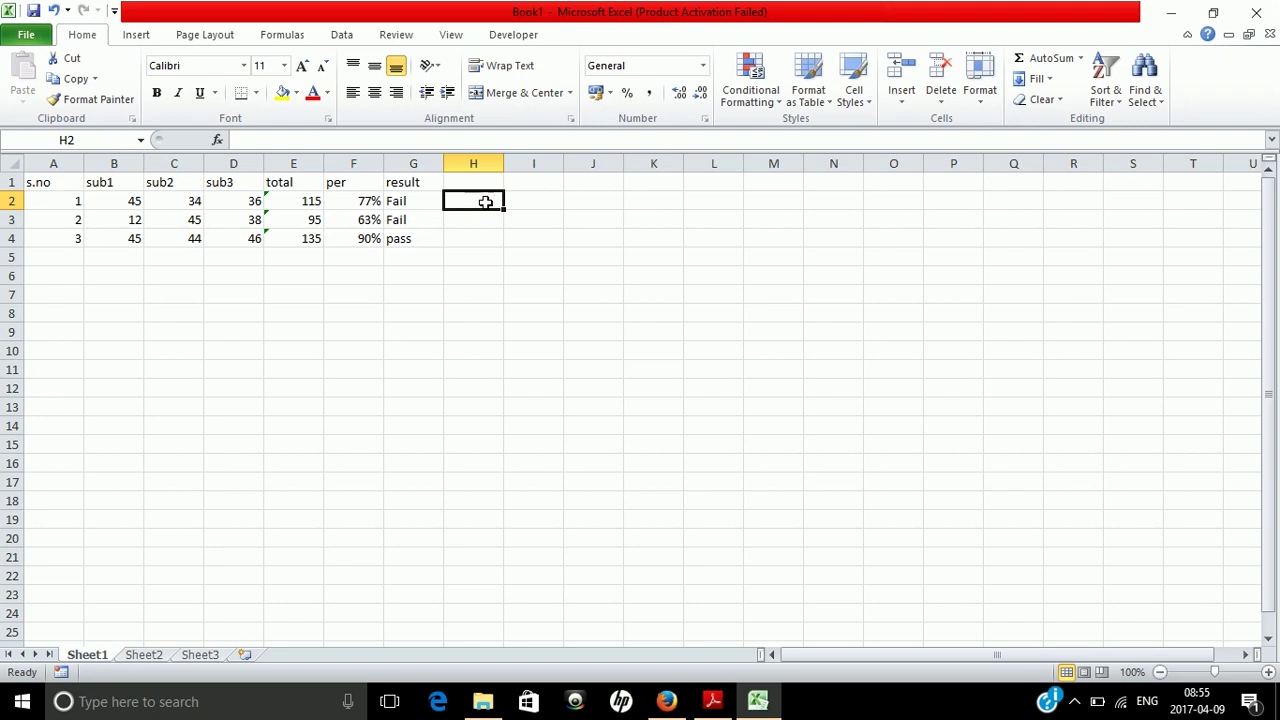
text(=co)
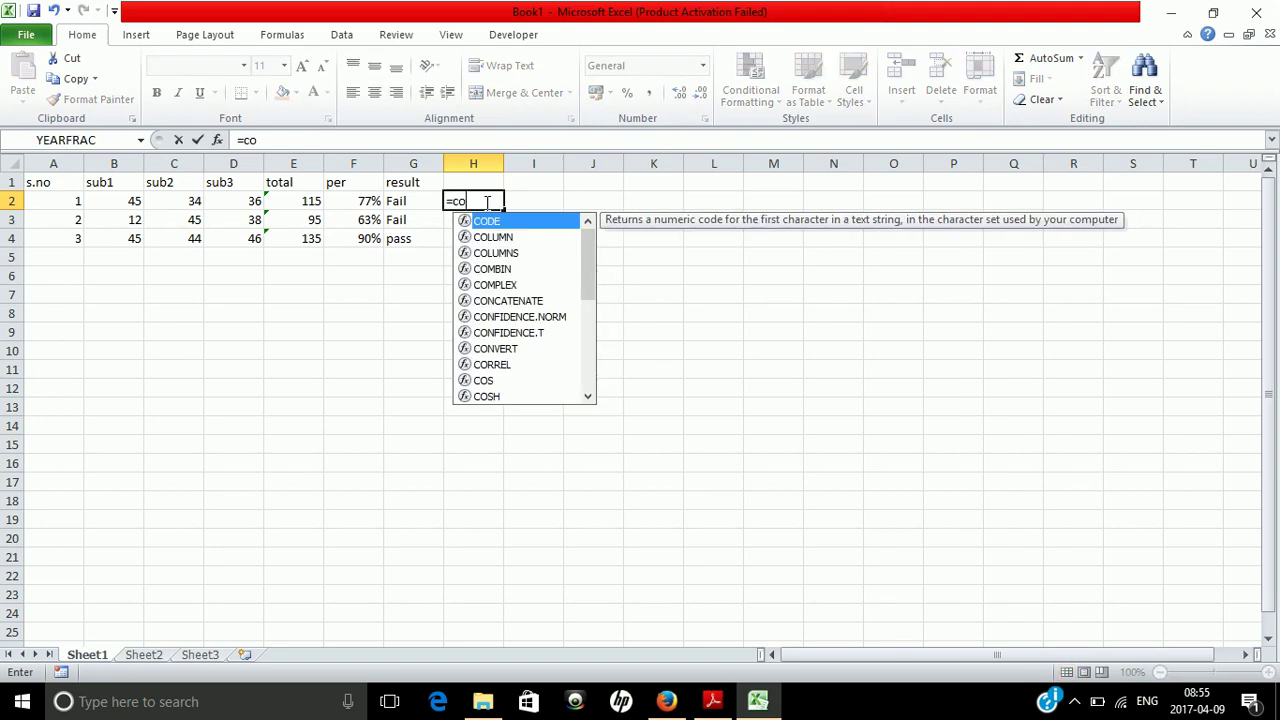
text(u)
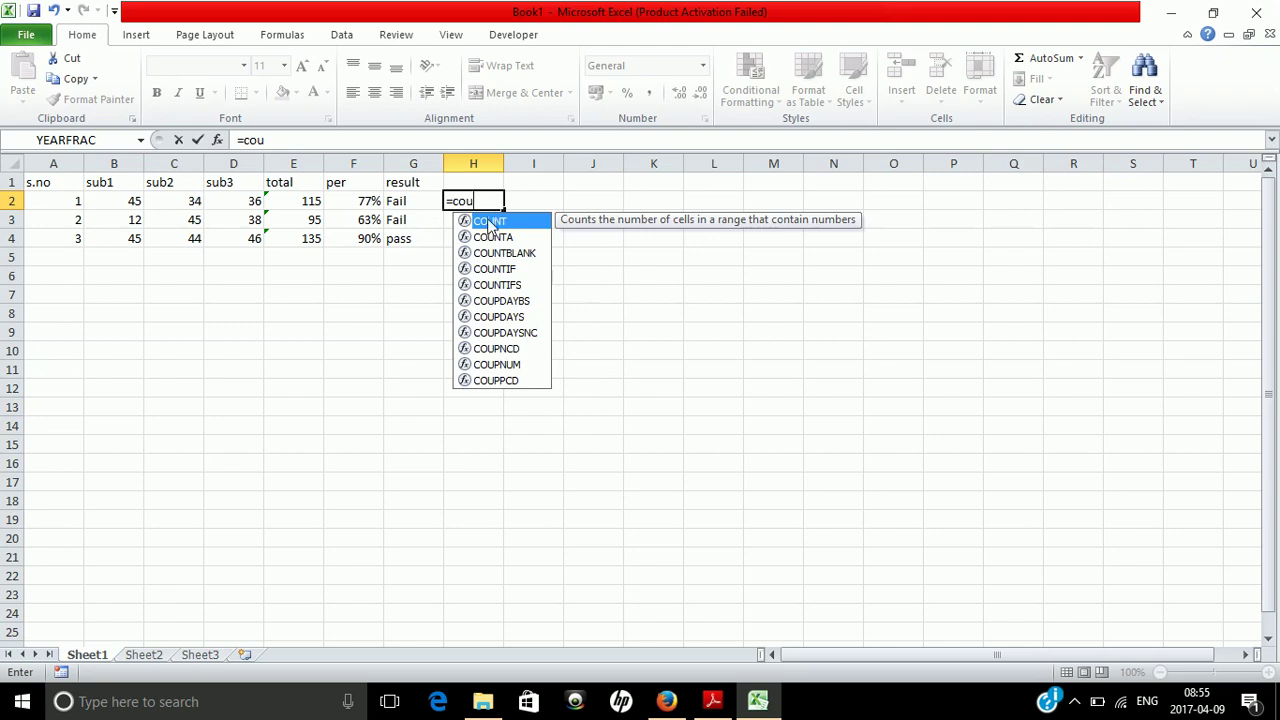
double_click(490, 222)
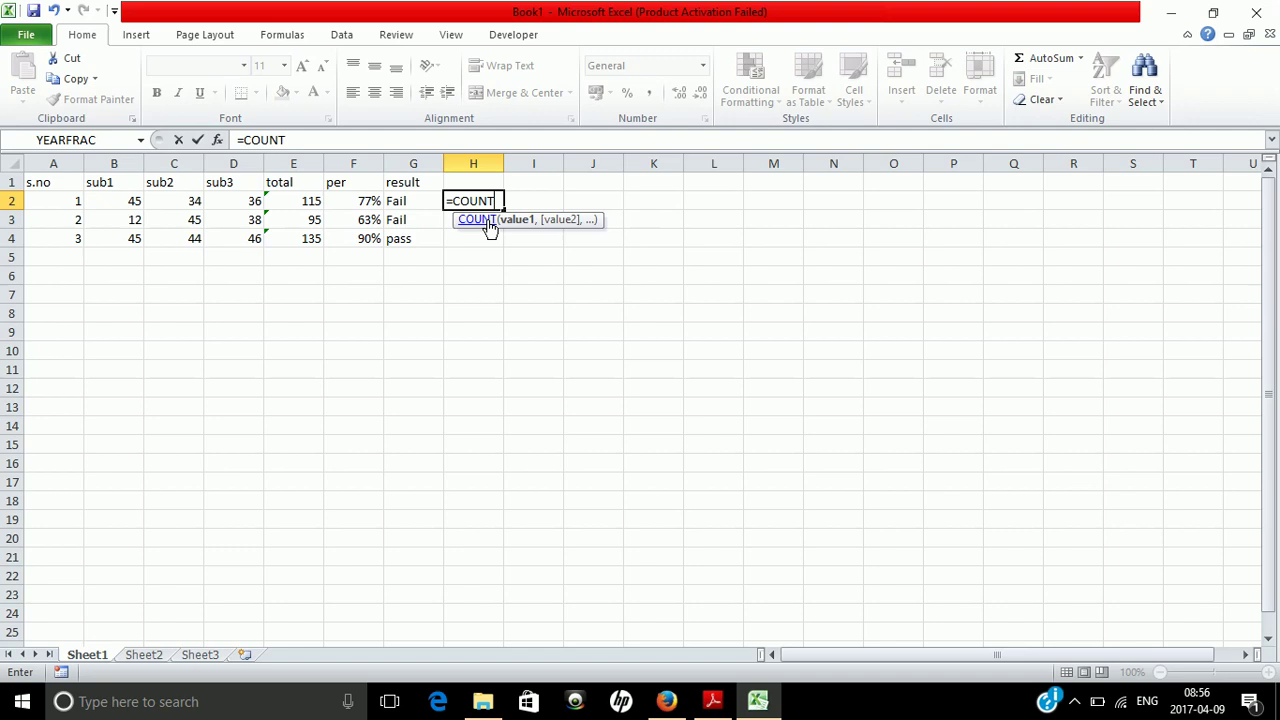
key(BackSpace)
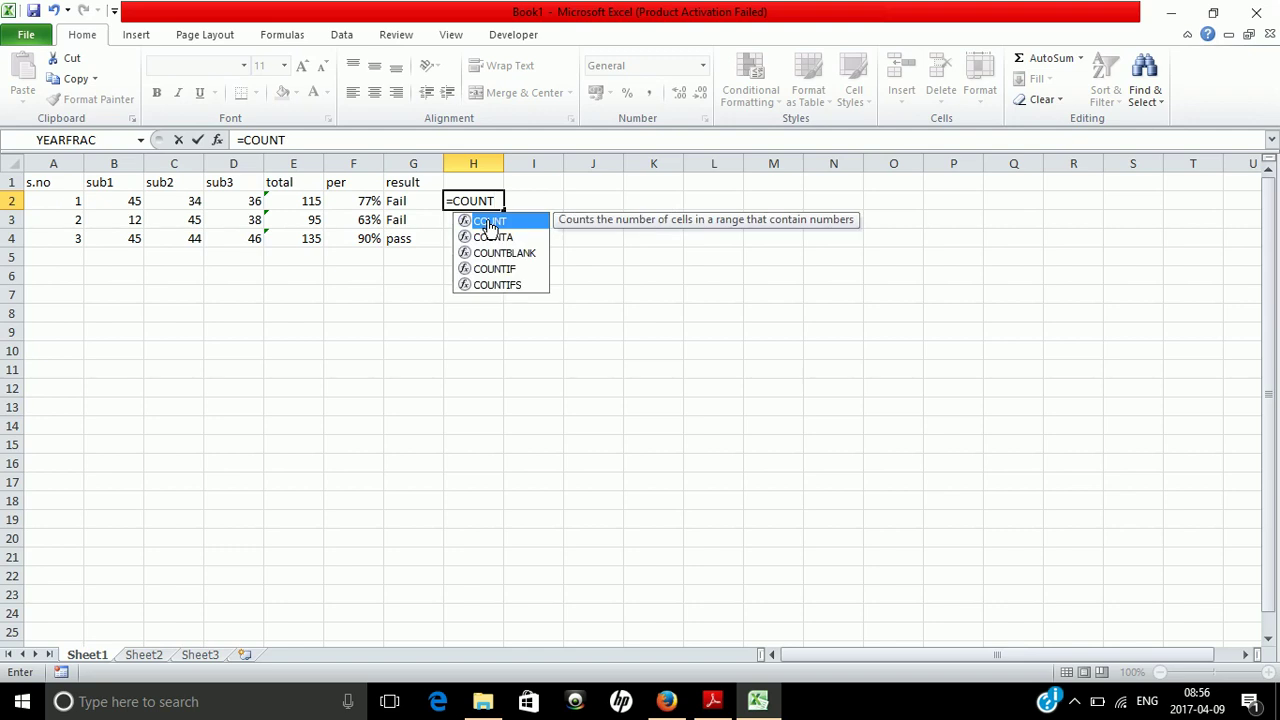
double_click(499, 269)
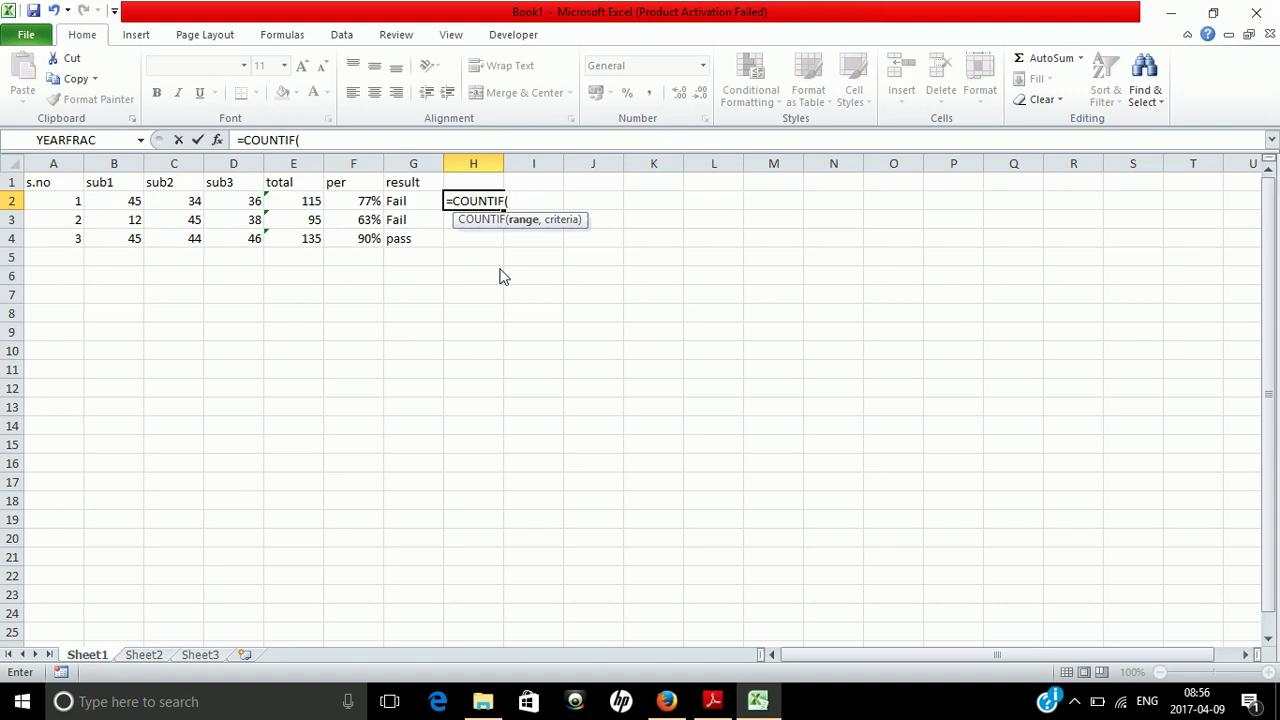
click(423, 202)
key(shift+Down)
key(shift+Down)
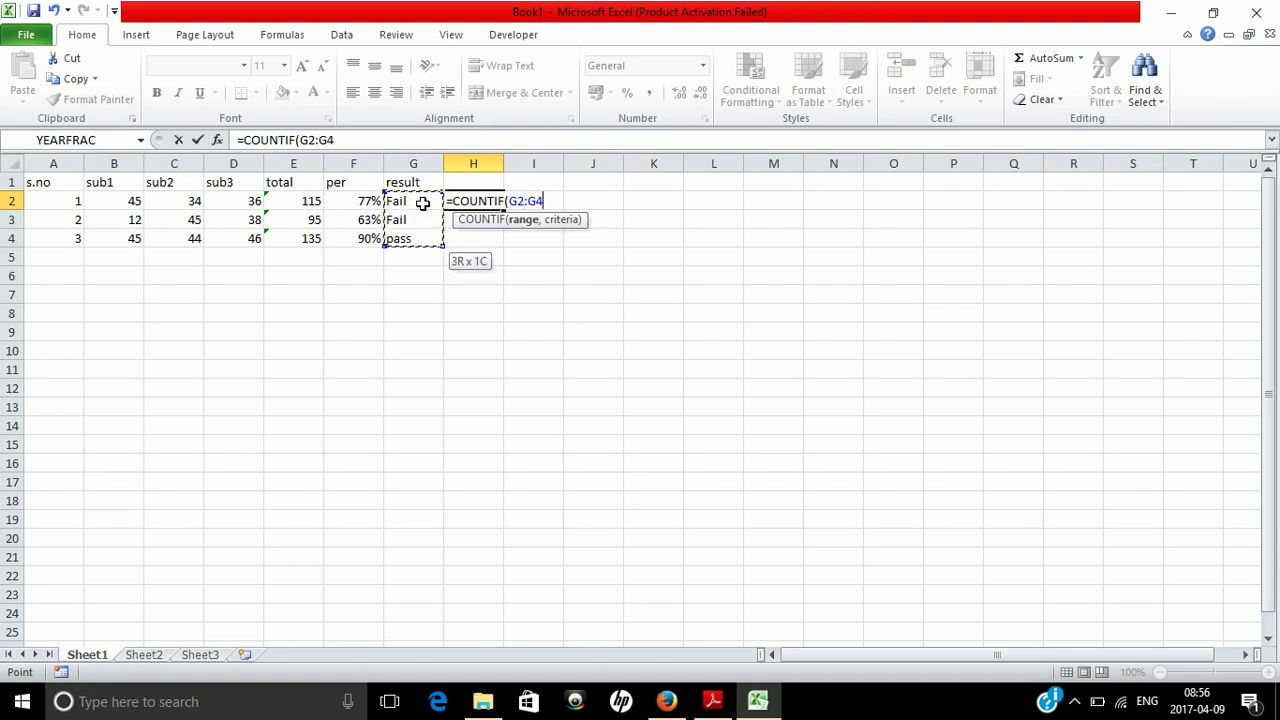
text(,)
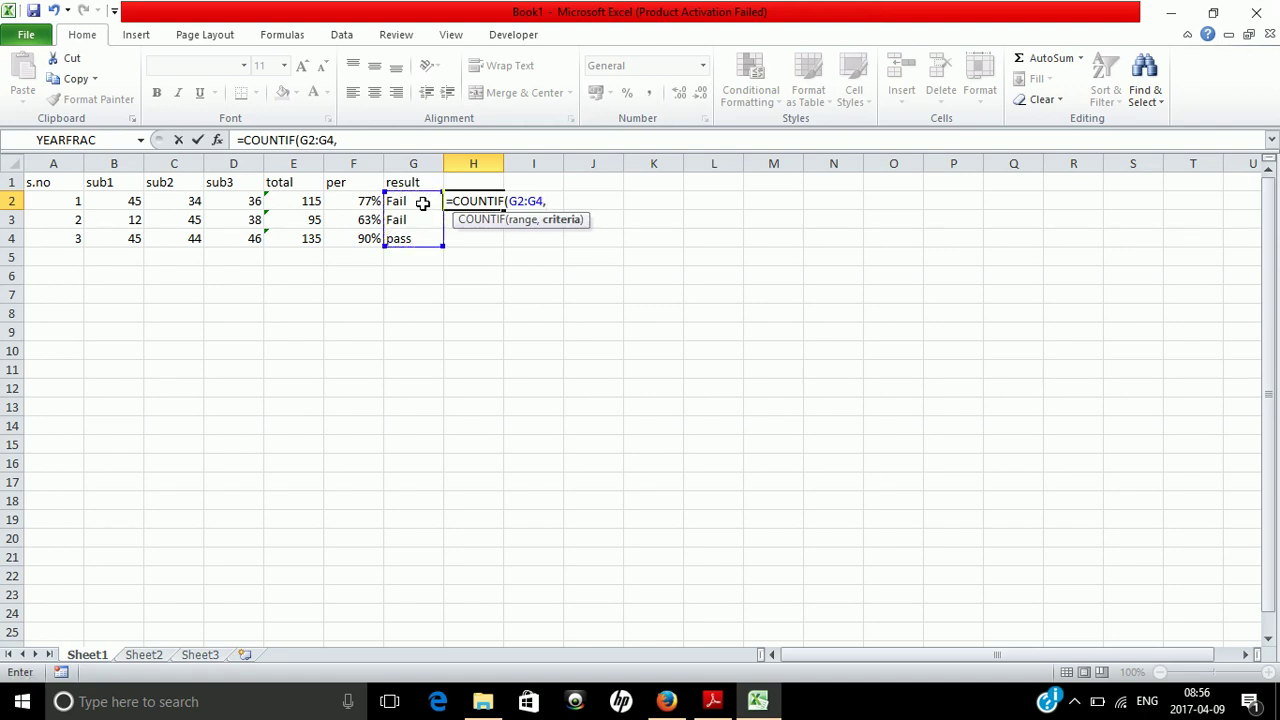
text("Faa)
key(BackSpace)
text(il"))
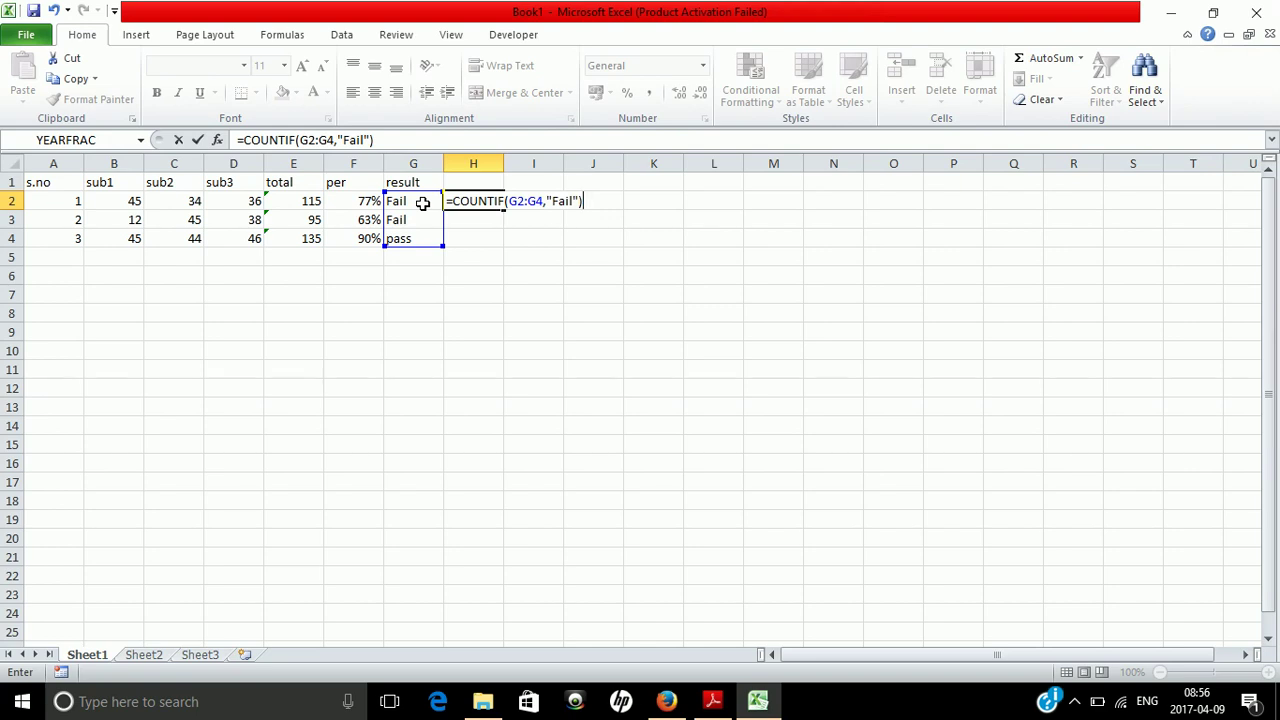
click(423, 203)
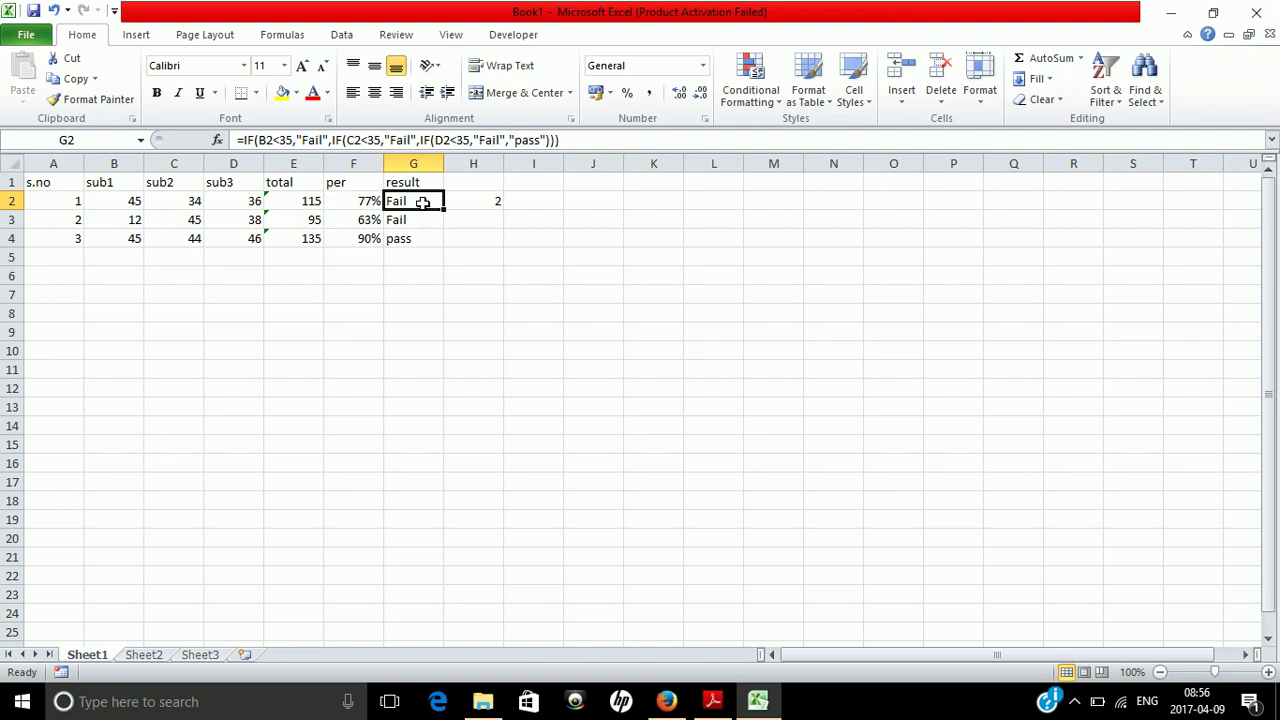
key(Right)
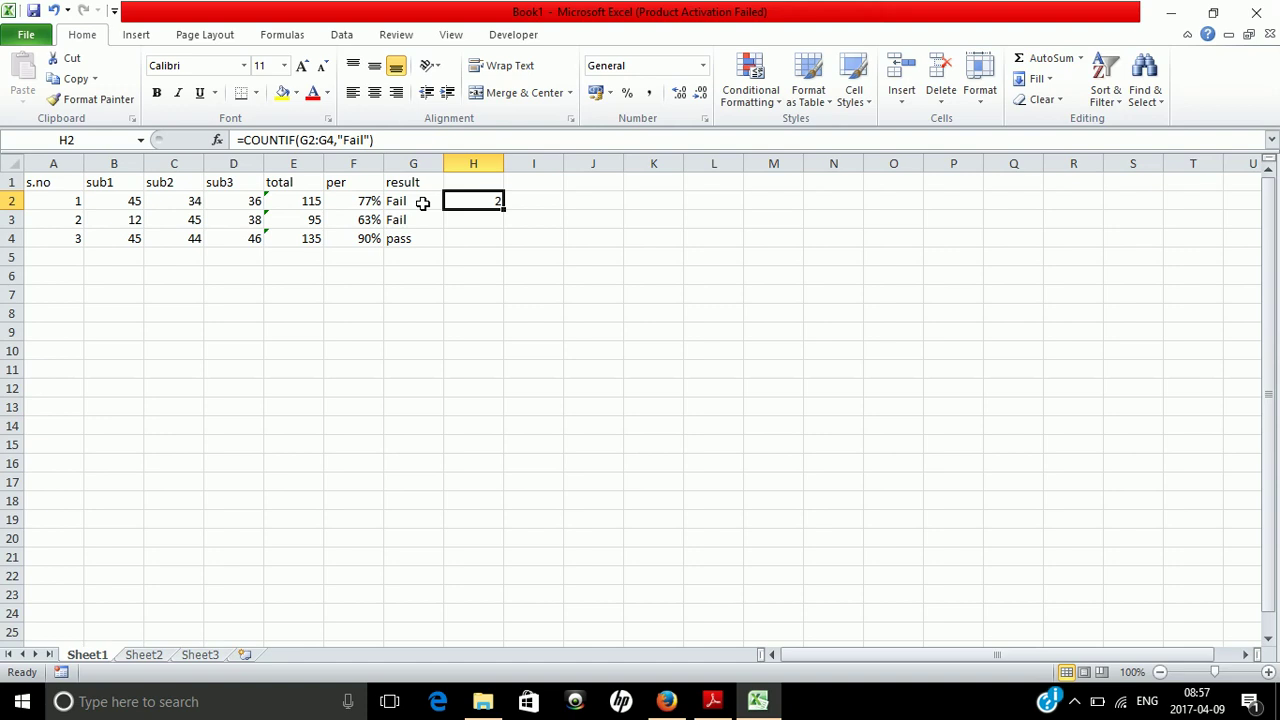
click(366, 140)
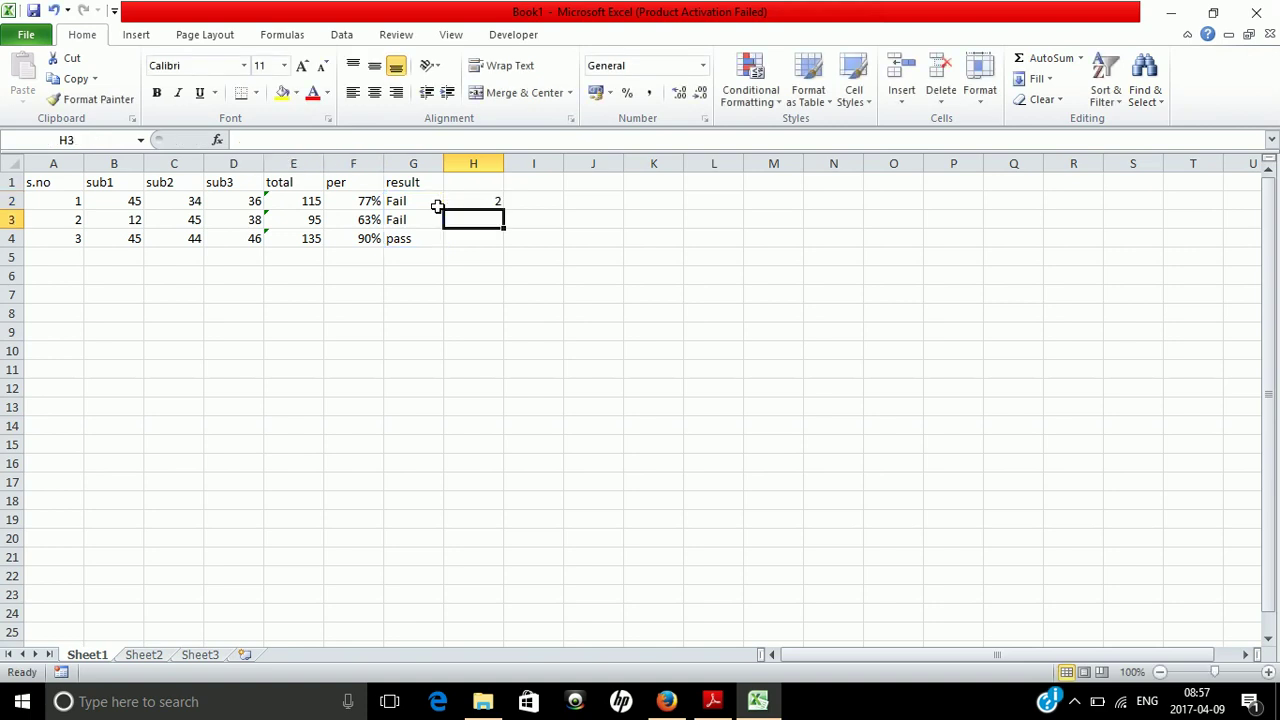
Count the passed results in cell H3 with the formula =COUNTIF(G2:G4,"pass")
text(=co)
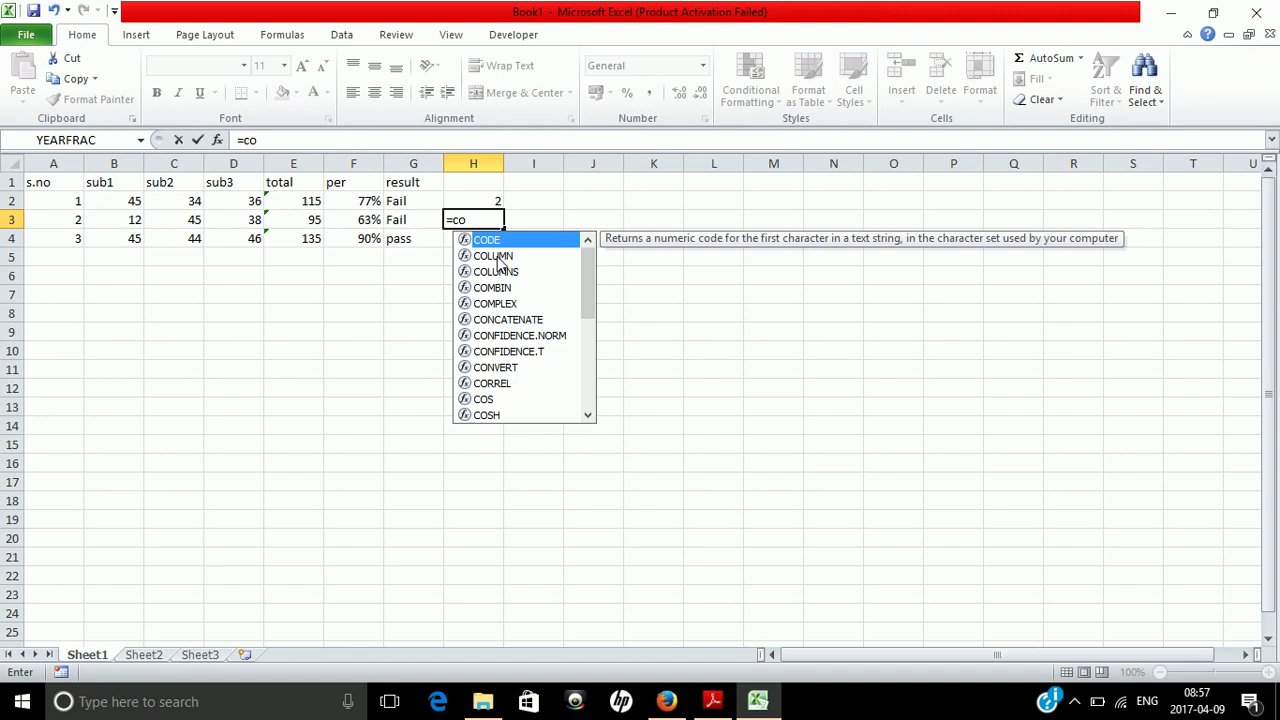
text(u)
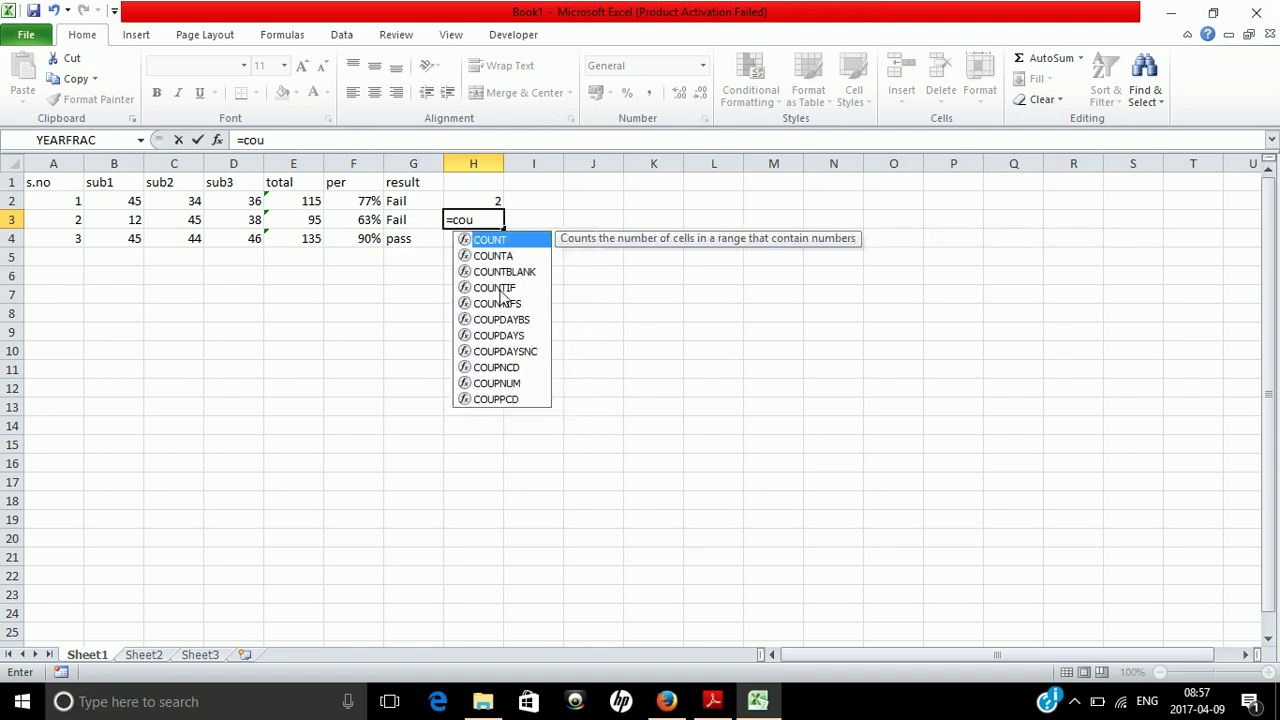
double_click(494, 288)
click(396, 201)
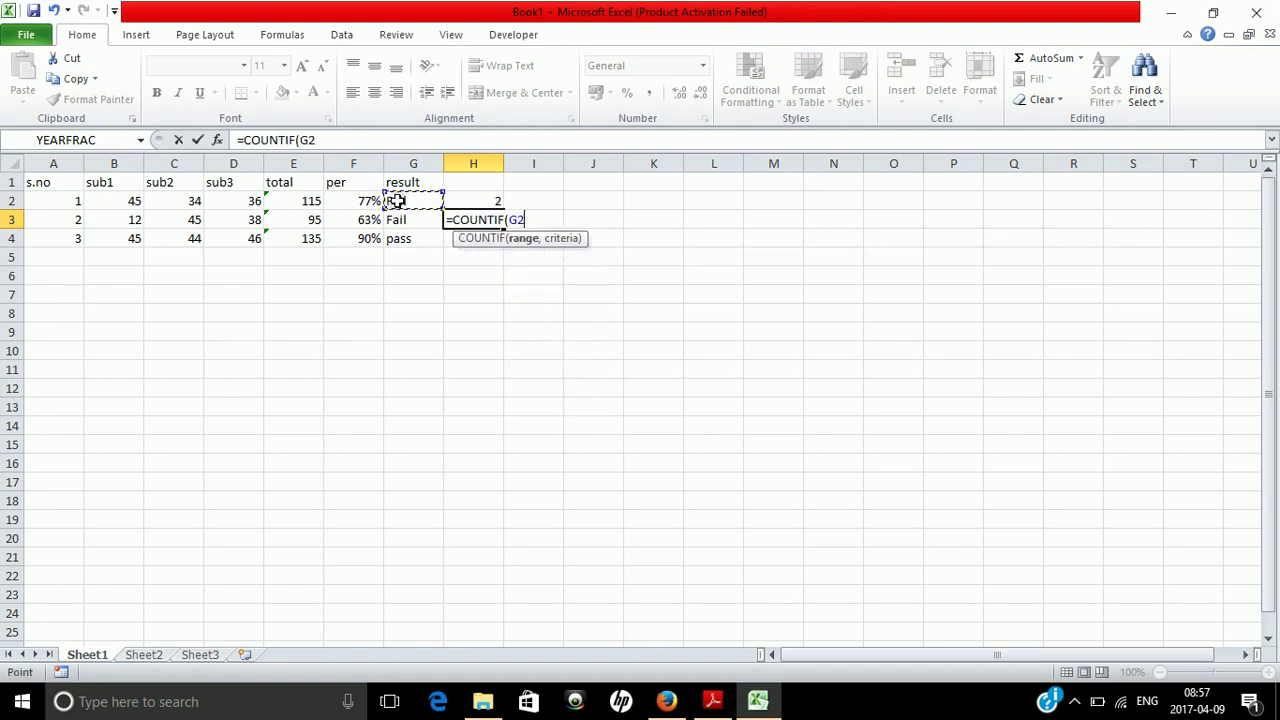
key(shift+Down)
key(shift+Down)
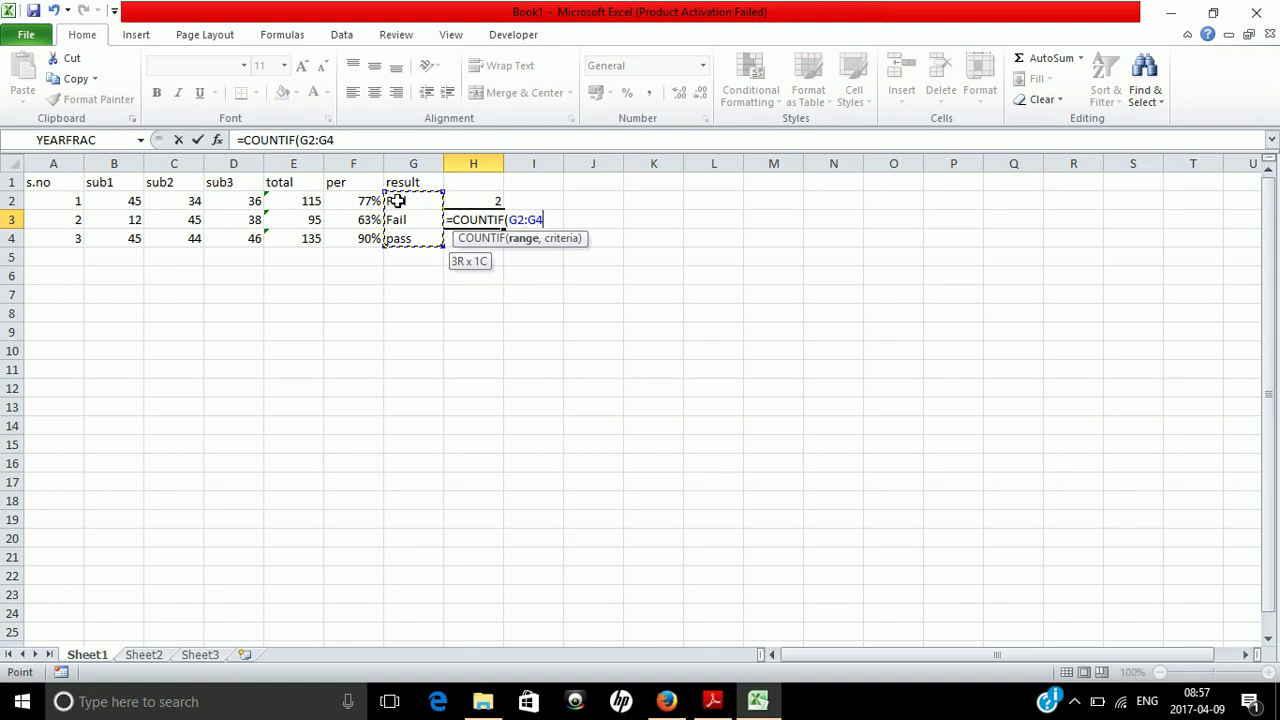
text(,"pass)
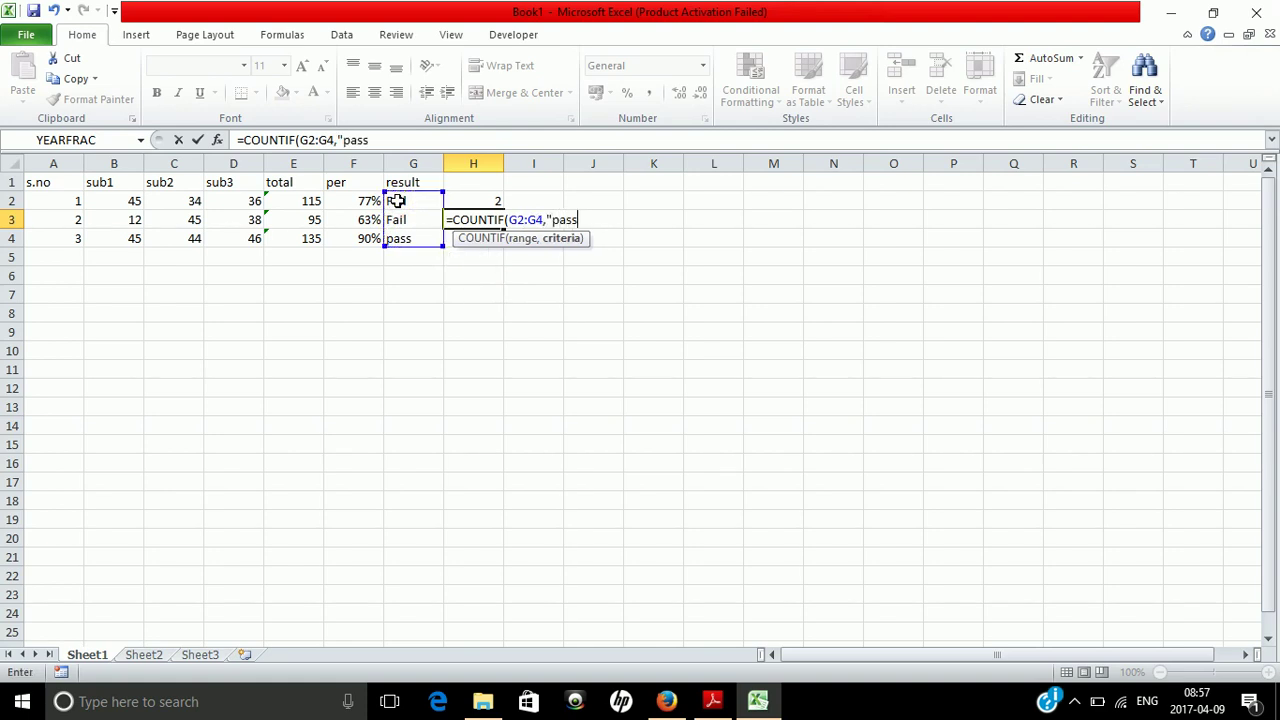
text("))
key(Return)
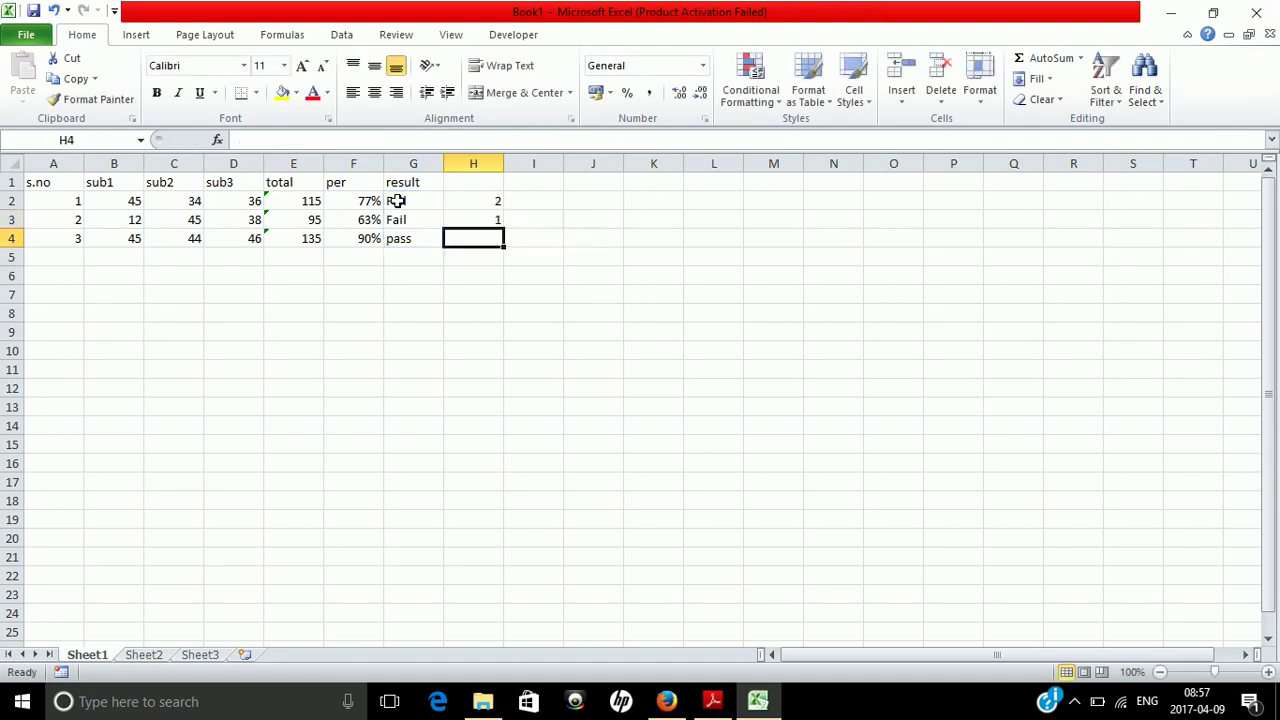
click(460, 218)
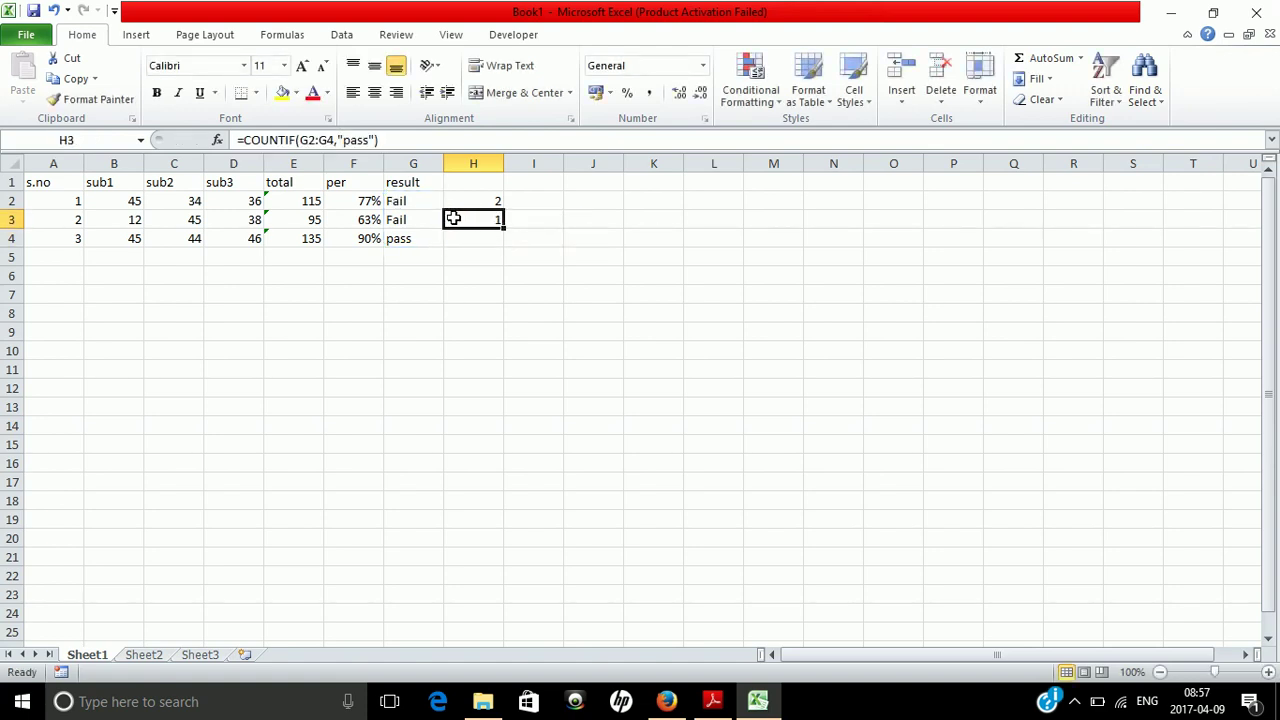
Change the sub1 mark for s.no 2 to 45
click(108, 219)
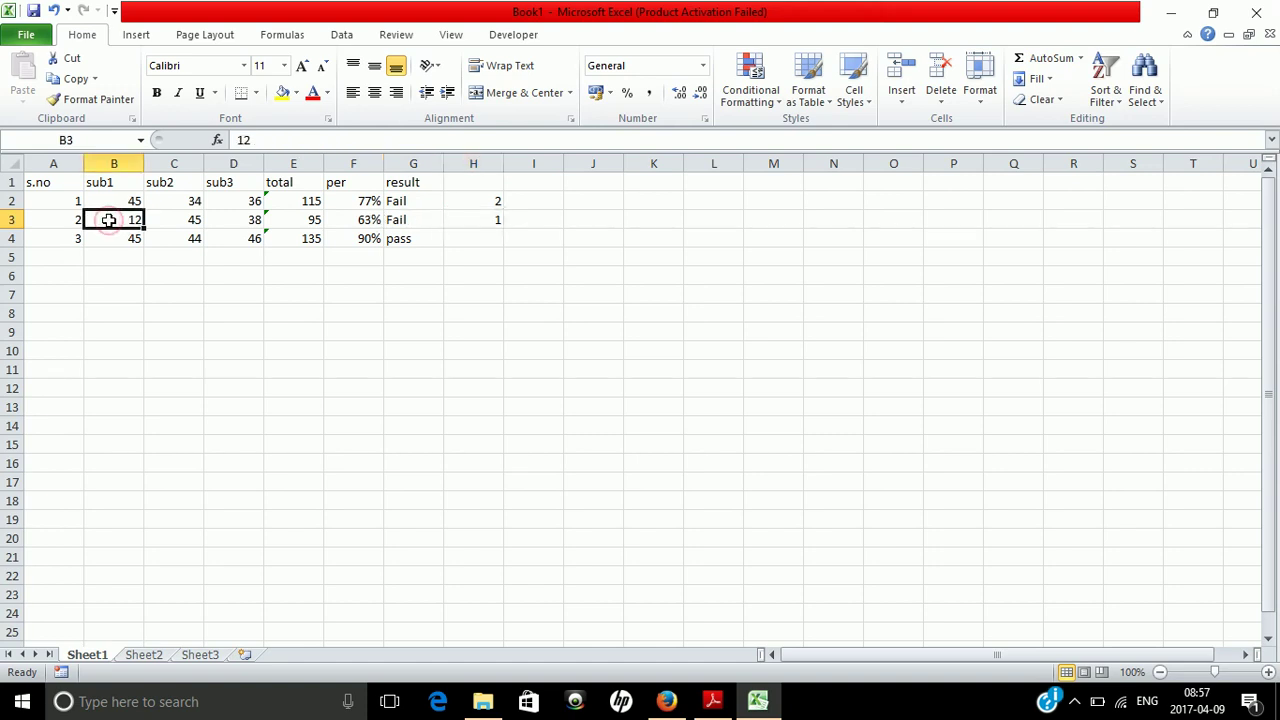
text(45)
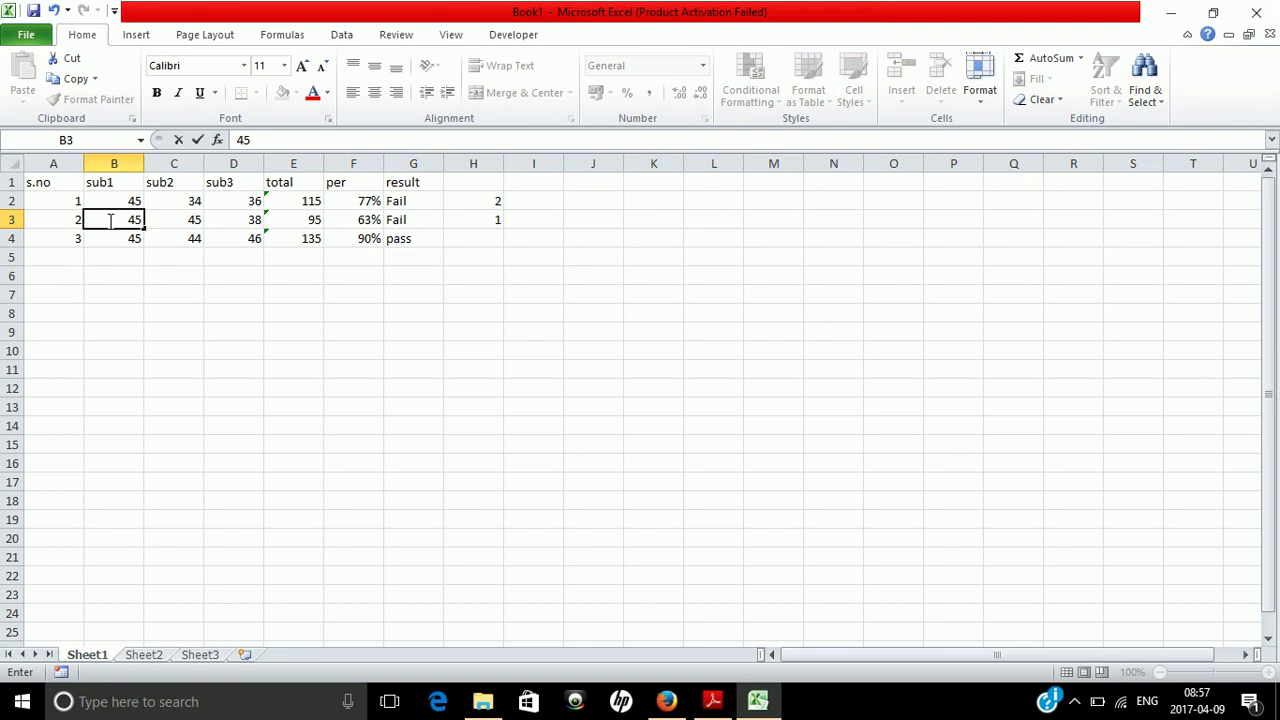
key(Tab)
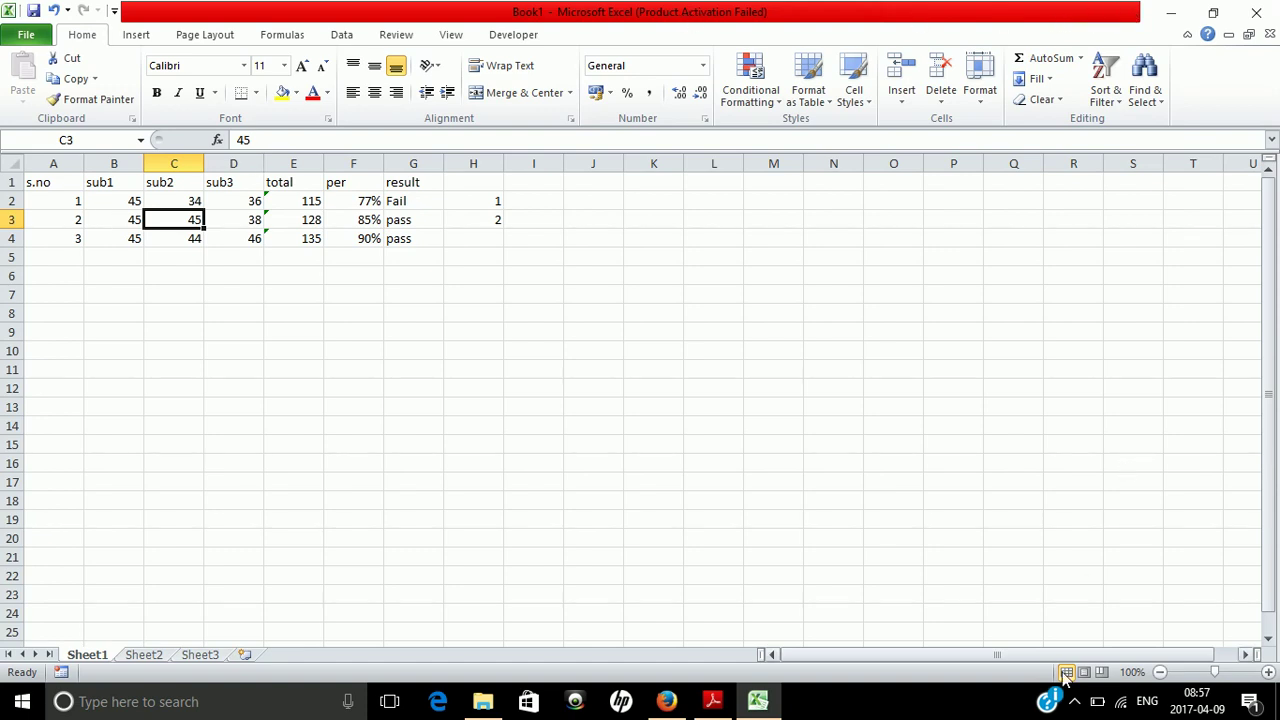
click(1073, 706)
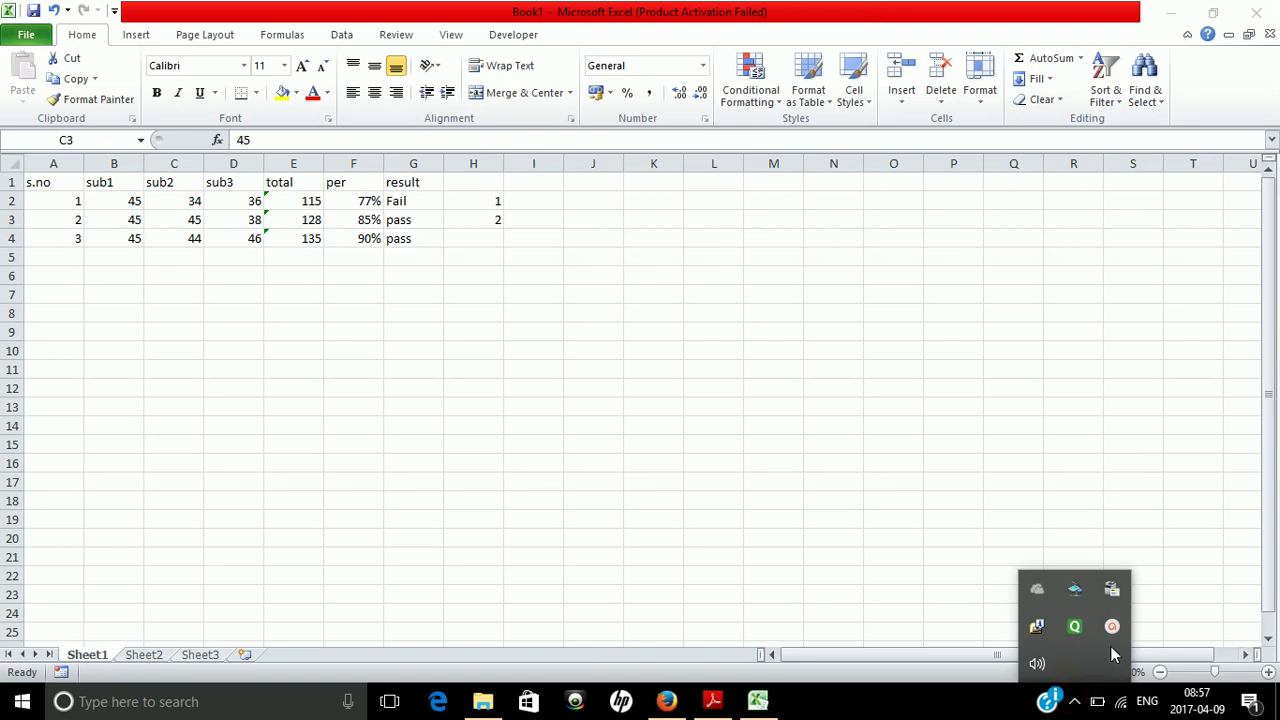
mouse_move(1114, 630)
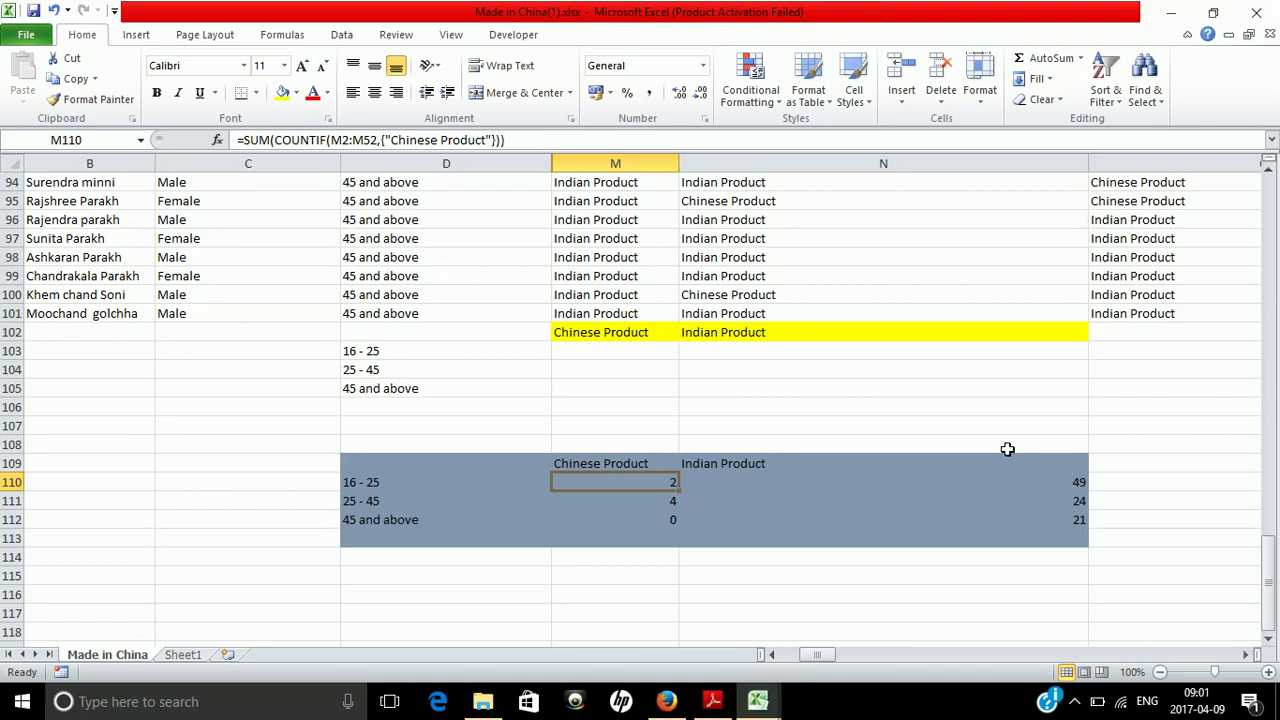
Review the product answers in column M from the summary table at row 110 up to the first respondents
key(Up)
key(Up)
key(Up)
key(Up)
key(Up)
key(Up)
key(Up)
key(Up)
key(Up)
key(Up)
key(Up)
key(Up)
key(Up)
key(Up)
key(Up)
key(Up)
key(Up)
key(Up)
key(Up)
key(Up)
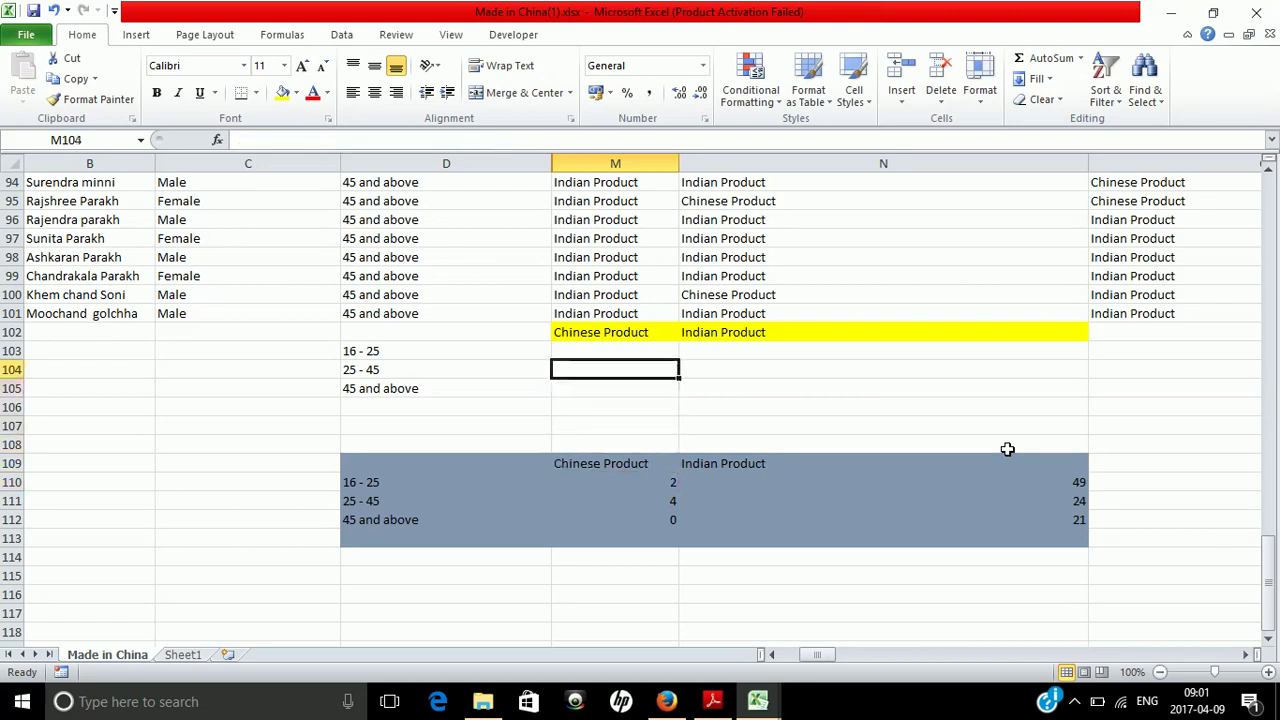
key(Up)
key(Up)
key(Up)
key(Up)
key(Up)
key(Up)
key(Up)
key(Up)
key(Up)
key(Up)
key(Up)
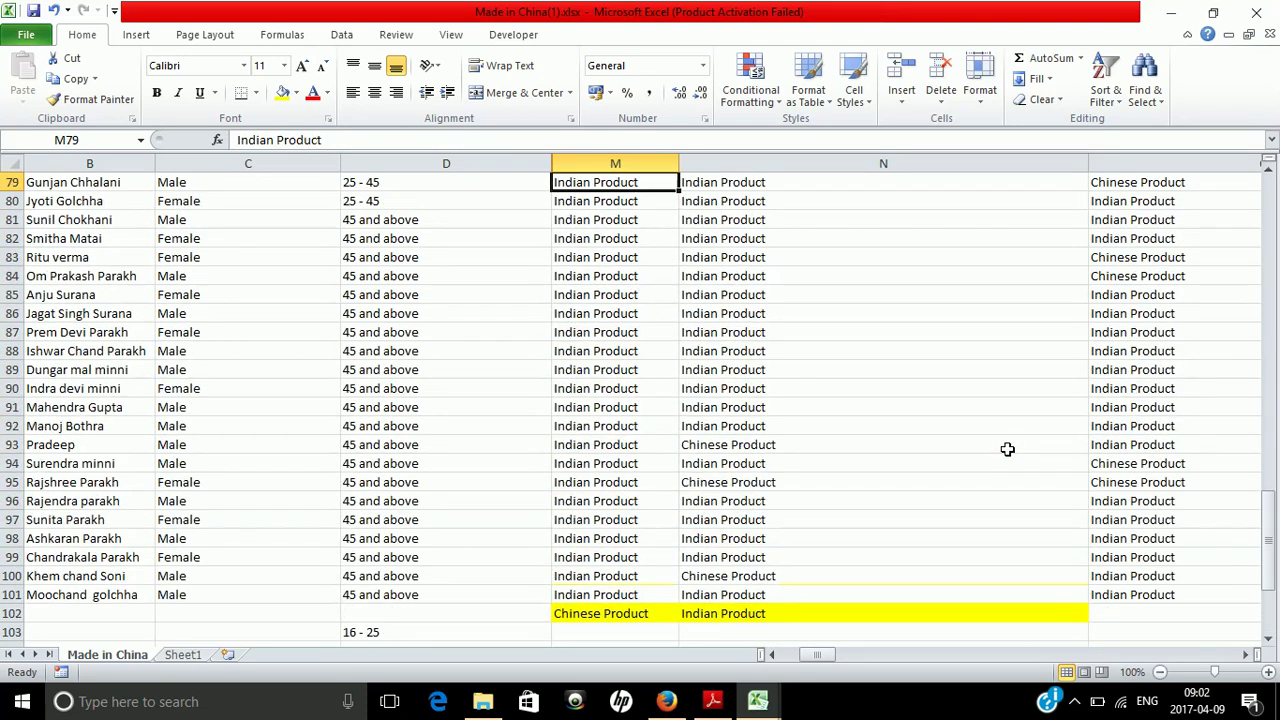
key(Up)
key(Up)
key(Up)
key(Up)
key(Up)
key(Up)
key(Up)
key(Up)
key(Up)
key(Up)
key(Up)
key(Up)
key(Up)
key(Up)
key(Up)
key(Up)
key(Up)
key(Up)
key(Up)
key(Up)
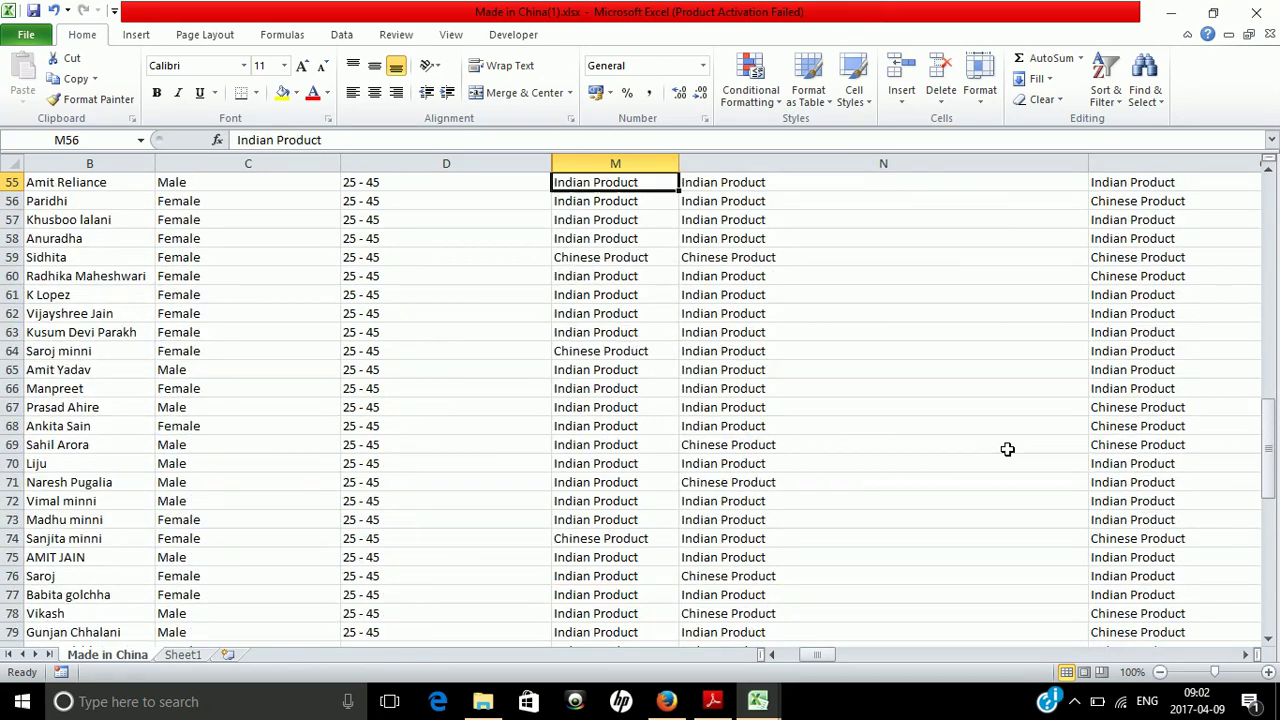
key(Up)
key(Up)
key(Up)
key(Up)
key(Up)
key(Up)
key(Up)
key(Up)
key(Up)
key(Up)
key(Up)
key(Up)
key(Up)
key(Up)
key(Up)
key(Up)
key(Up)
key(Up)
key(Up)
key(Up)
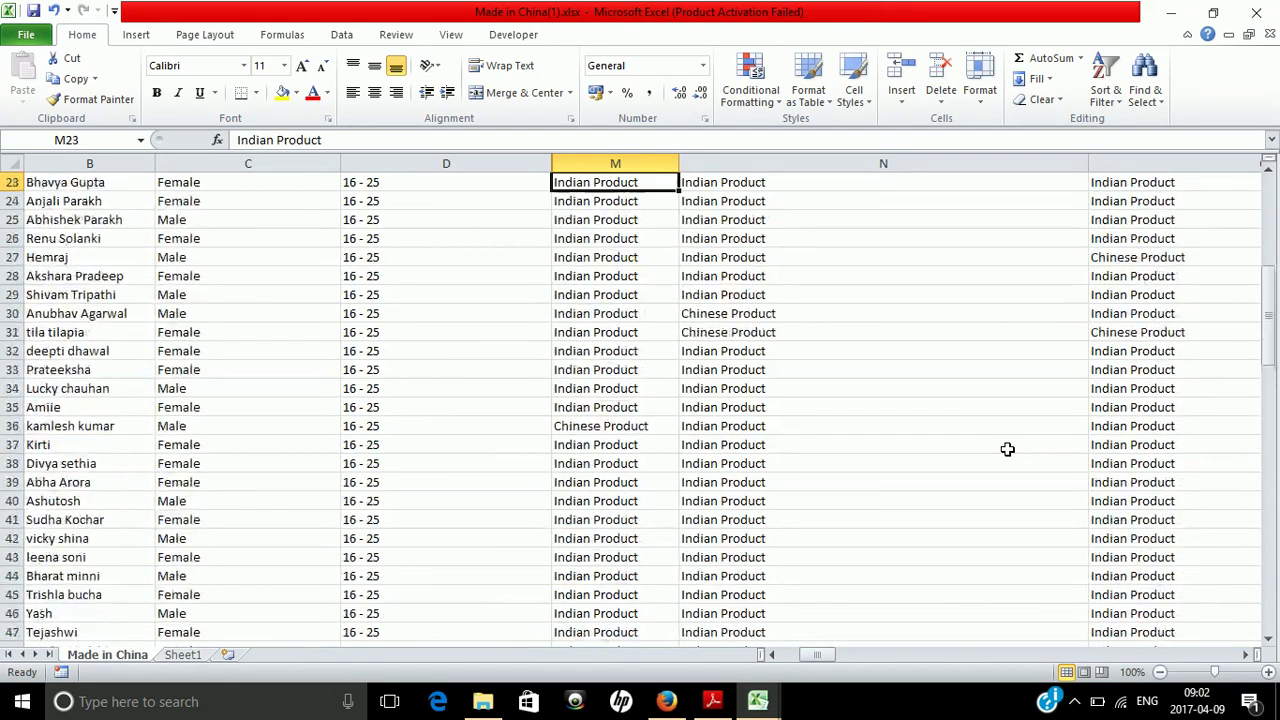
Examine the 16 - 25 age group's rows down to where the 25 - 45 group begins around row 53
key(Down)
key(Down)
key(Down)
key(Down)
key(Down)
key(Down)
key(Down)
key(Down)
key(Down)
key(Down)
key(Down)
key(Down)
key(Down)
key(Down)
key(Down)
key(Down)
key(Down)
key(Down)
key(Down)
key(Down)
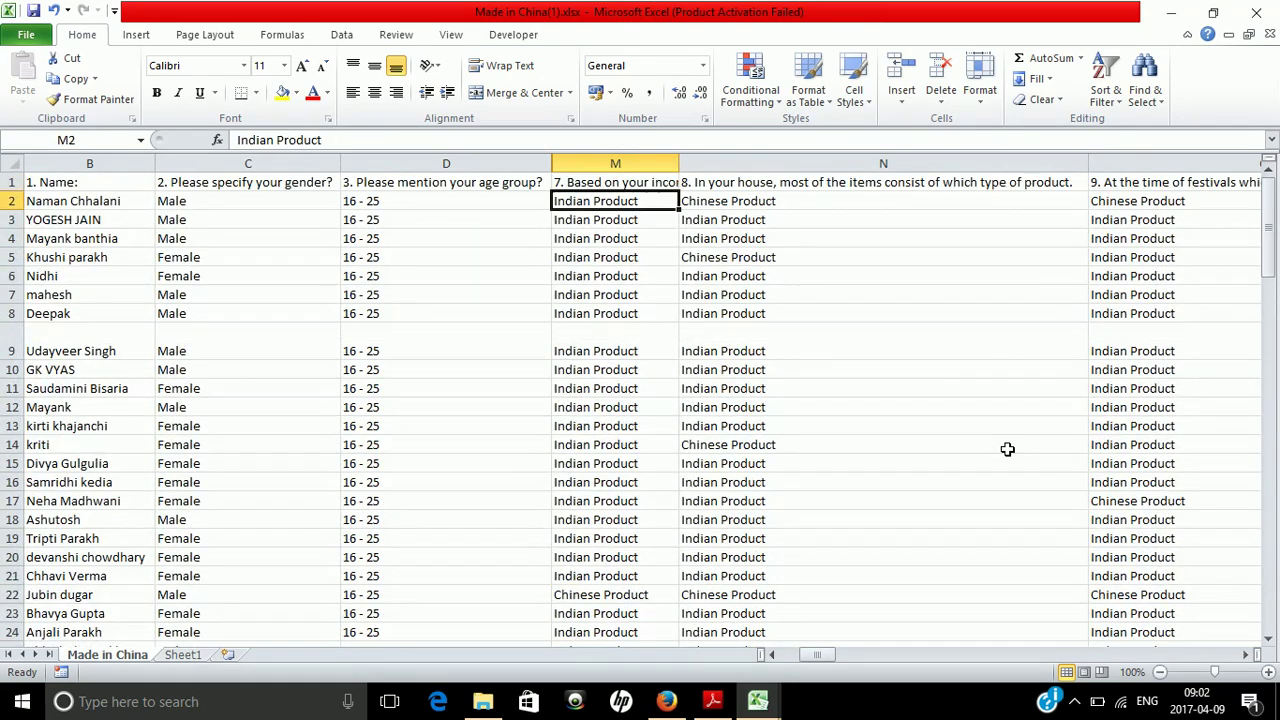
key(Down)
key(Down)
key(Down)
key(Down)
key(Down)
key(Down)
key(Down)
key(Down)
key(Down)
key(Down)
key(Down)
key(Down)
key(Down)
key(Down)
key(Down)
key(Down)
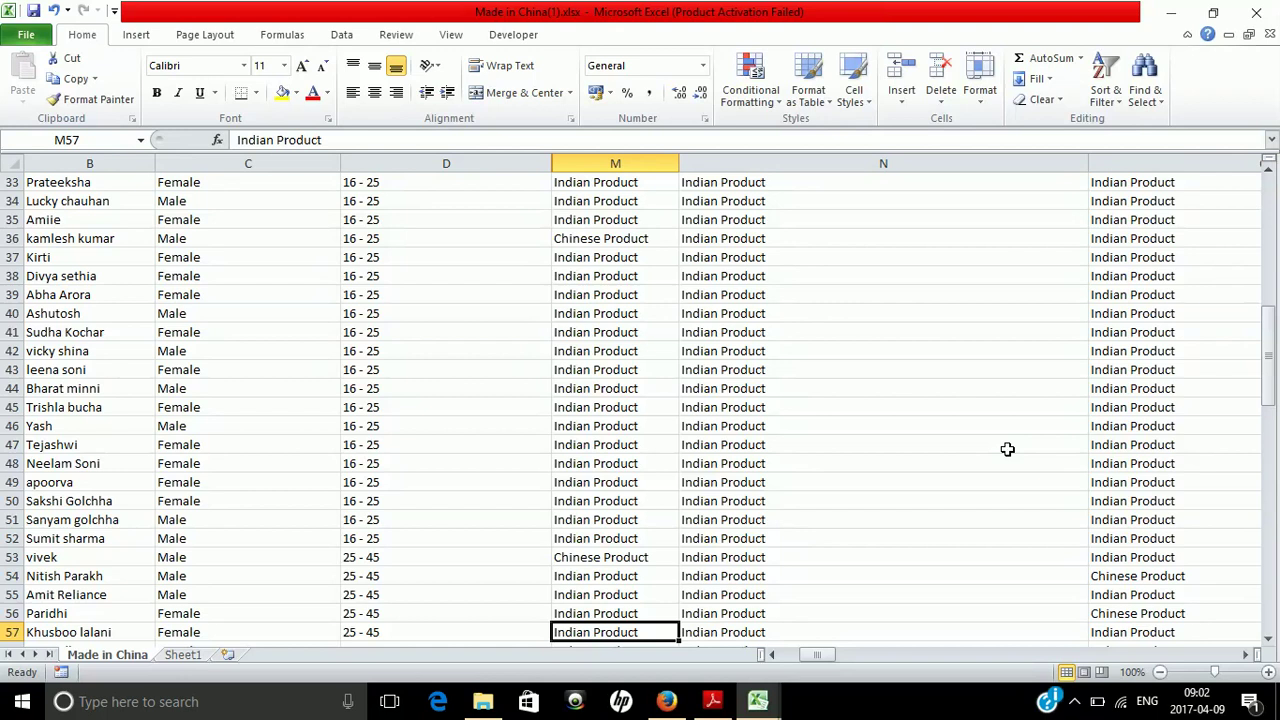
Go back up to the question headers and examine the income/pocket money question and the age group column
key(Up)
key(Up)
key(Up)
key(Up)
key(Up)
key(Up)
key(Up)
key(Up)
key(Up)
key(Up)
key(Up)
key(Up)
key(Up)
key(Up)
key(Up)
key(Up)
key(Up)
key(Up)
key(Up)
key(Up)
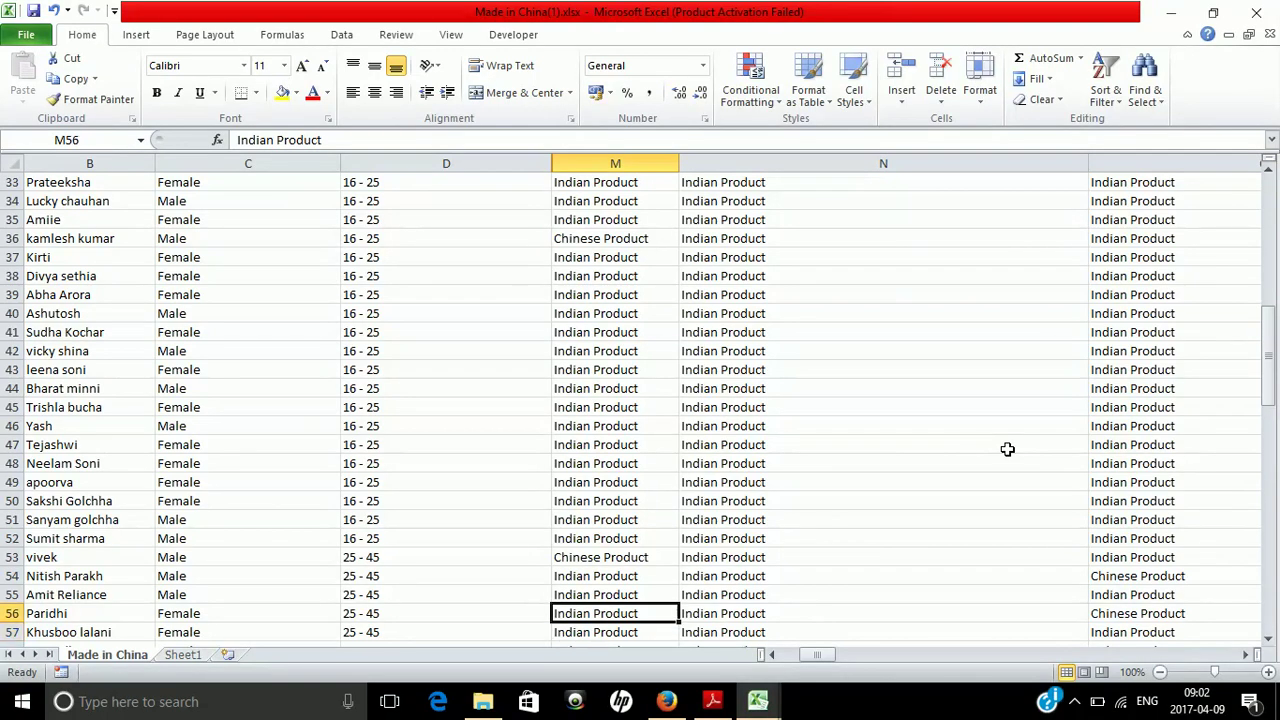
key(Up)
key(Up)
key(Up)
key(Up)
key(Up)
key(Up)
key(Up)
key(Up)
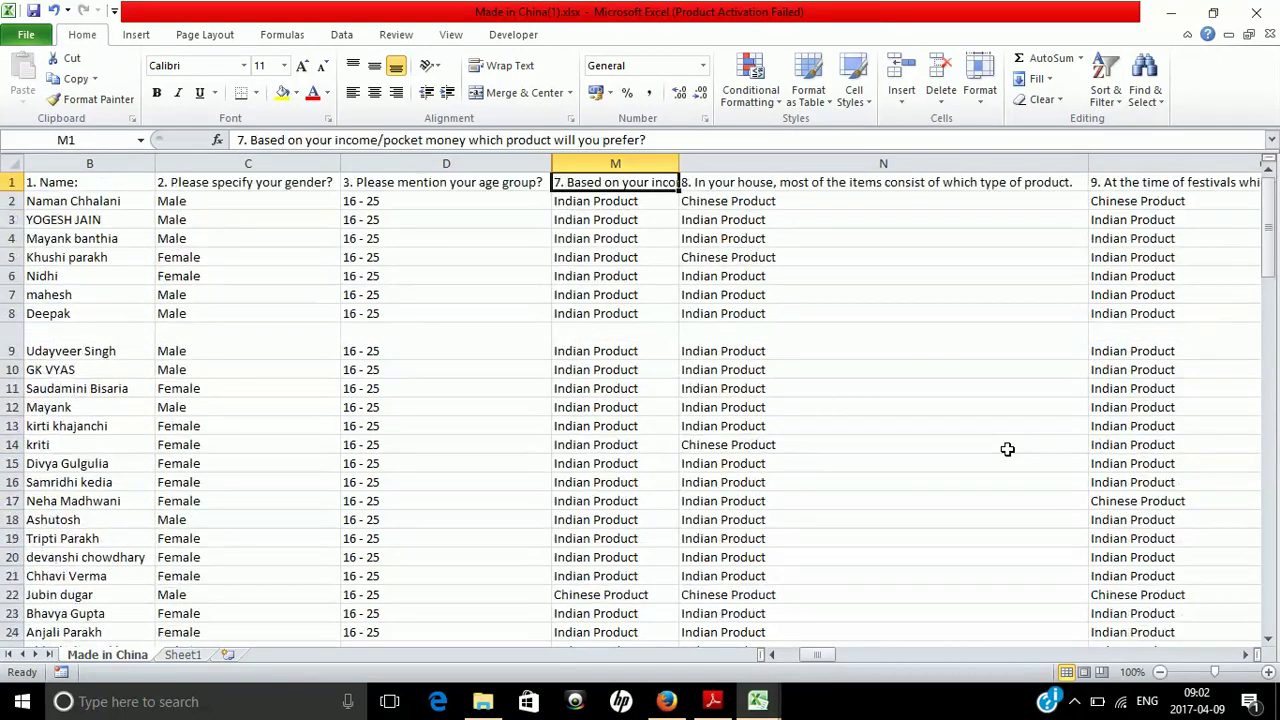
key(Down)
key(Down)
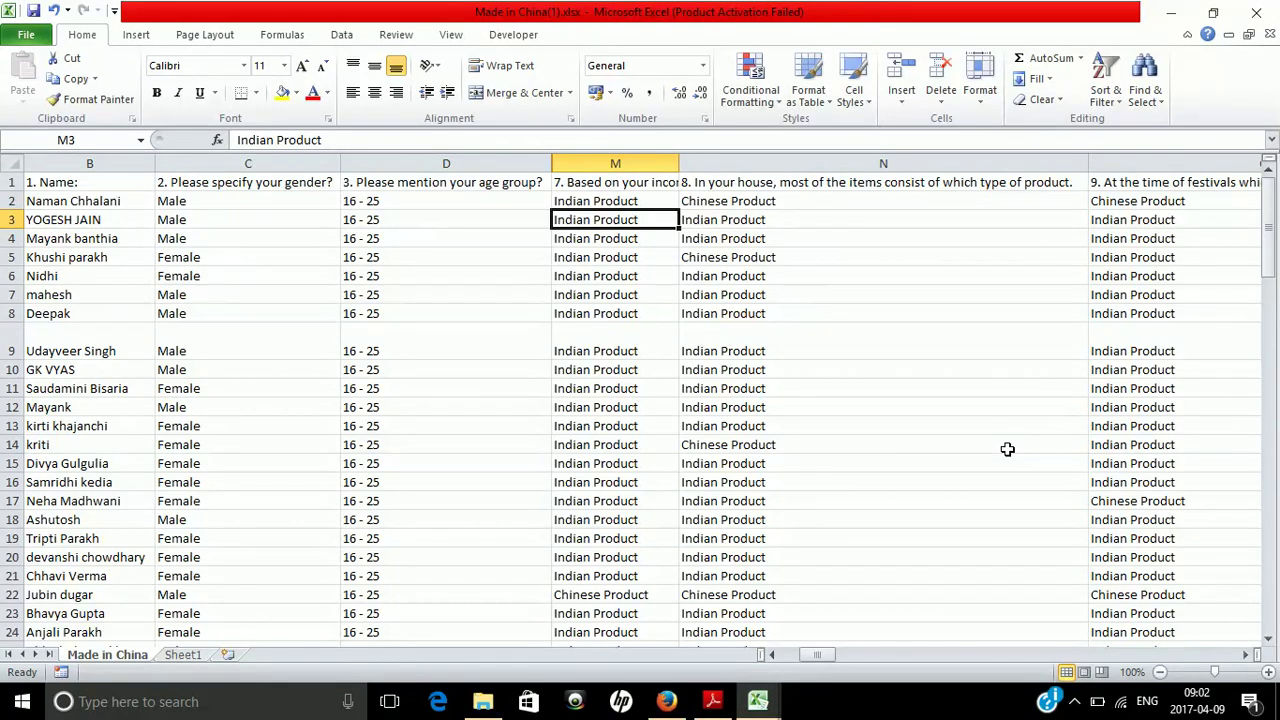
key(Left)
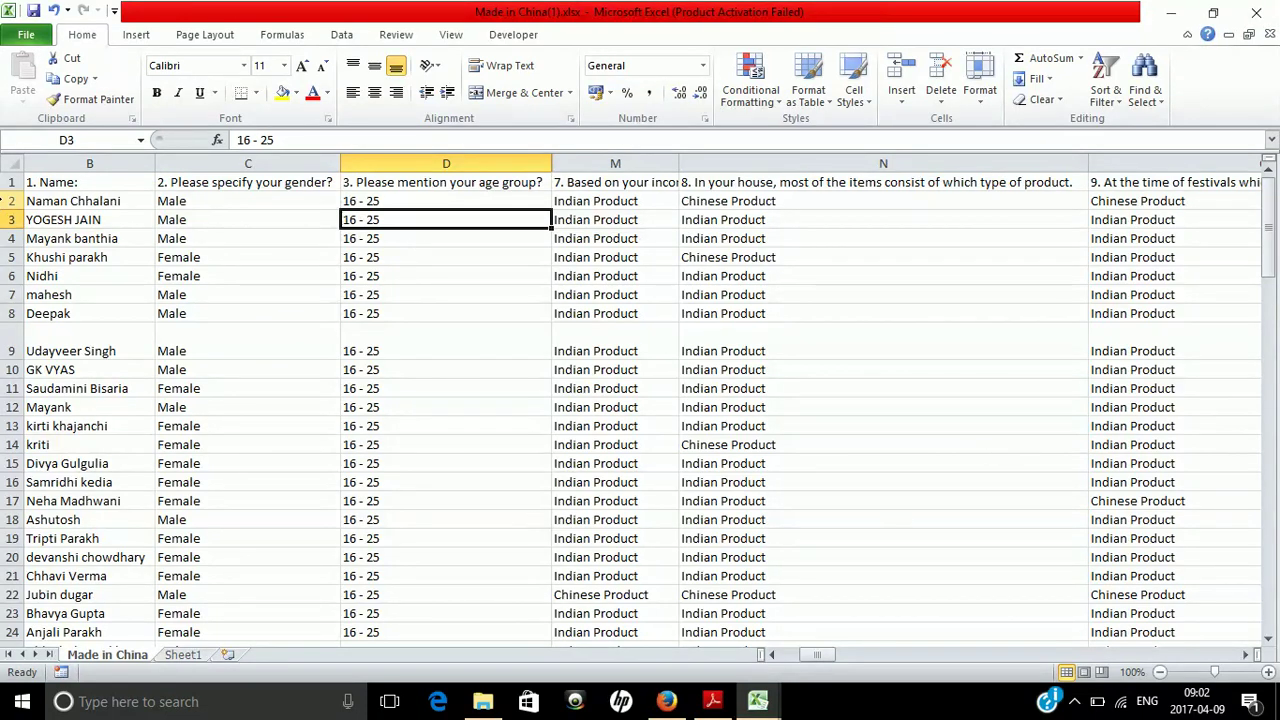
Move the question header row from the Made in China sheet to row 1 of Sheet1
click(10, 182)
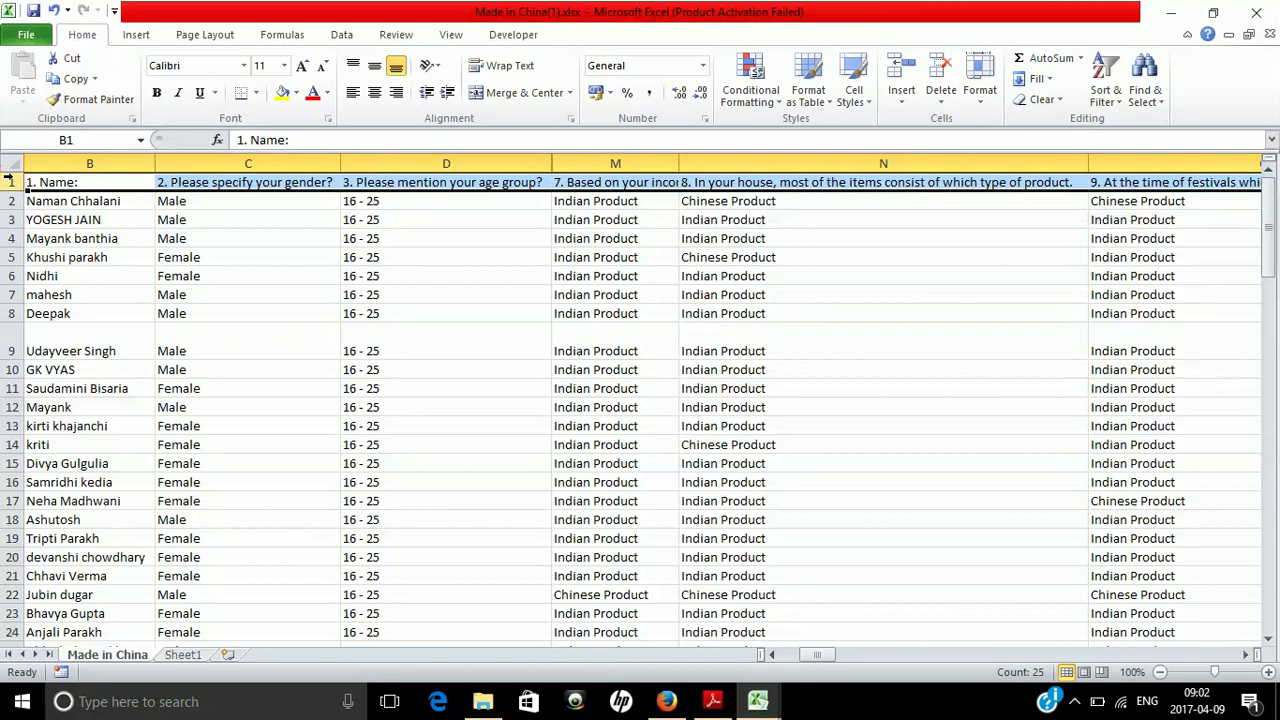
right_click(10, 182)
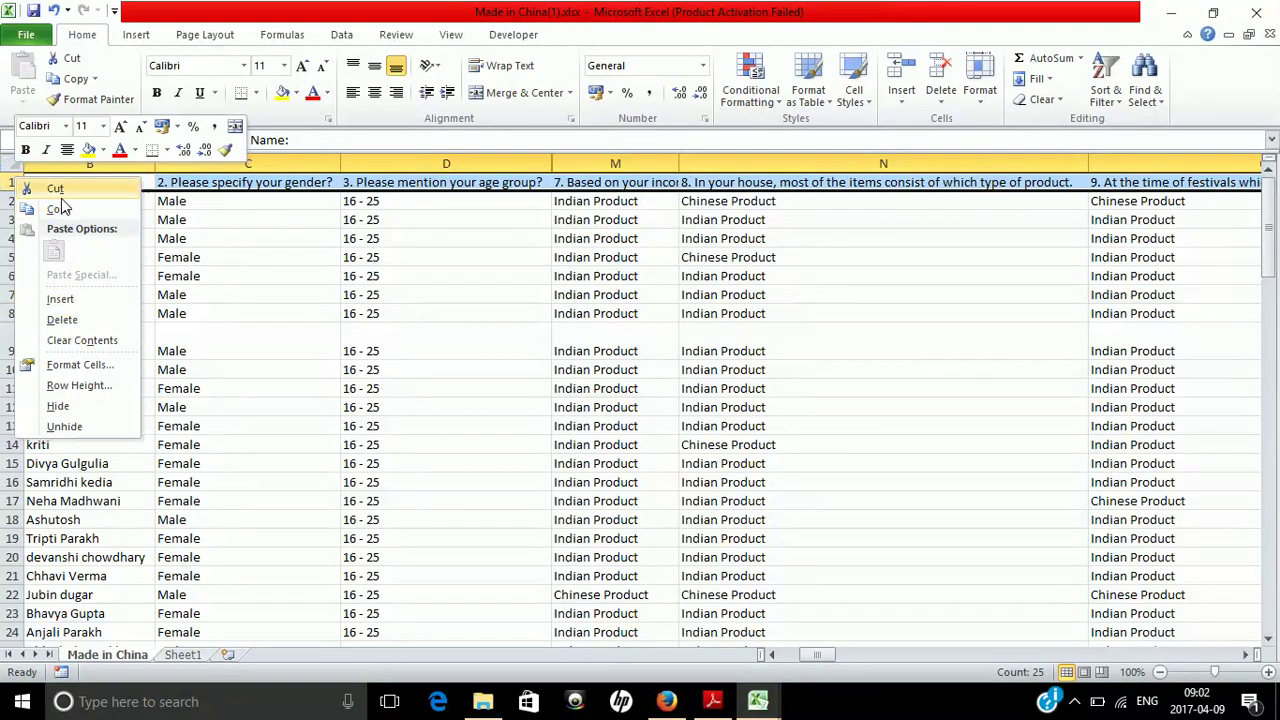
click(58, 209)
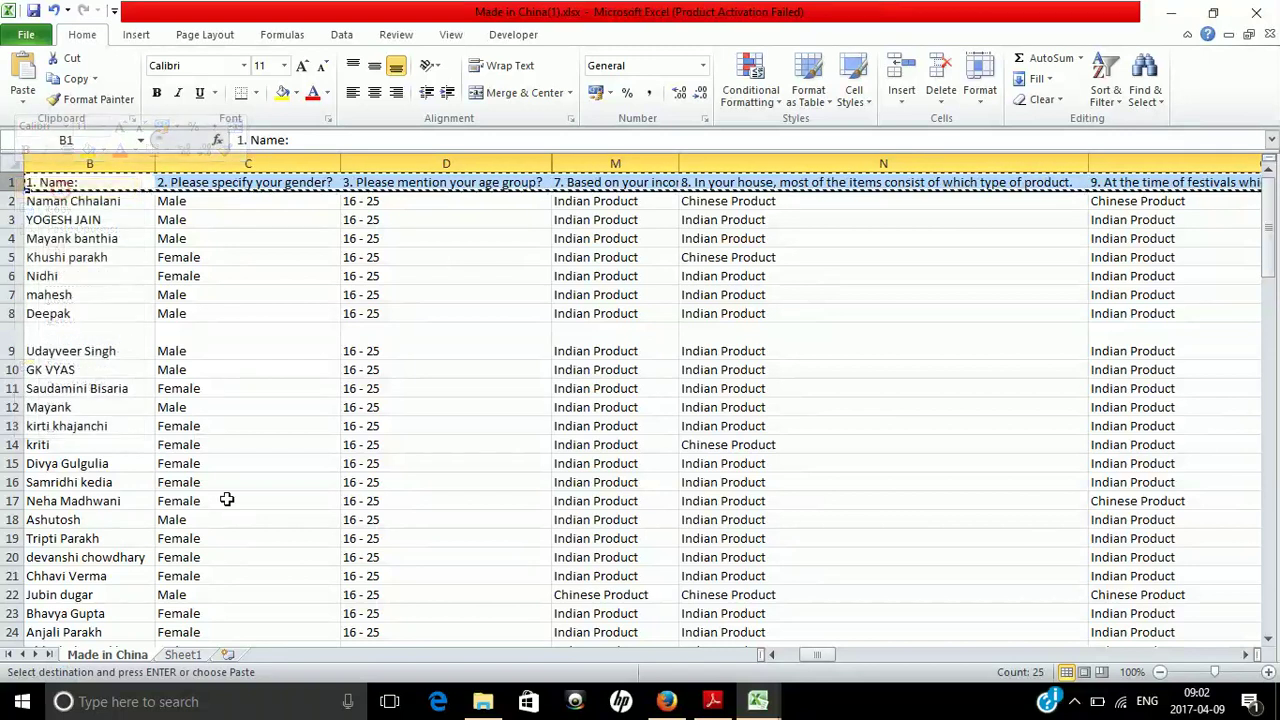
click(183, 655)
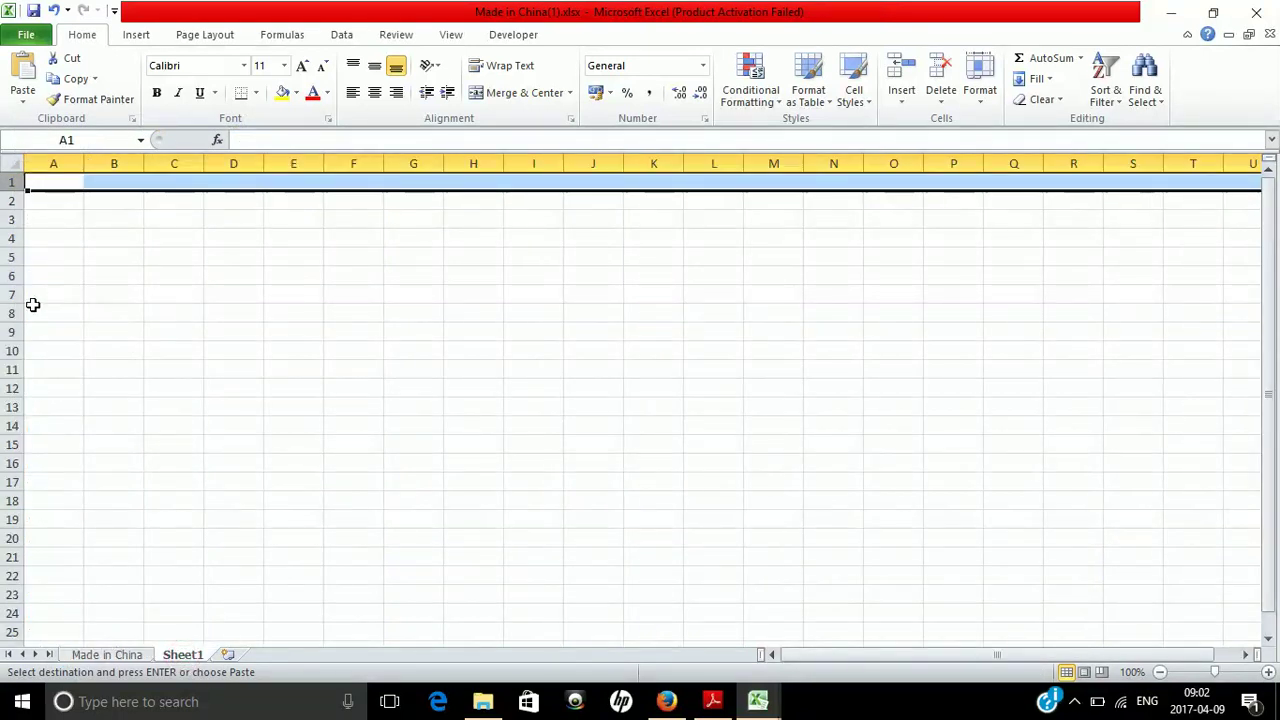
key(Return)
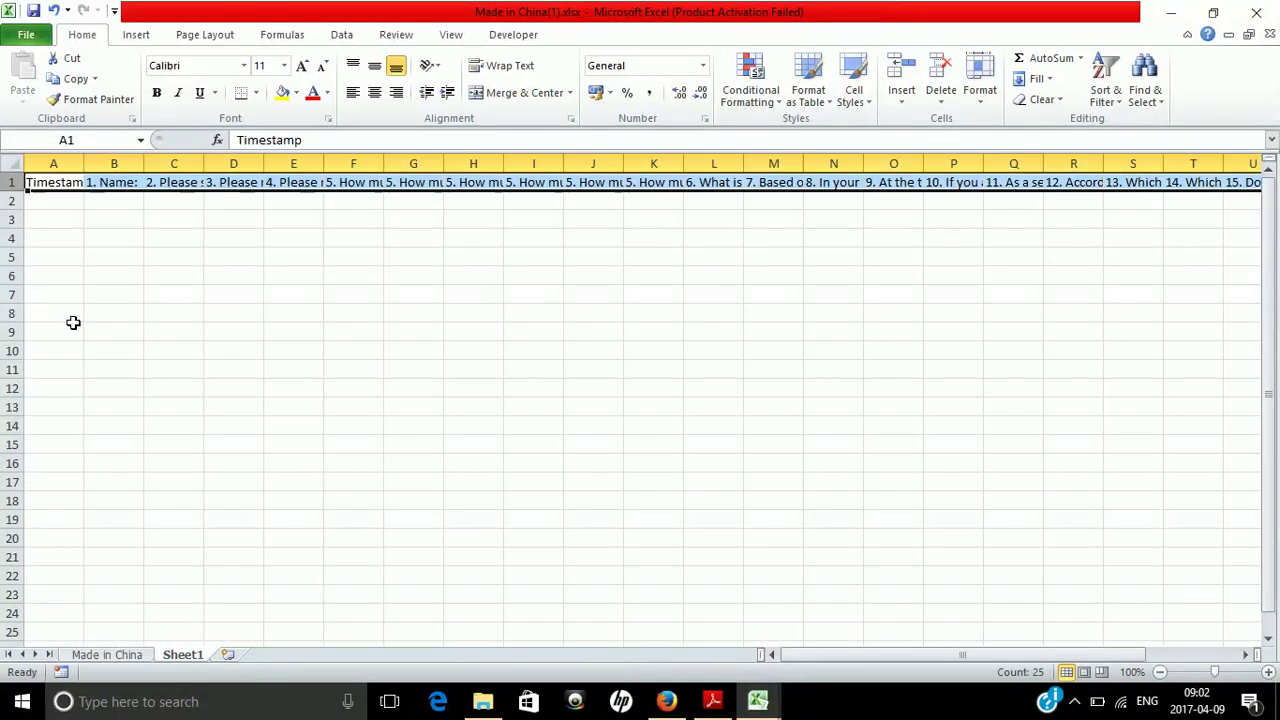
Delete the emptied first row of the Made in China sheet
click(99, 662)
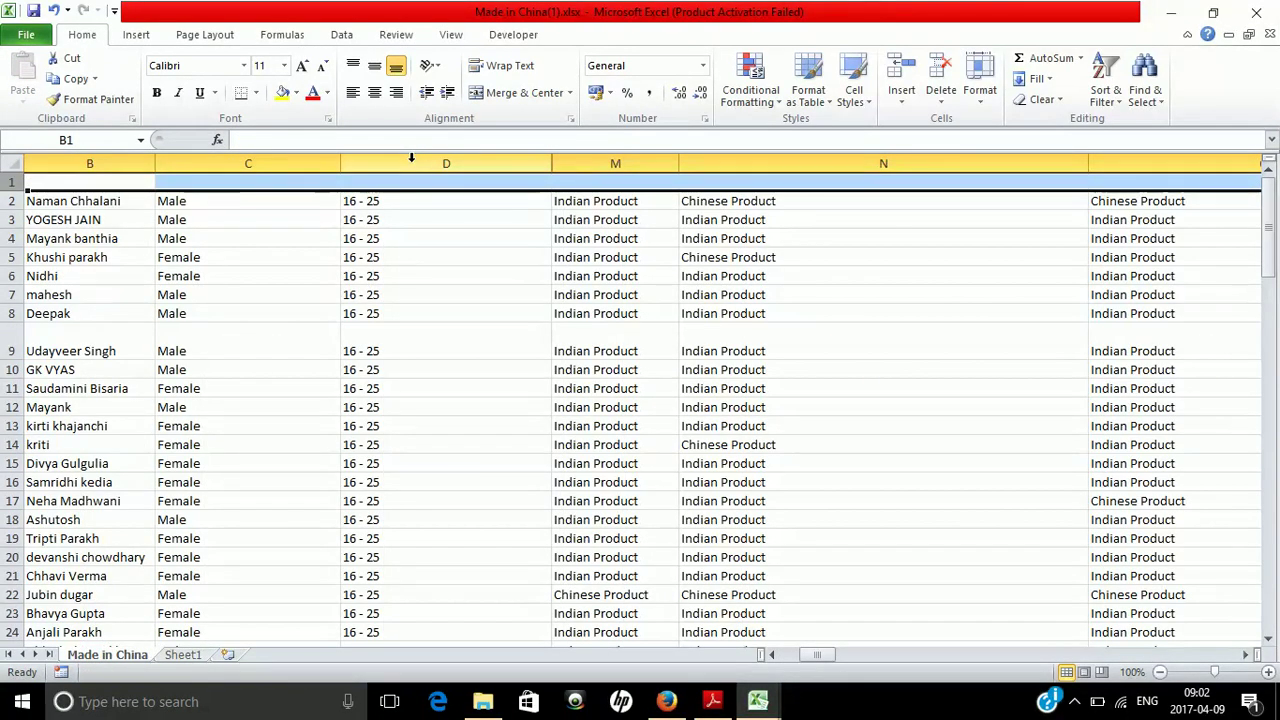
right_click(12, 184)
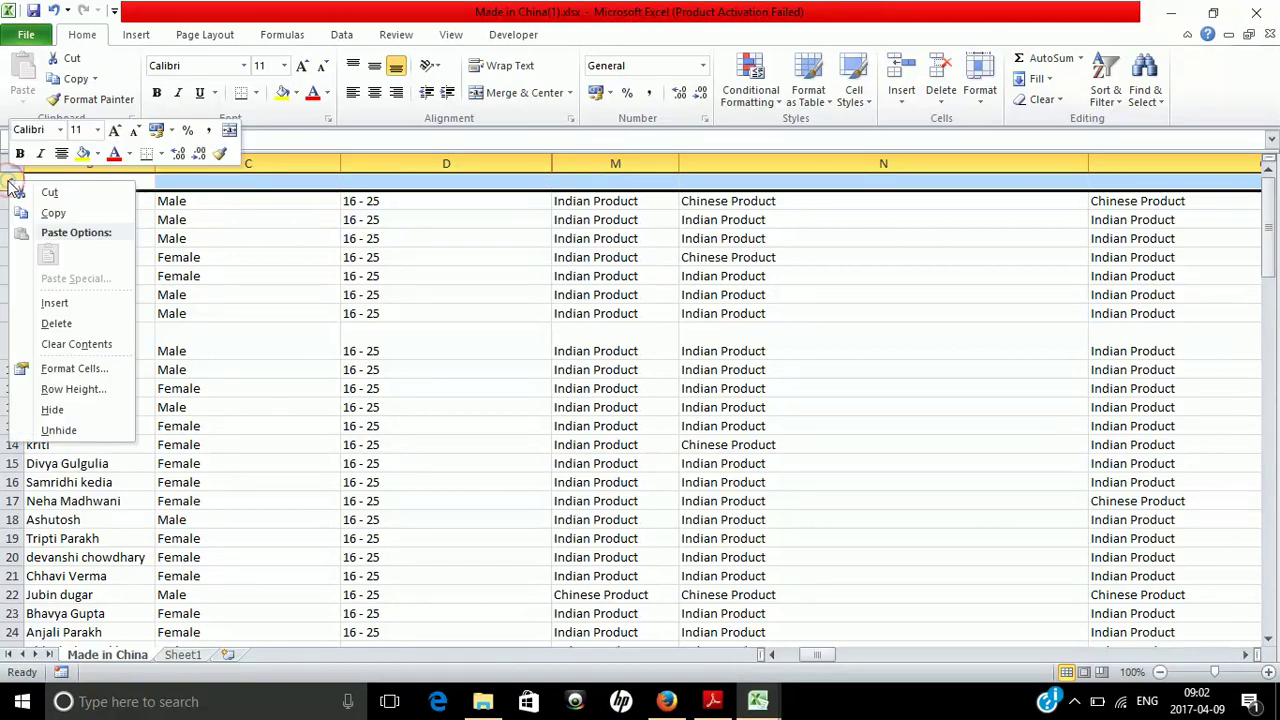
click(56, 323)
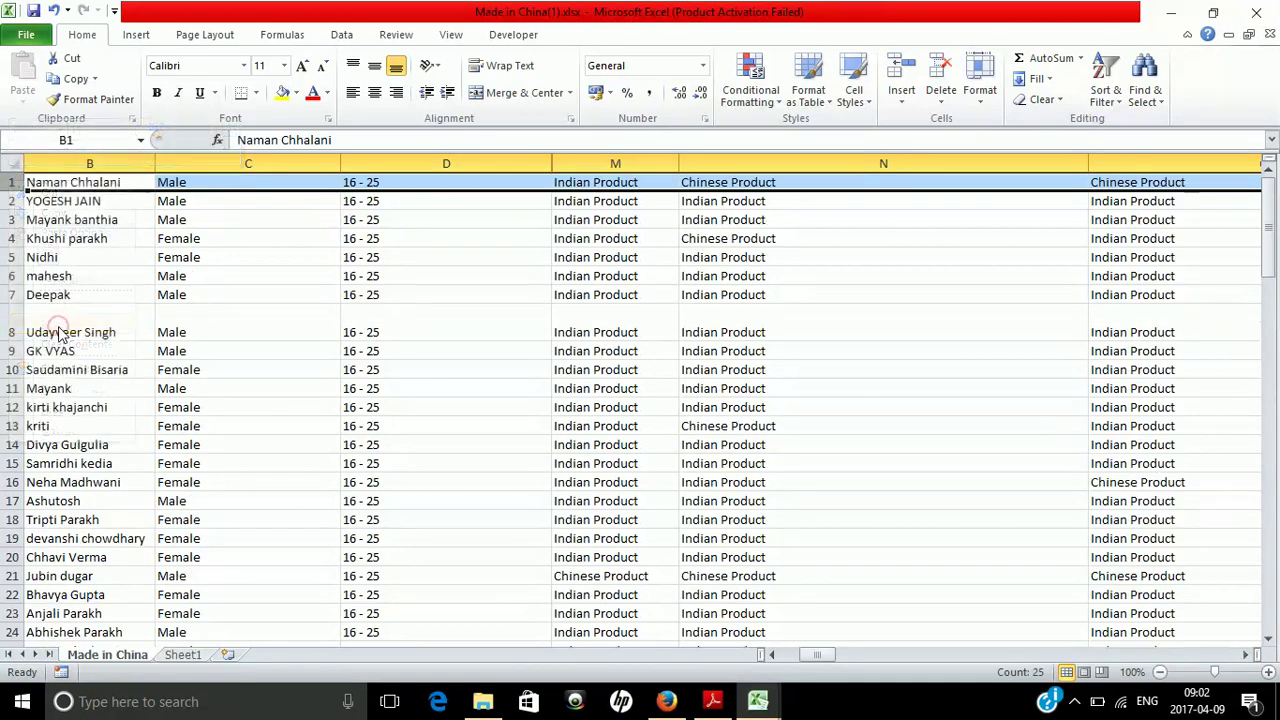
click(408, 163)
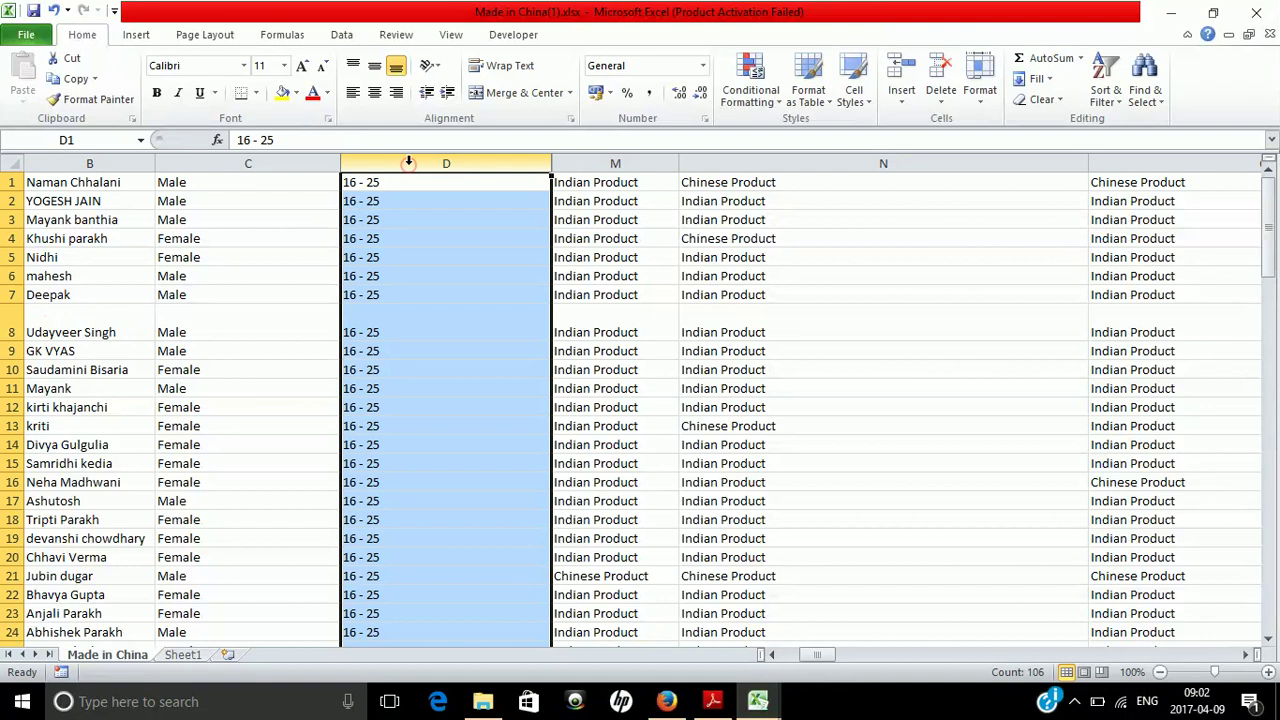
click(1105, 88)
click(1124, 166)
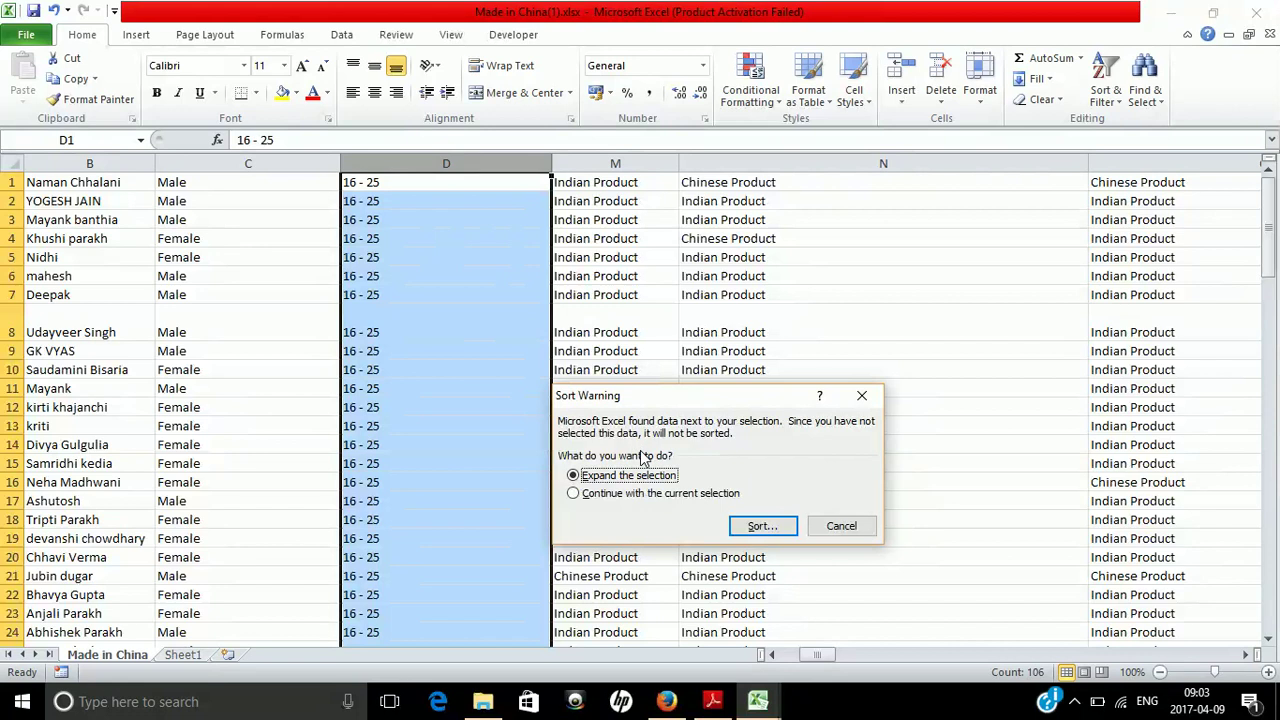
click(757, 530)
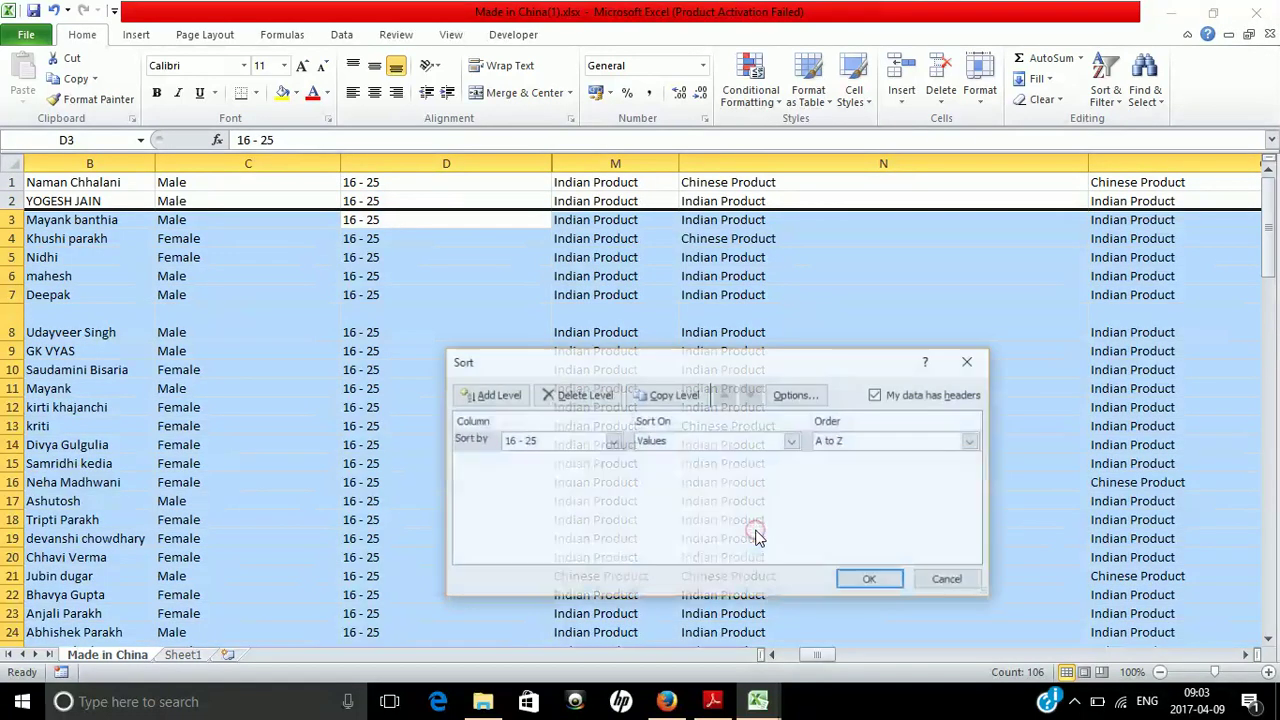
click(583, 449)
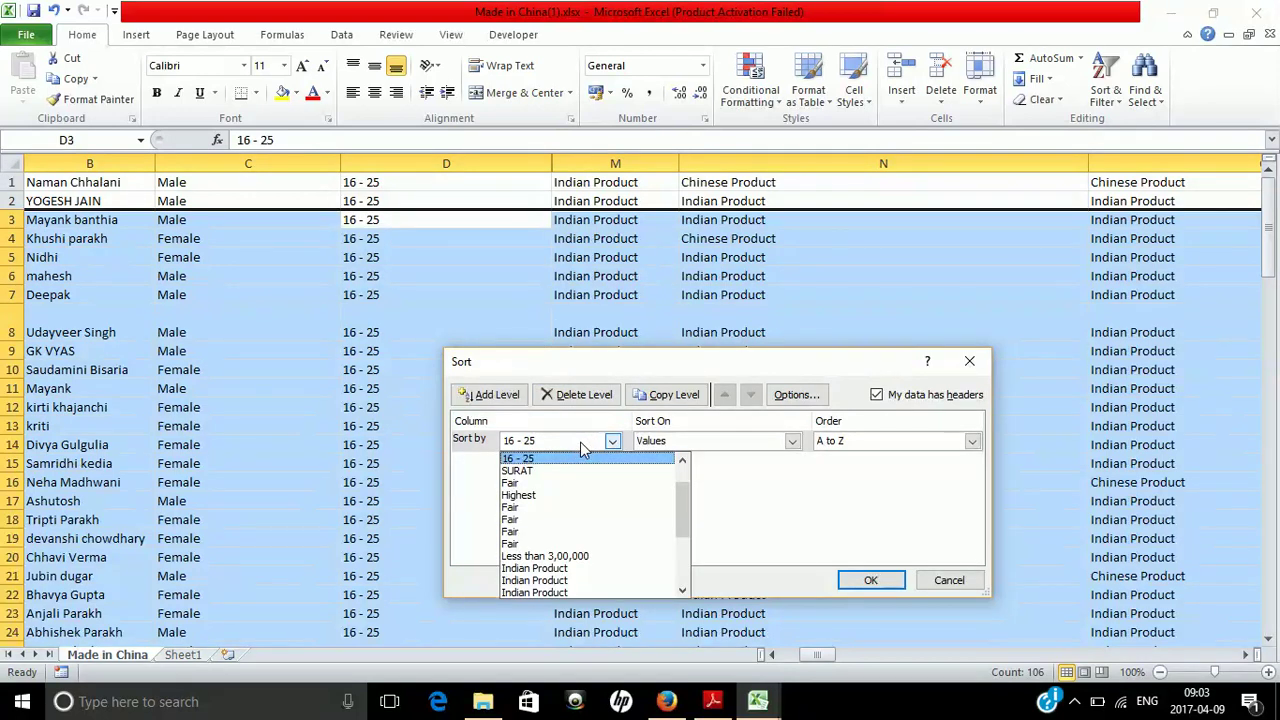
click(583, 449)
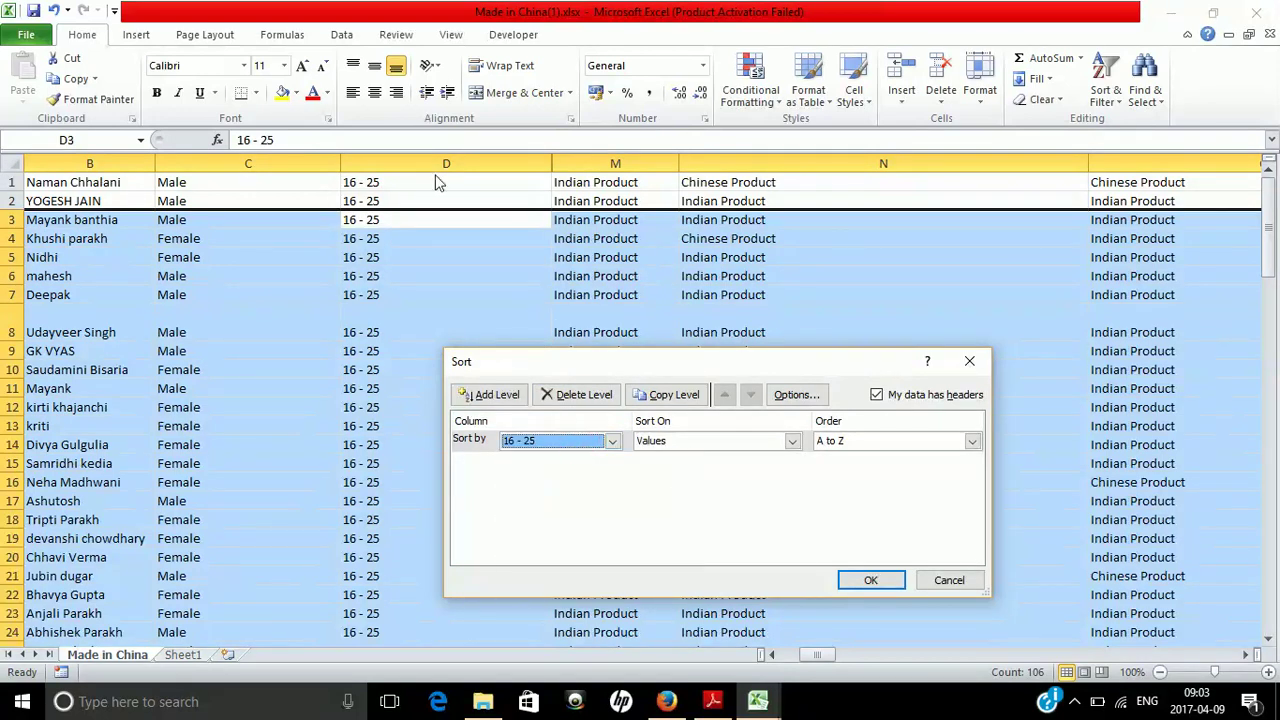
click(946, 586)
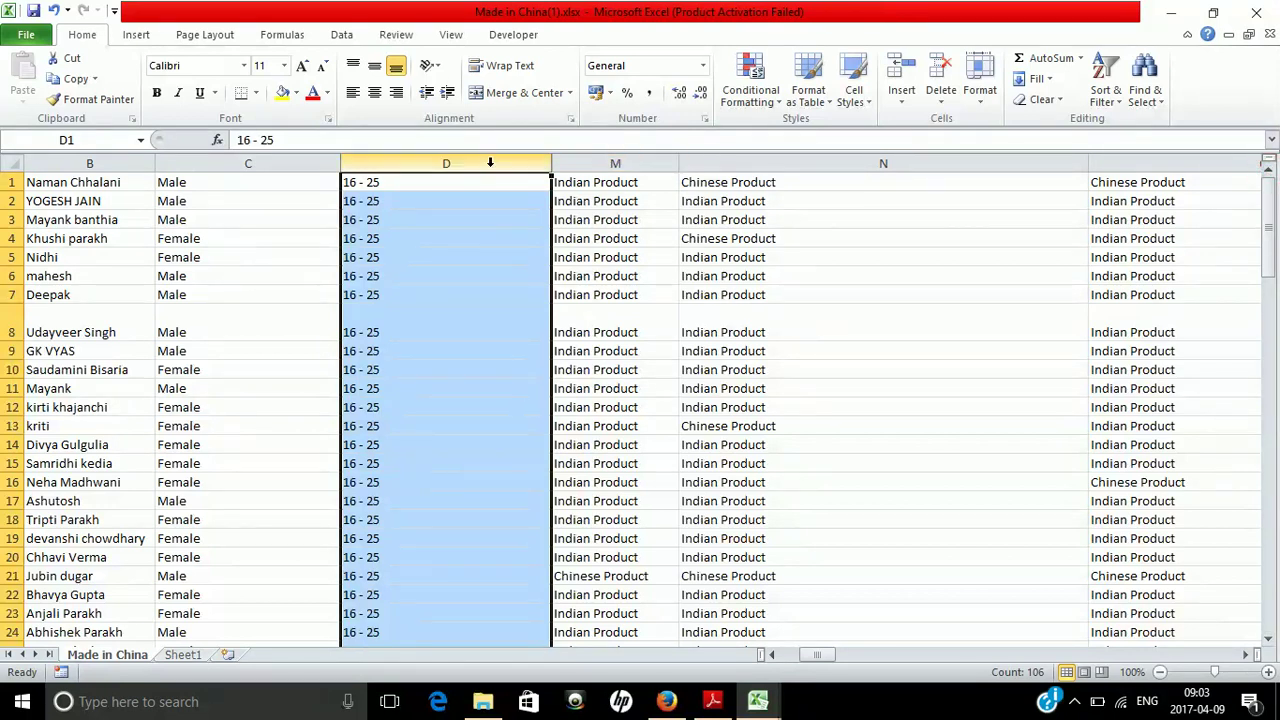
click(1120, 100)
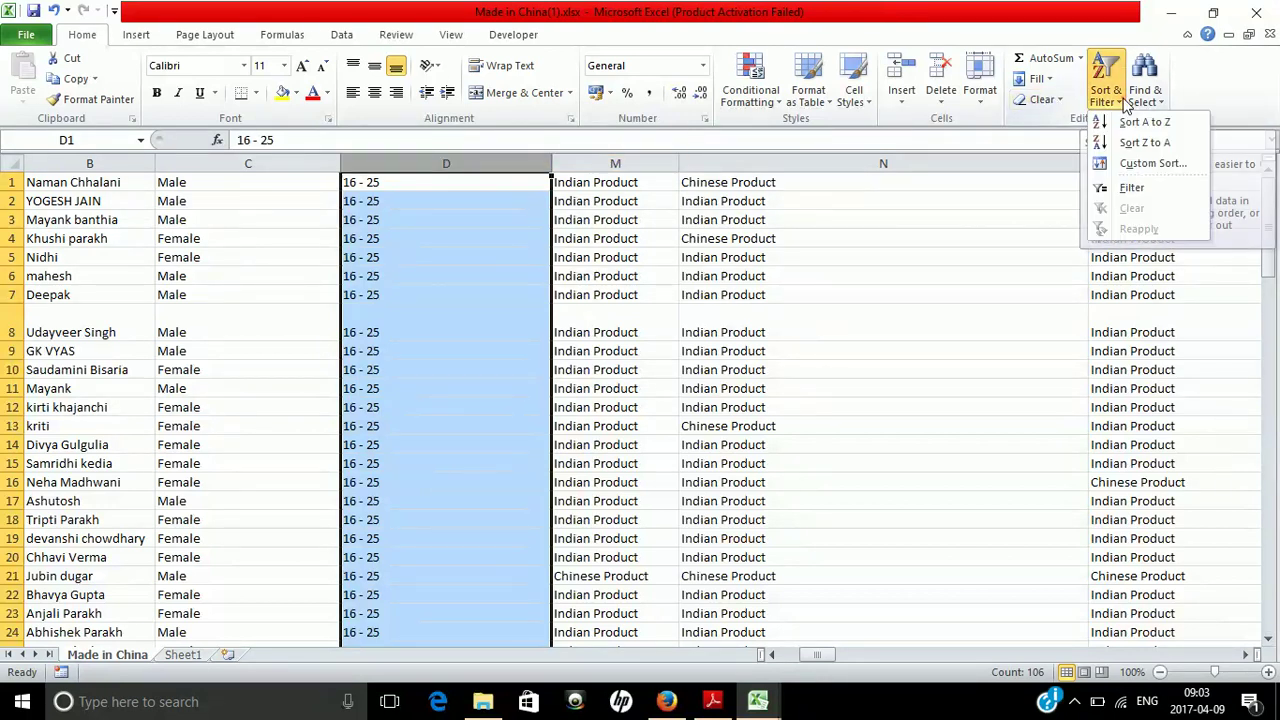
click(1140, 164)
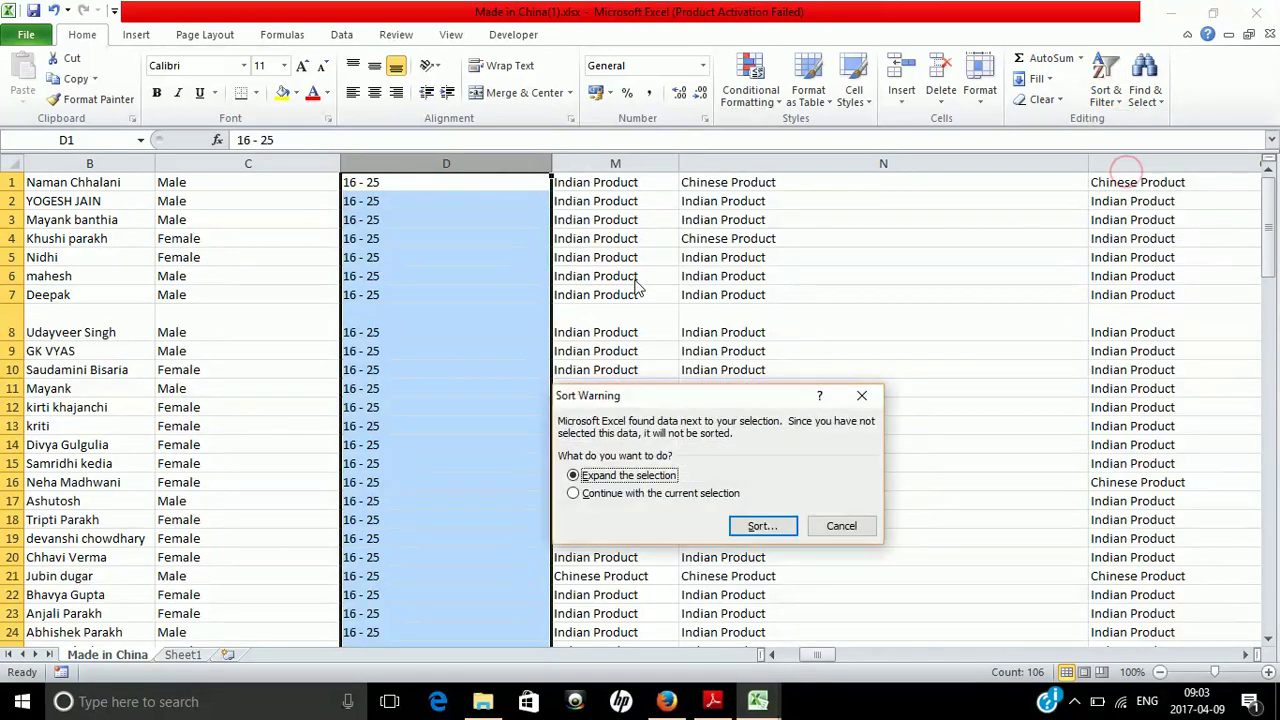
click(752, 527)
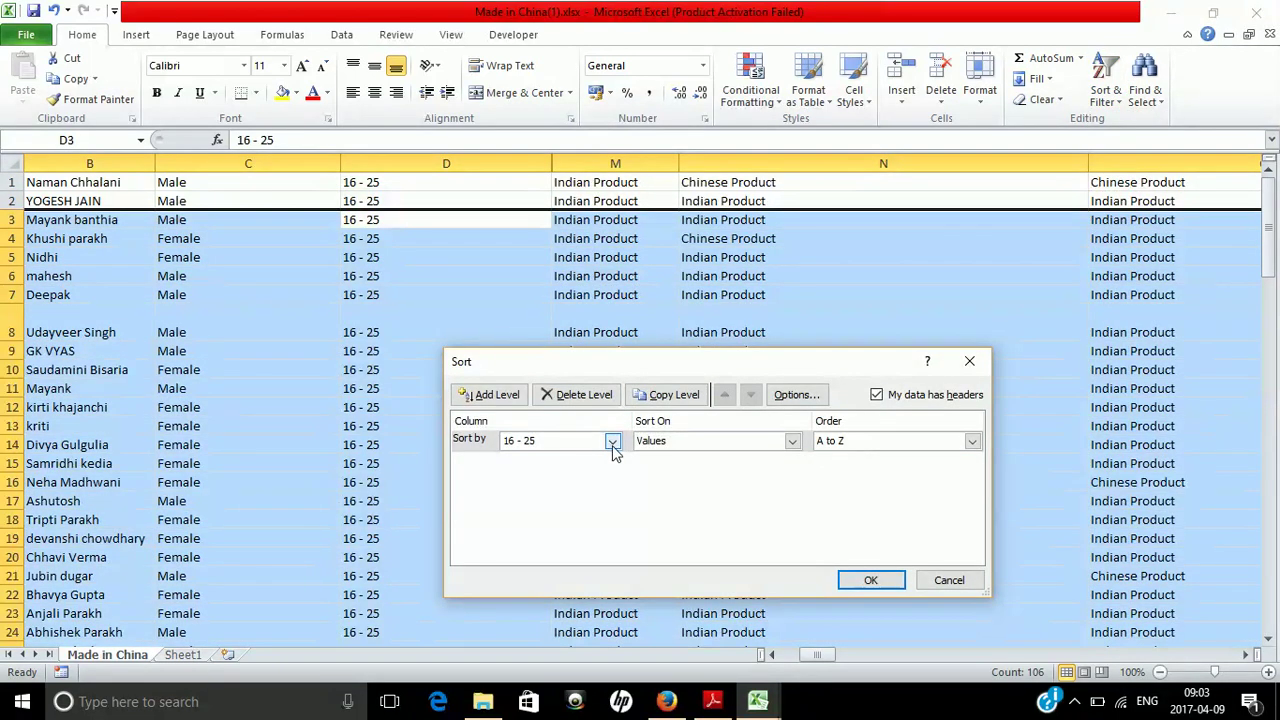
click(613, 441)
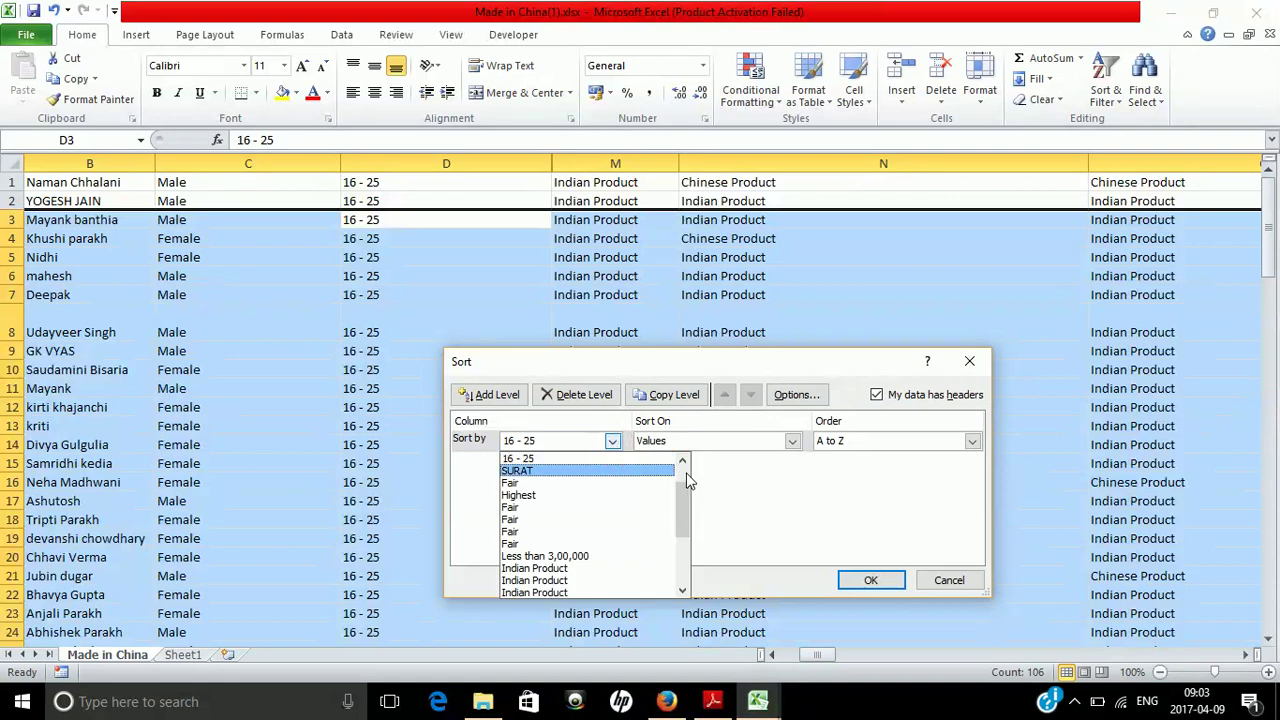
scroll(687, 478, up, 1)
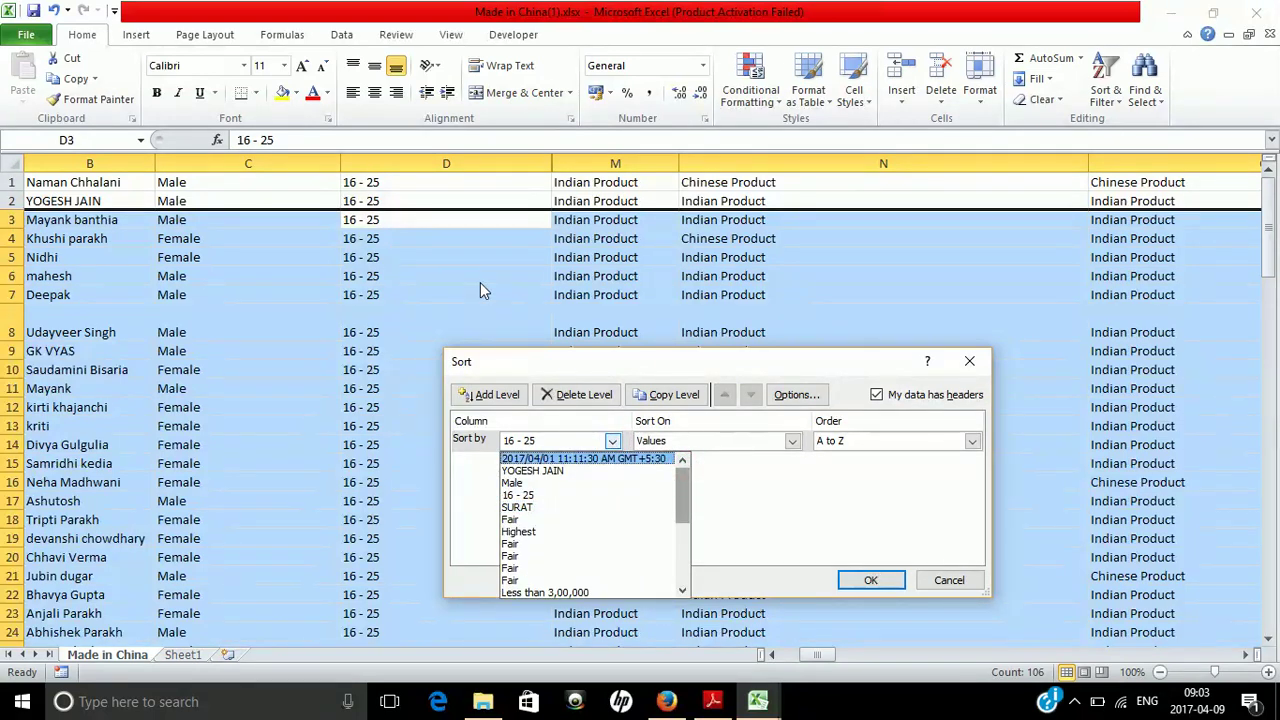
click(935, 587)
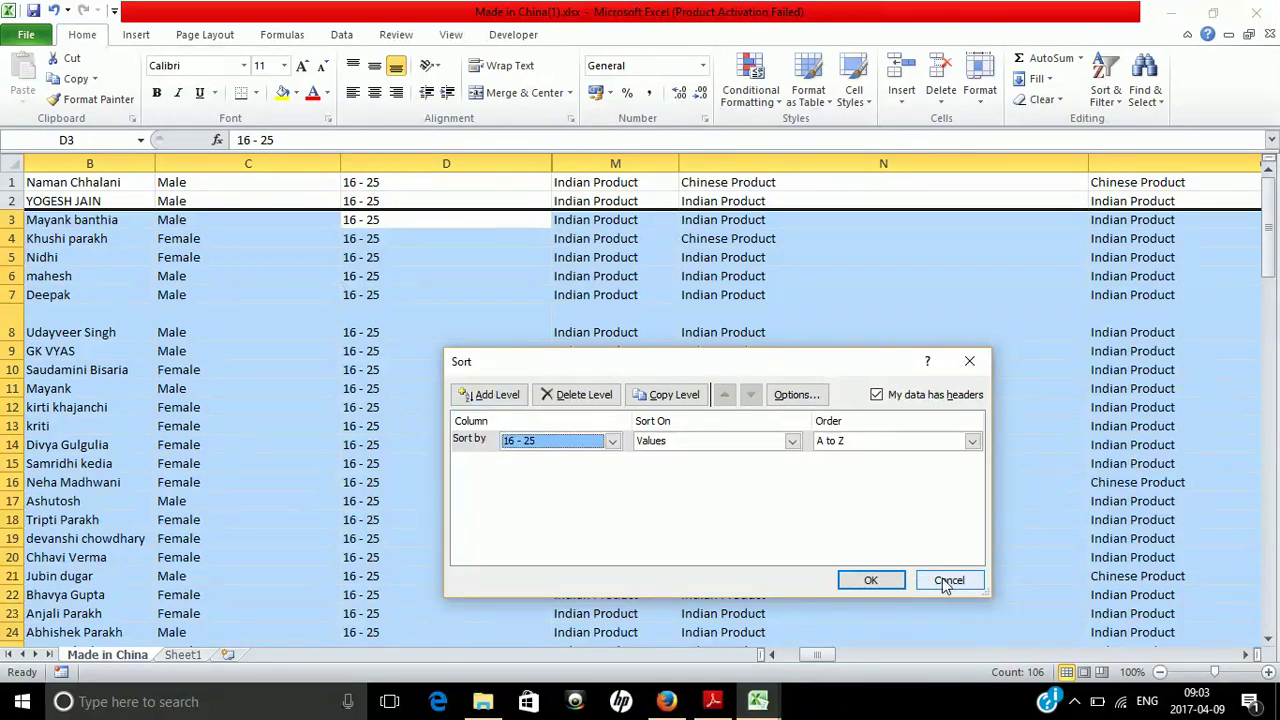
click(945, 582)
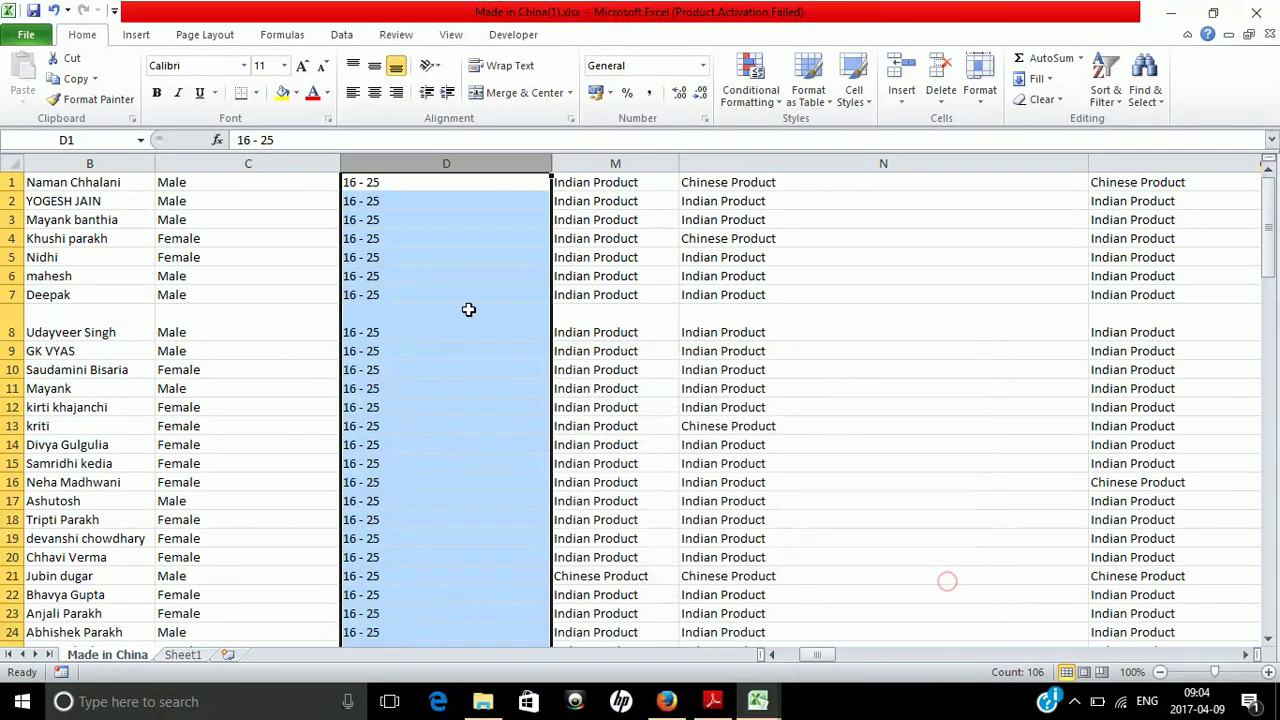
Sort the survey responses by the values in Column D from A to Z, treating the data as having no headers
click(430, 182)
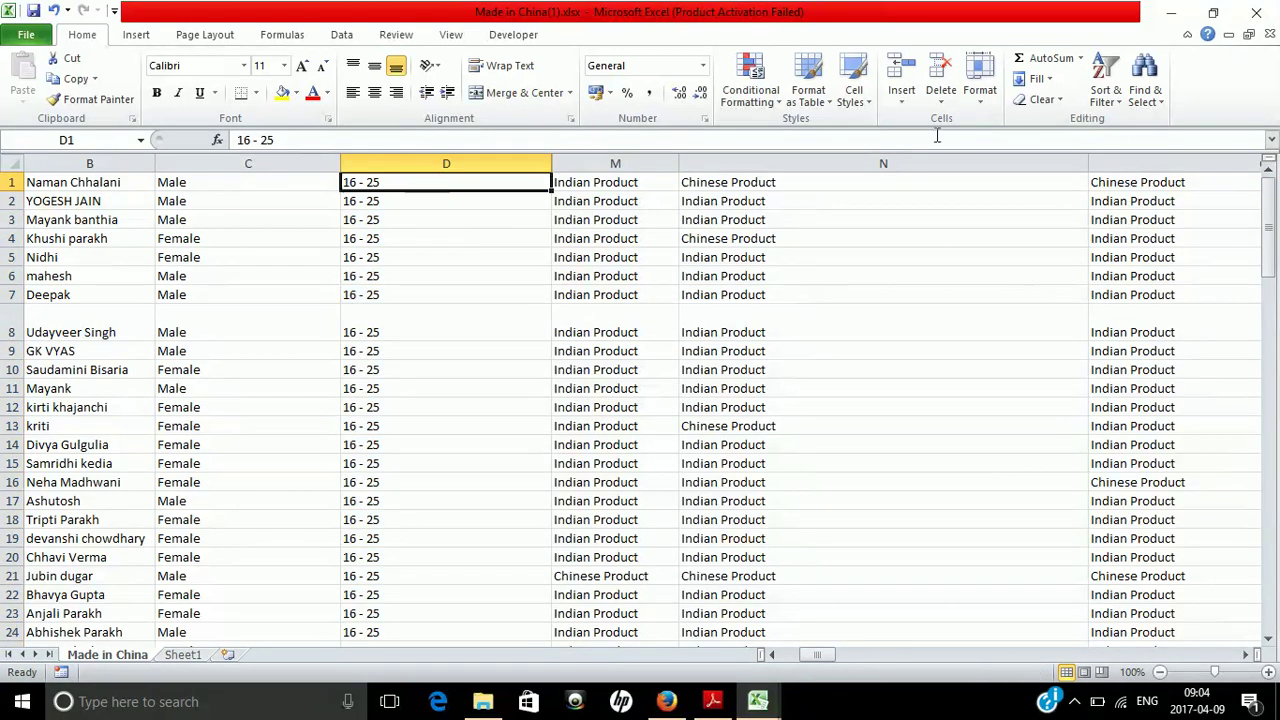
click(1106, 100)
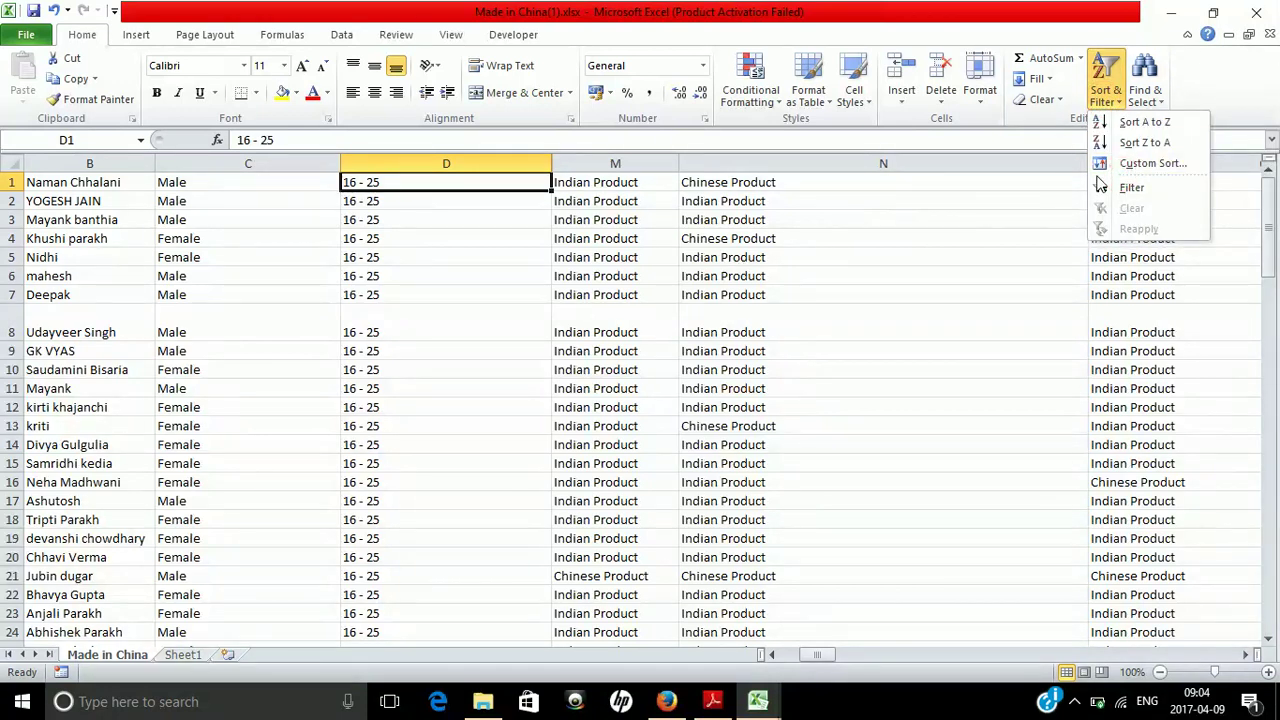
click(1130, 164)
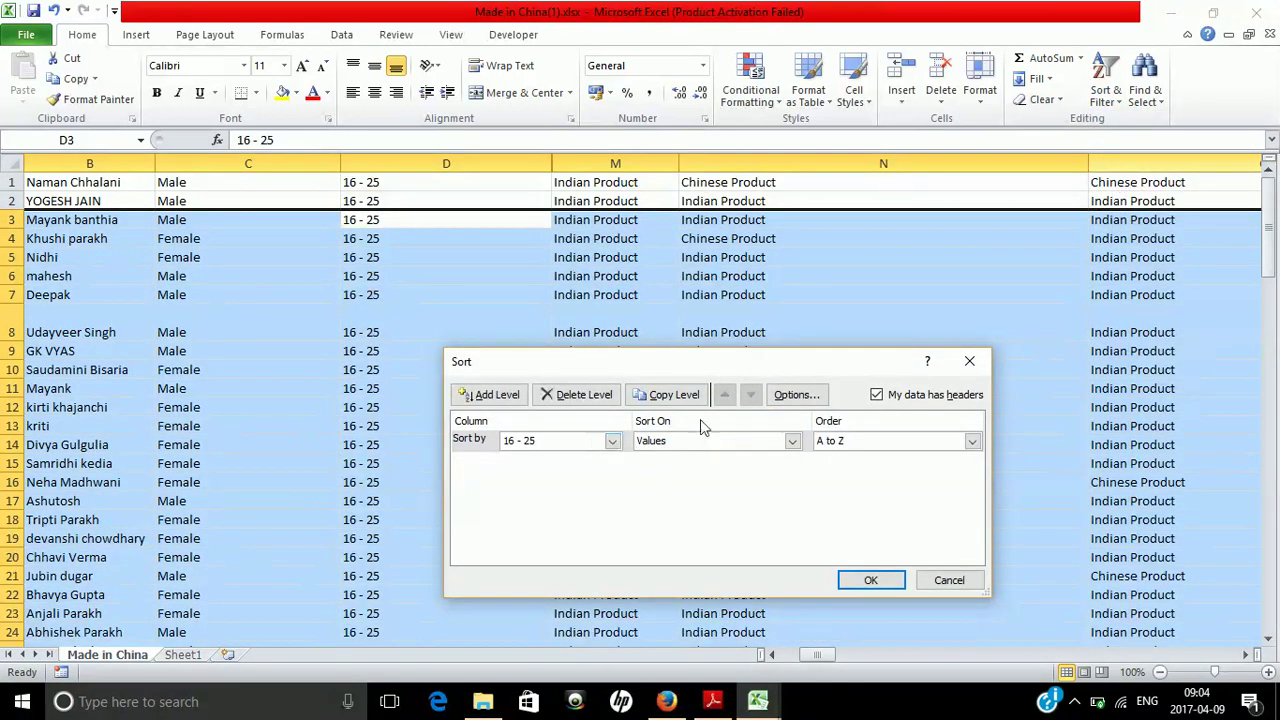
click(876, 395)
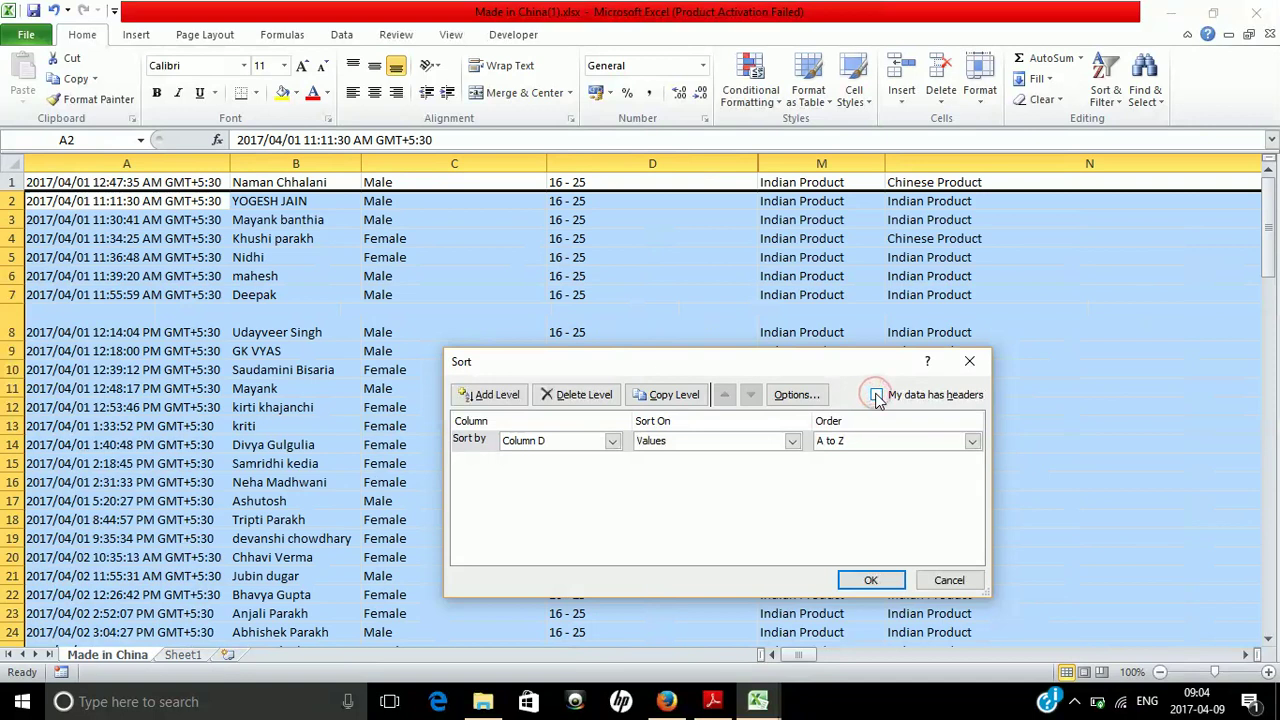
click(581, 447)
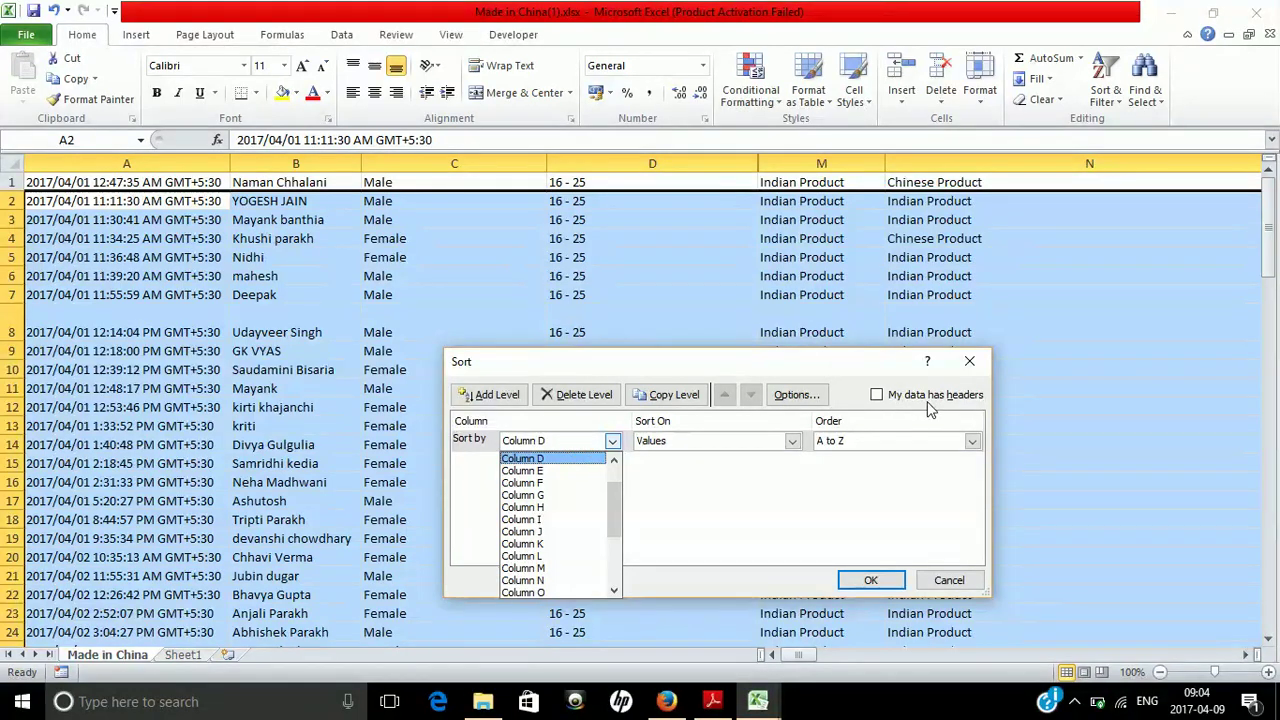
click(546, 461)
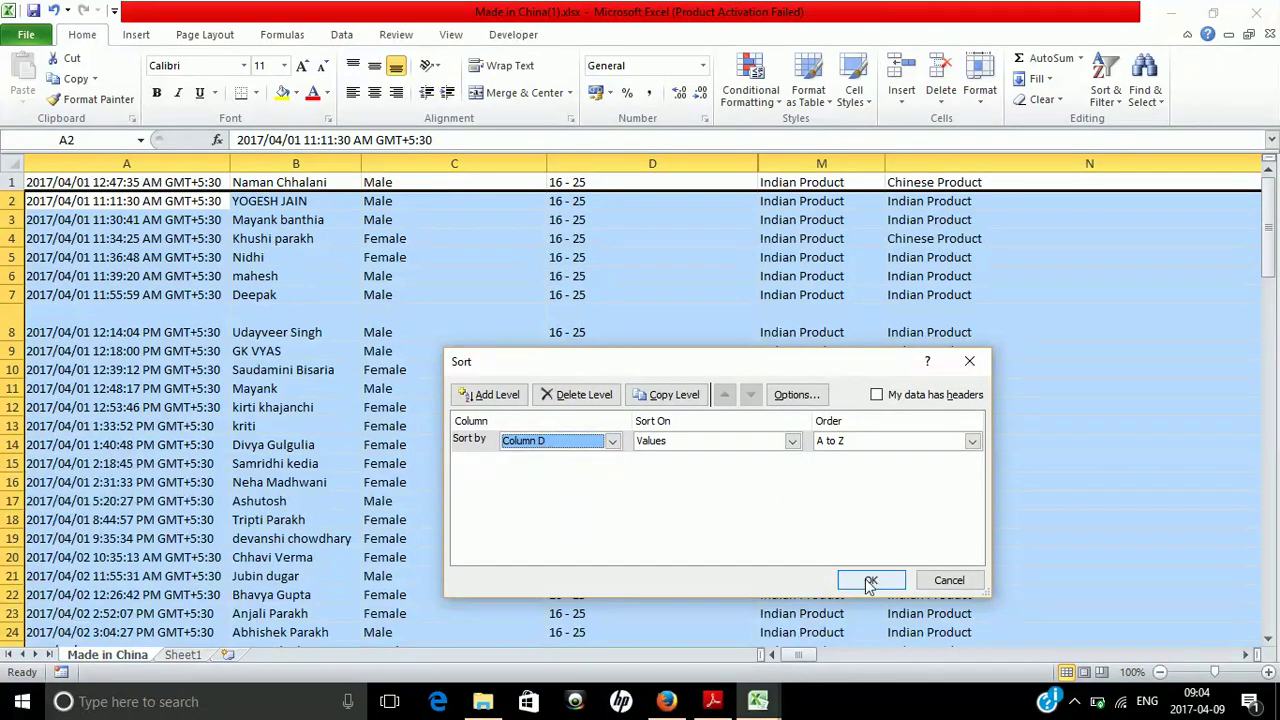
click(869, 582)
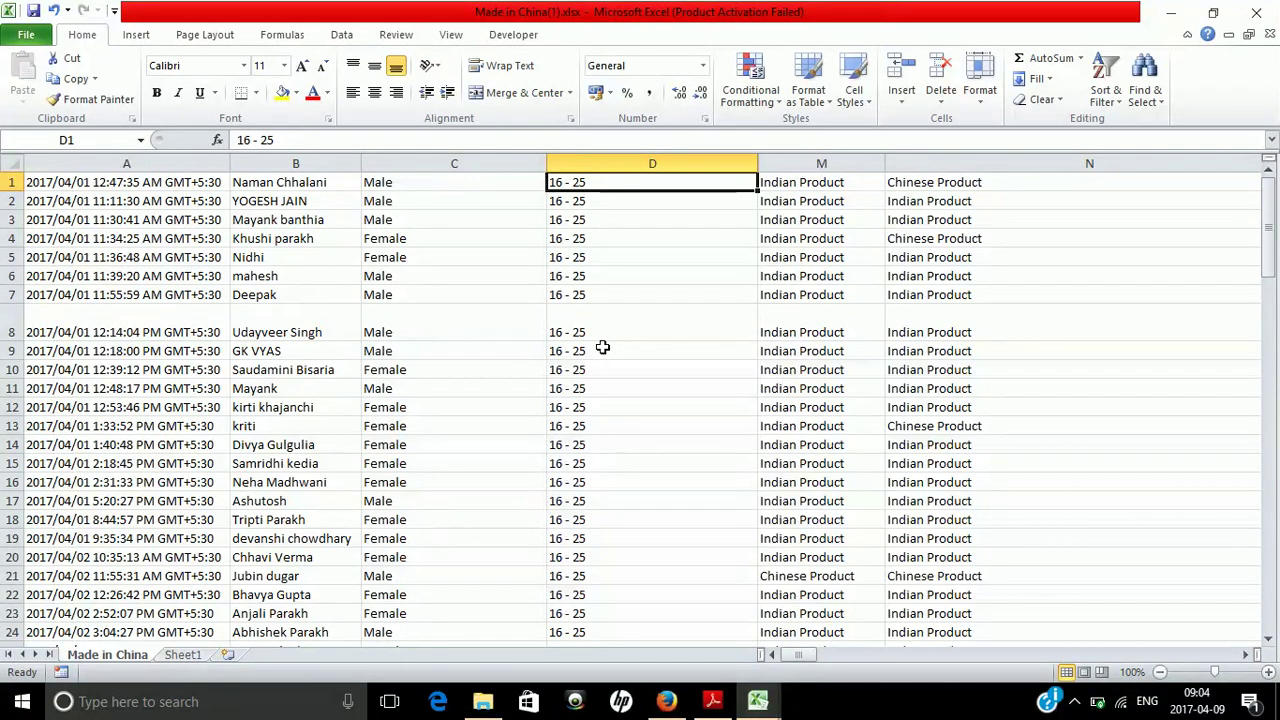
Examine the 16 - 25 age group's rows in column D down to the boundary with the 25 - 45 group
key(Down)
key(Down)
key(Down)
key(Down)
key(Down)
key(Down)
key(Down)
key(Down)
key(Down)
key(Down)
key(Down)
key(Down)
key(Down)
key(Down)
key(Down)
key(Down)
key(Down)
key(Down)
key(Down)
key(Down)
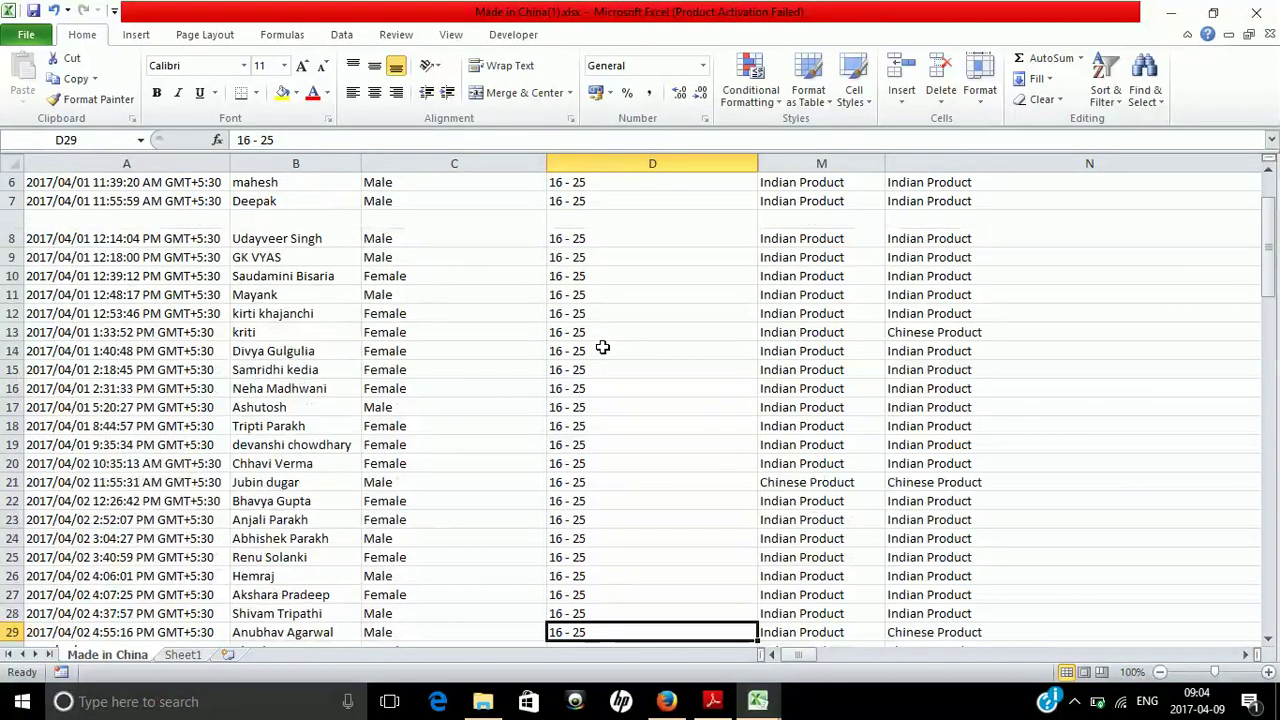
key(Down)
key(Down)
key(Down)
key(Down)
key(Down)
key(Down)
key(Down)
key(Down)
key(Down)
key(Down)
key(Down)
key(Down)
key(Down)
key(Down)
key(Down)
key(Down)
key(Down)
key(Down)
key(Down)
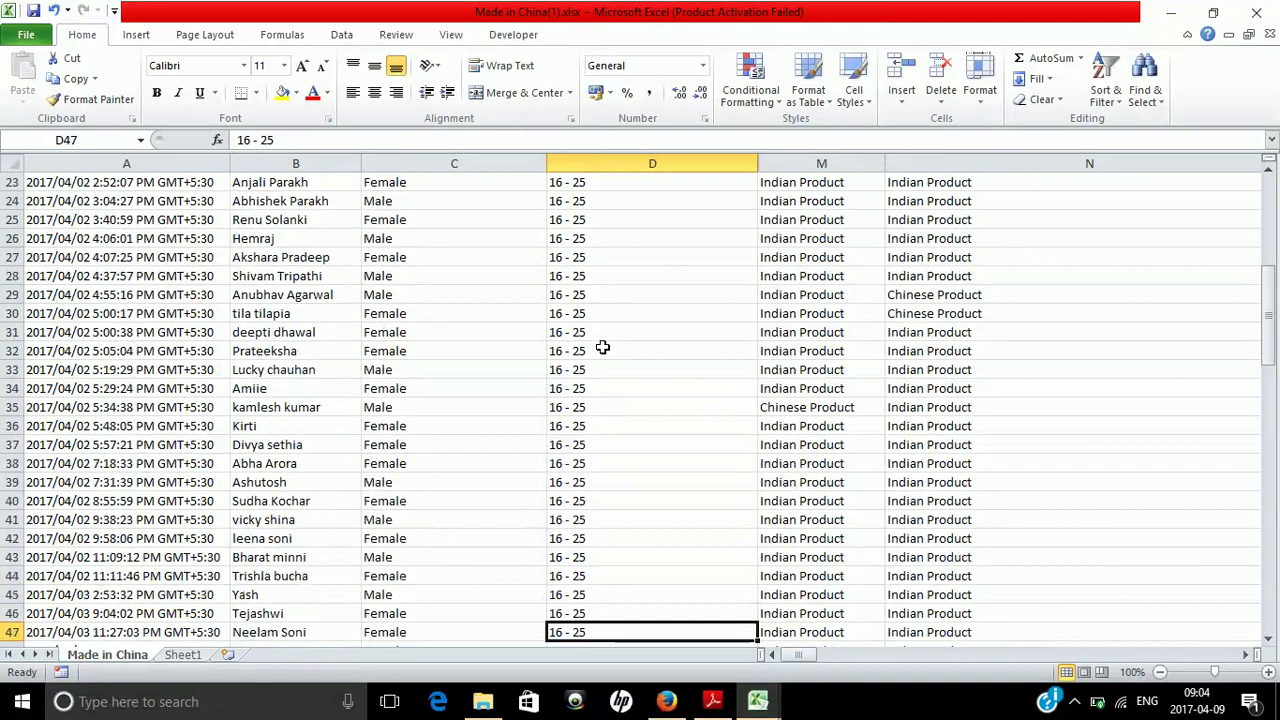
key(Down)
key(Down)
key(Down)
key(Down)
key(Down)
key(Down)
key(Down)
key(Down)
key(Down)
key(Down)
key(Down)
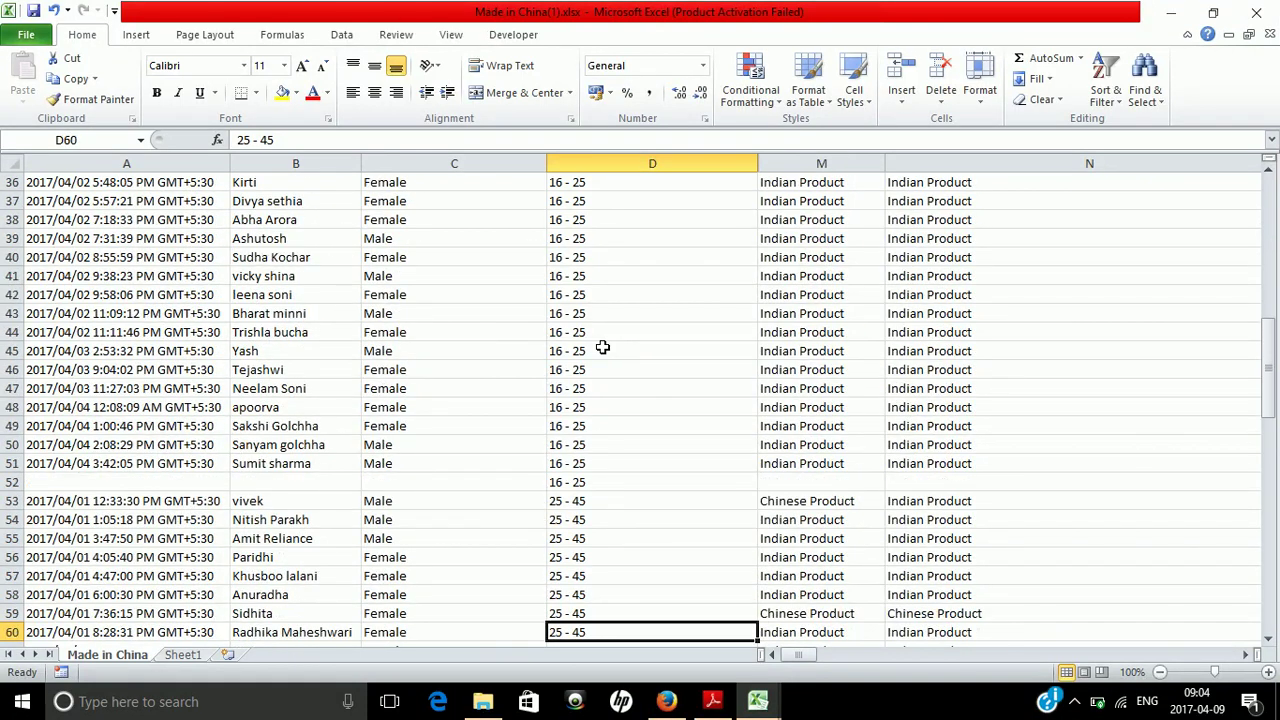
key(Up)
key(Up)
key(Up)
key(Up)
key(Up)
key(Up)
key(Up)
key(Up)
Examine the 25 - 45 age group's rows down to the start of the 45 and above group
key(Down)
key(Down)
key(Down)
key(Down)
key(Down)
key(Down)
key(Down)
key(Down)
key(Down)
key(Down)
key(Down)
key(Down)
key(Down)
key(Down)
key(Down)
key(Down)
key(Down)
key(Down)
key(Down)
key(Down)
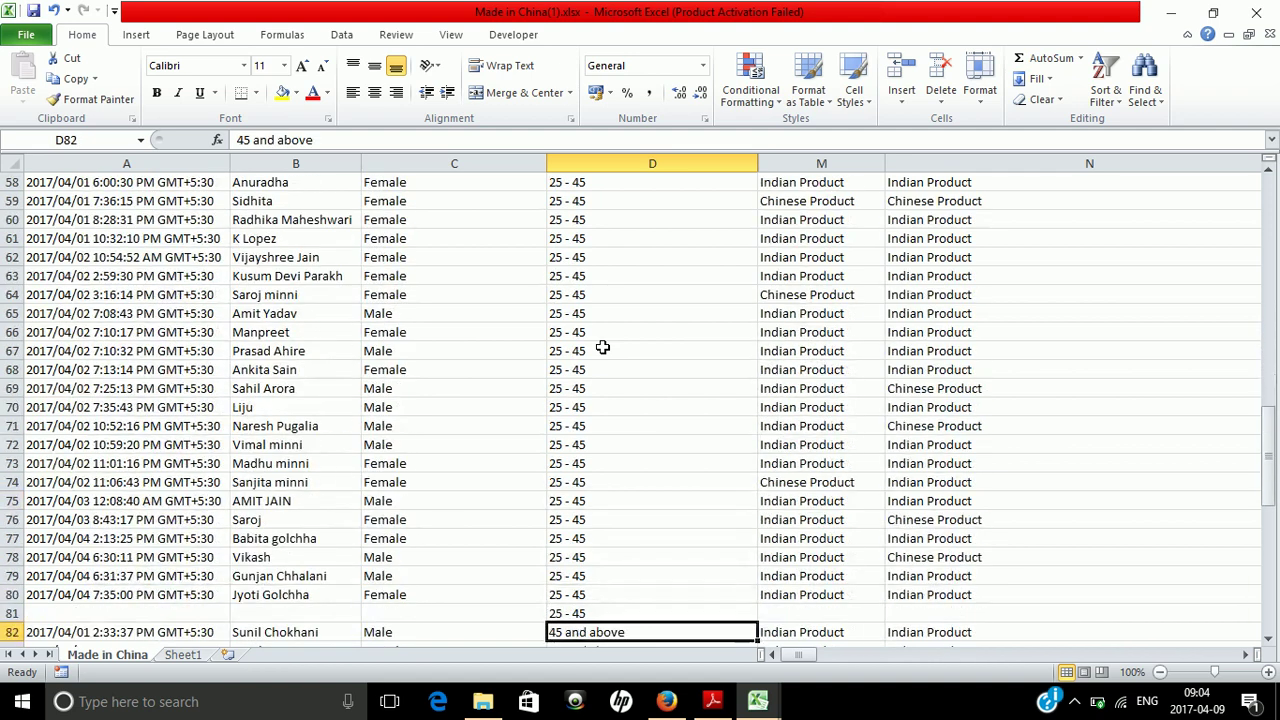
Examine the 45 and above group's rows through the end of the data and on to the summary table below
key(Down)
key(Down)
key(Down)
key(Down)
key(Down)
key(Down)
key(Down)
key(Down)
key(Down)
key(Down)
key(Down)
key(Down)
key(Down)
key(Down)
key(Down)
key(Down)
key(Down)
key(Down)
key(Down)
key(Down)
key(Down)
key(Down)
key(Down)
key(Down)
key(Down)
key(Down)
key(Down)
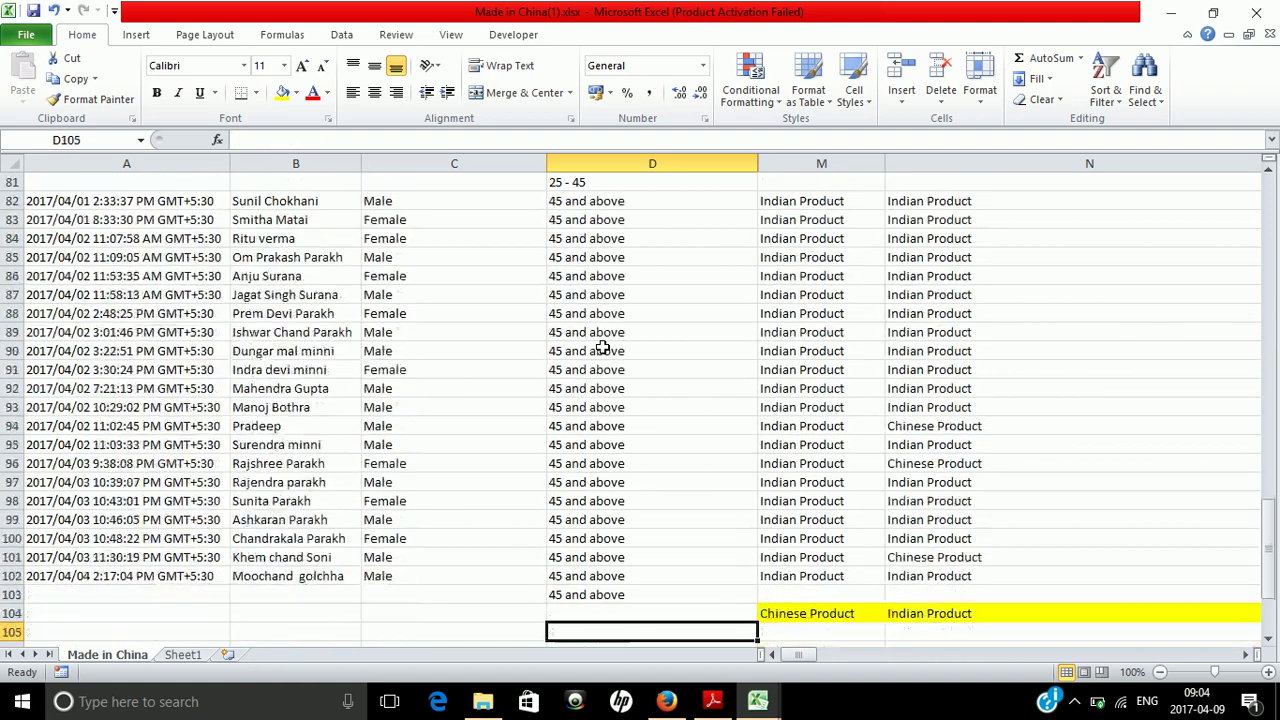
Inspect the summary table's COUNTIF formulas for Chinese Product and Indian Product by age group
key(Up)
key(Up)
key(Up)
key(Up)
key(Up)
key(Up)
key(Up)
key(Up)
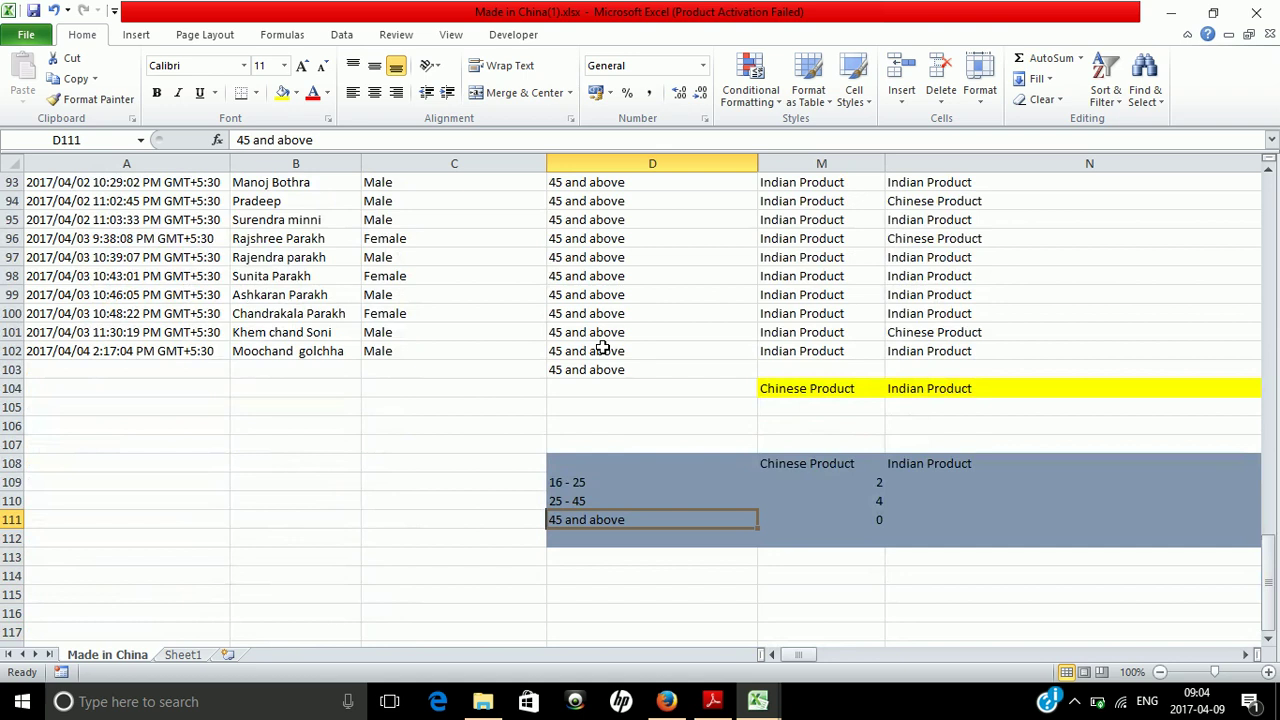
key(Down)
key(Down)
key(Right)
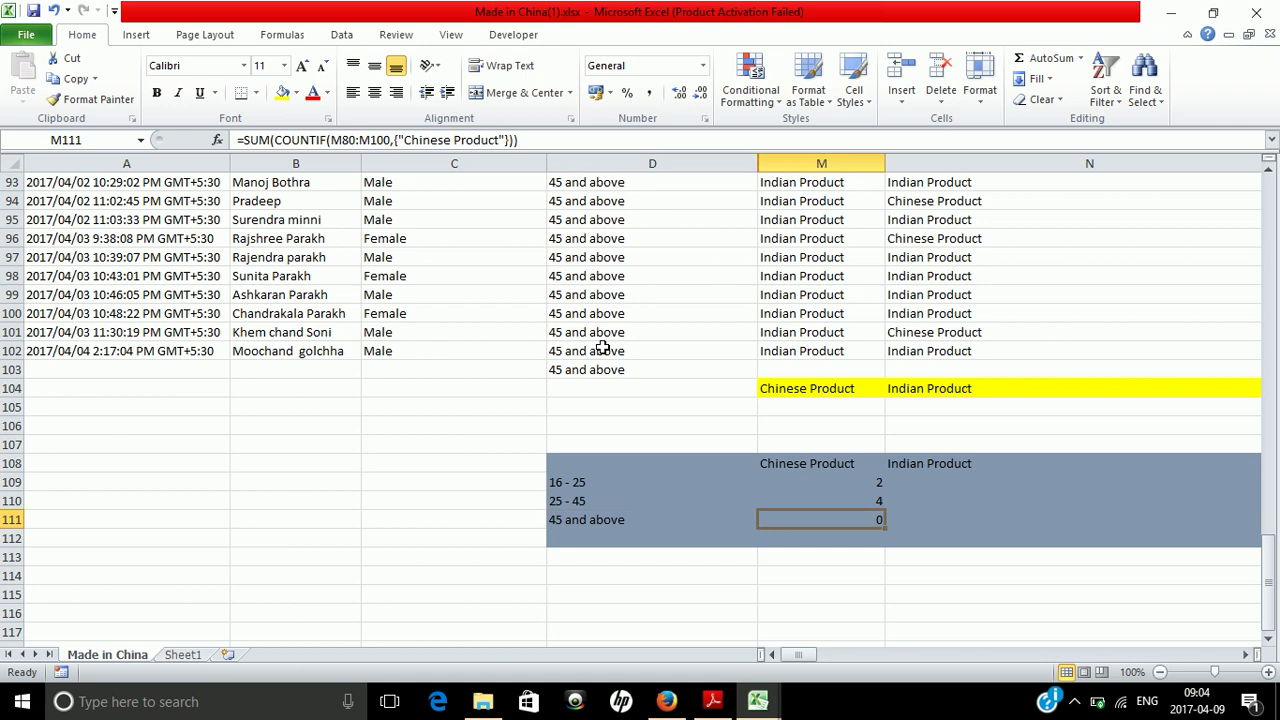
key(Up)
key(Up)
key(Right)
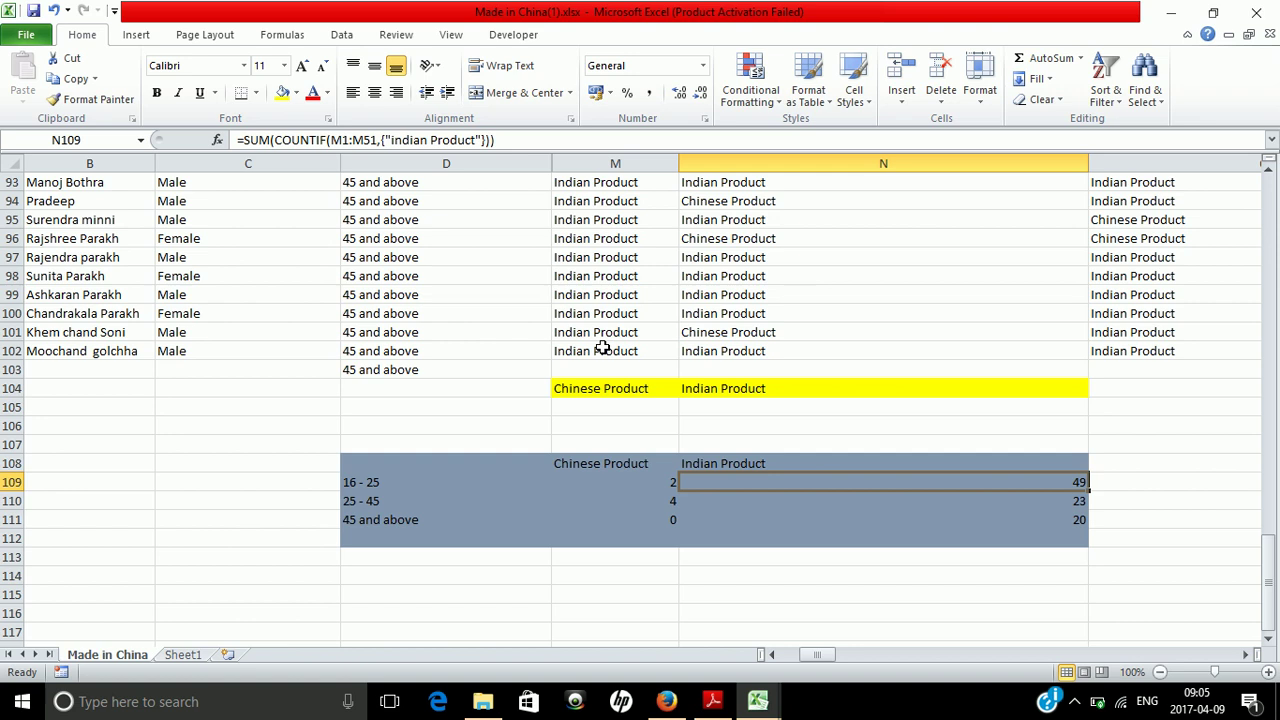
key(Left)
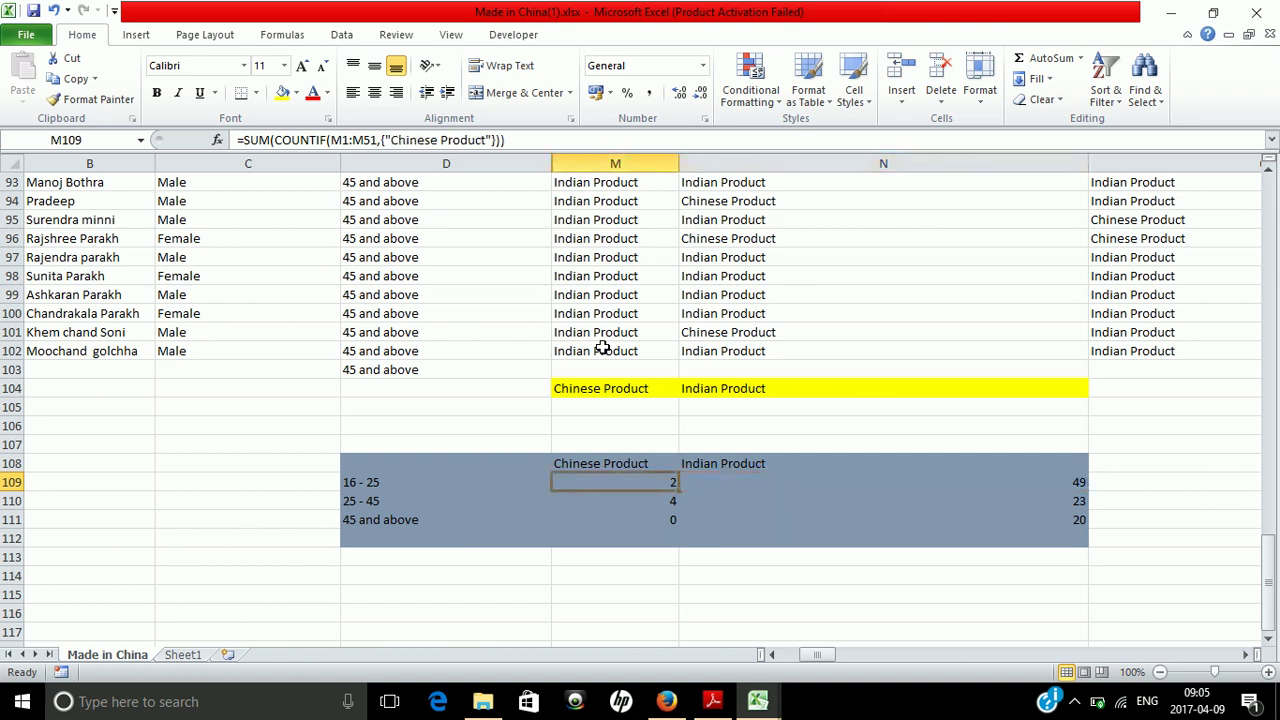
Review the product answers in column M from the summary table back up to the end of the 16 - 25 group
key(Up)
key(Up)
key(Up)
key(Up)
key(Up)
key(Up)
key(Up)
key(Up)
key(Up)
key(Up)
key(Up)
key(Up)
key(Up)
key(Up)
key(Up)
key(Up)
key(Up)
key(Up)
key(Up)
key(Up)
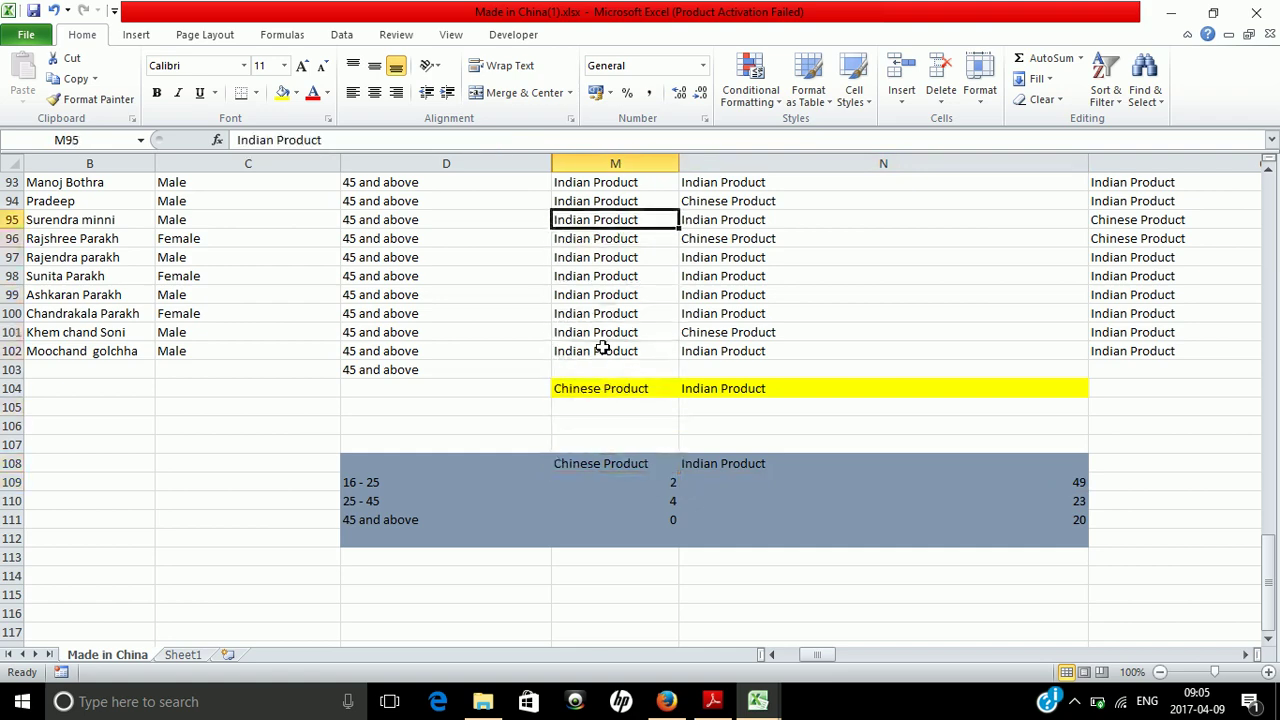
key(Up)
key(Up)
key(Up)
key(Up)
key(Up)
key(Up)
key(Up)
key(Up)
key(Up)
key(Up)
key(Up)
key(Up)
key(Up)
key(Up)
key(Up)
key(Up)
key(Up)
key(Up)
key(Up)
key(Up)
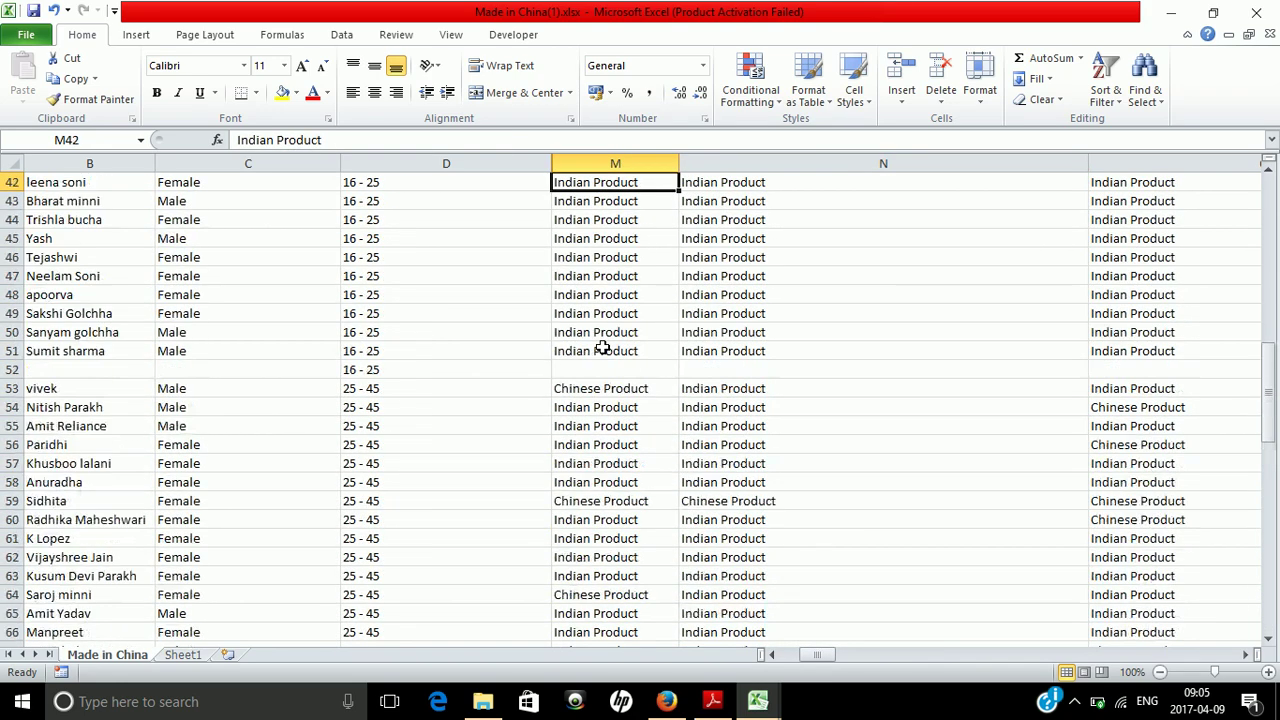
Select the 16 - 25 age group's range D1:D51 in column D to check how many rows it covers
click(603, 350)
key(Down)
key(Left)
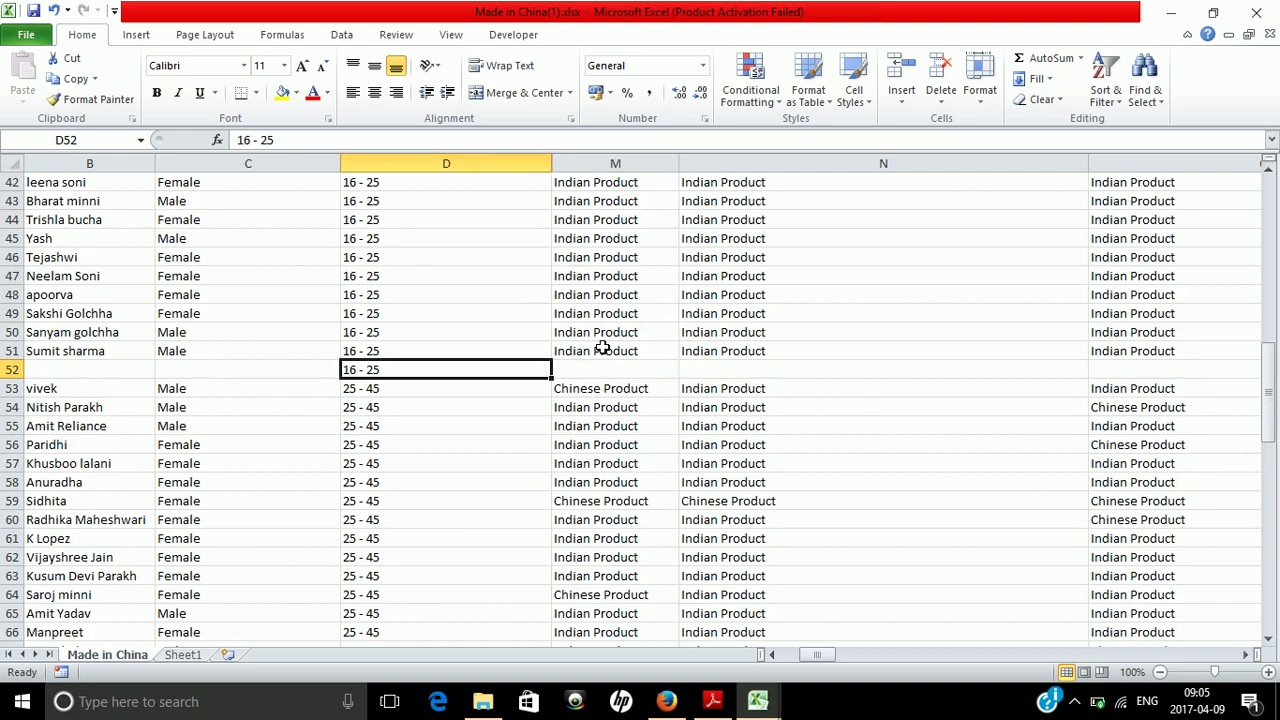
key(Up)
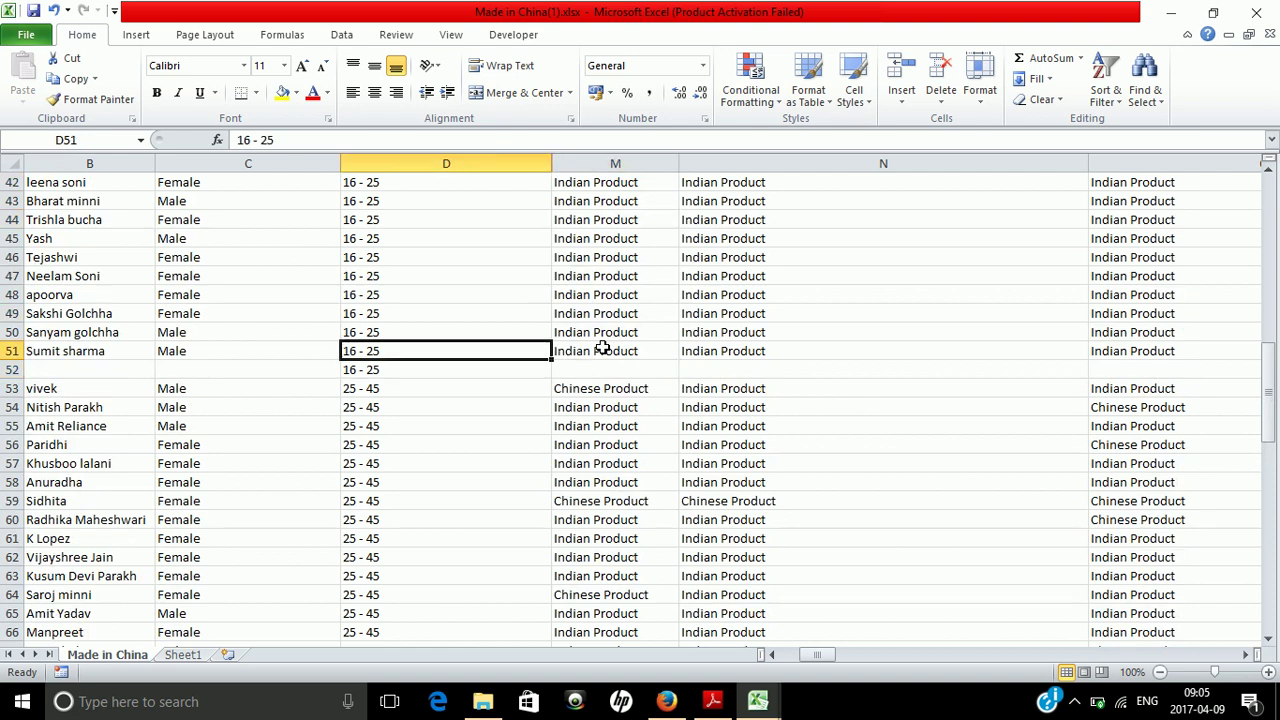
key(Up)
key(Up)
key(Down)
key(Down)
key(shift+Up)
key(shift+Up)
key(shift+Up)
key(shift+Up)
key(shift+Up)
key(shift+Up)
key(shift+Up)
key(shift+Up)
key(shift+Up)
key(shift+Up)
key(shift+Up)
key(shift+Up)
key(shift+Up)
key(shift+Up)
key(shift+Up)
key(shift+Up)
key(shift+Up)
key(shift+Up)
key(shift+Up)
key(shift+Up)
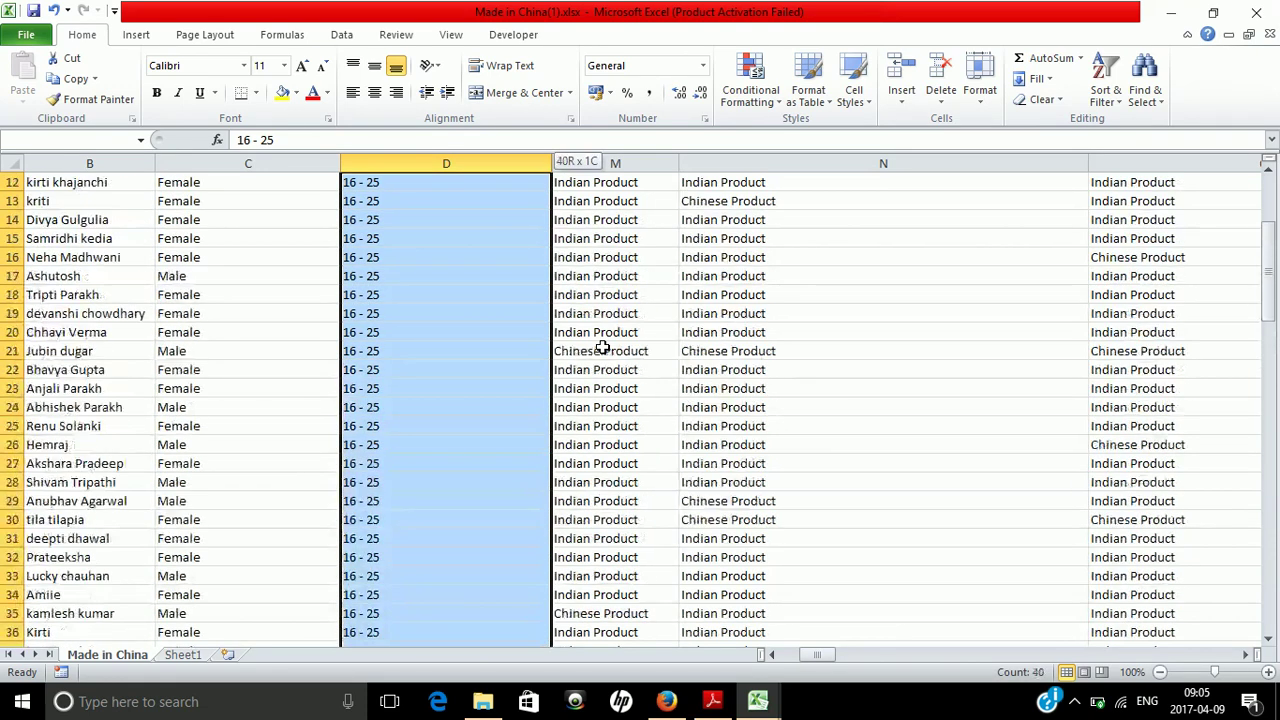
key(shift+Up)
key(shift+Up)
key(shift+Up)
key(shift+Up)
key(shift+Up)
key(shift+Up)
key(shift+Up)
key(shift+Up)
key(shift+Up)
key(shift+Up)
key(shift+Up)
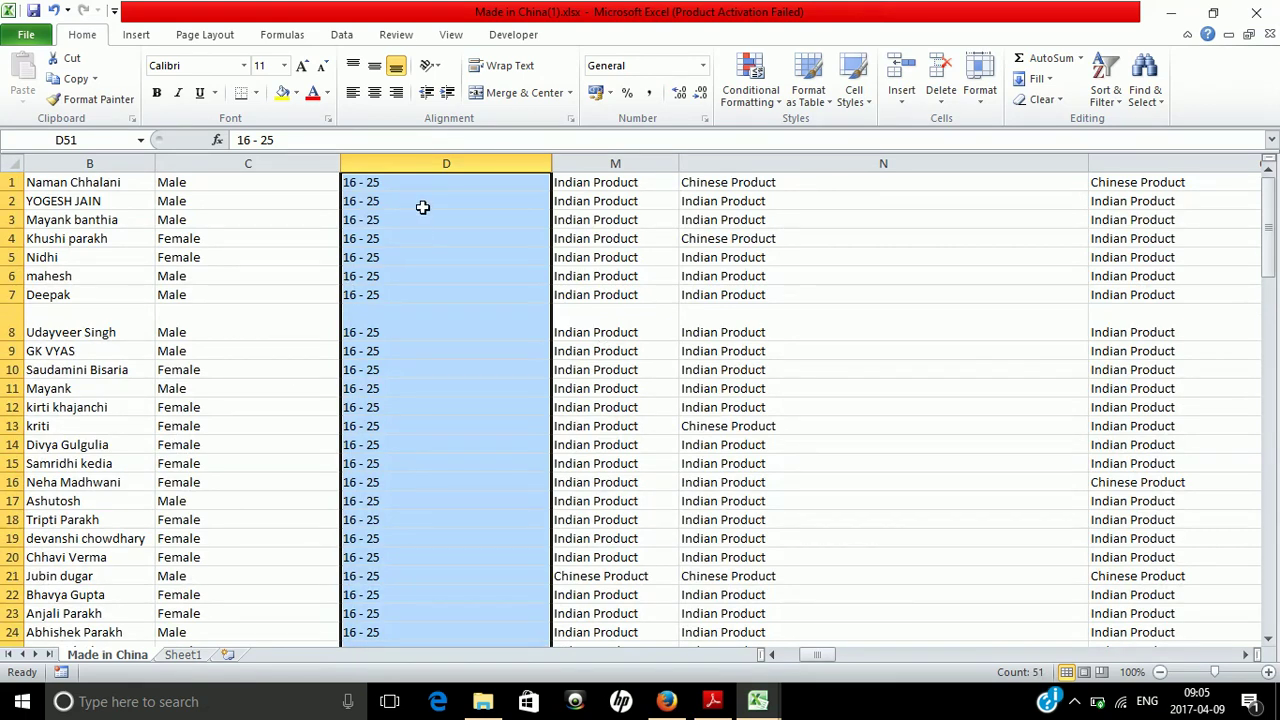
Return to the summary table and inspect the Chinese Product formula for the 16 - 25 group in M109
click(1268, 605)
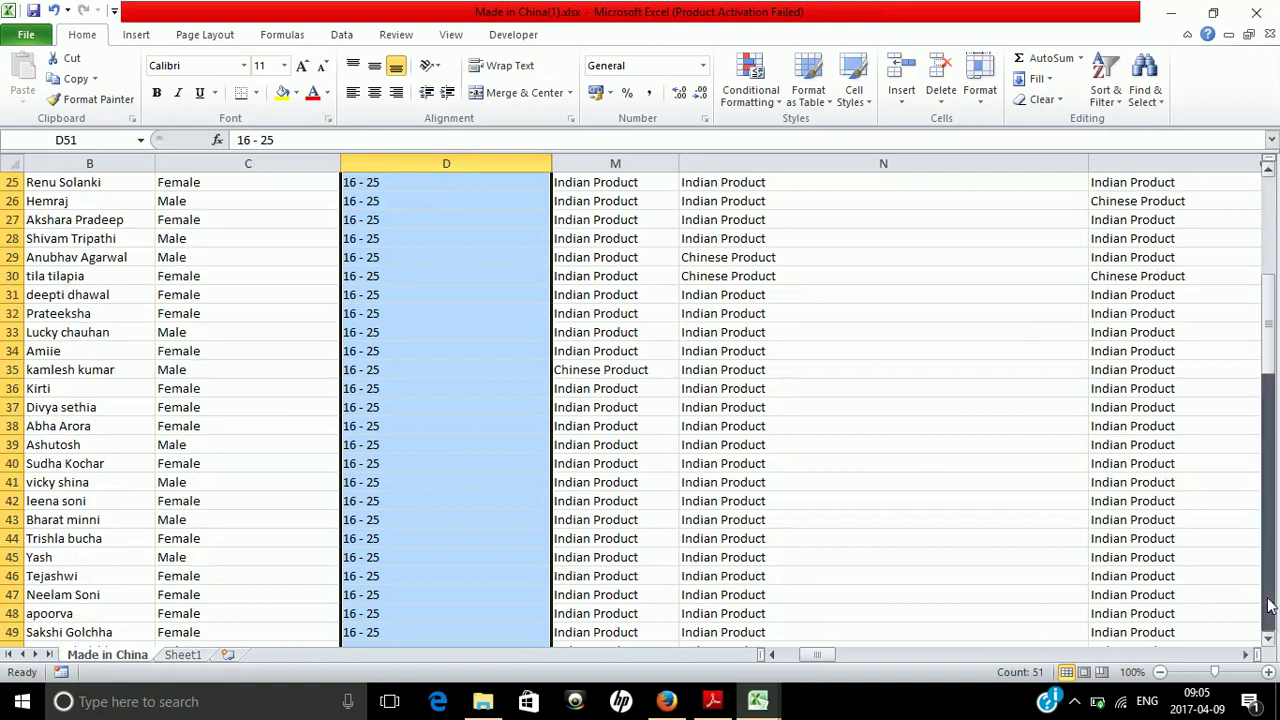
click(1268, 605)
click(1268, 605)
click(1268, 605)
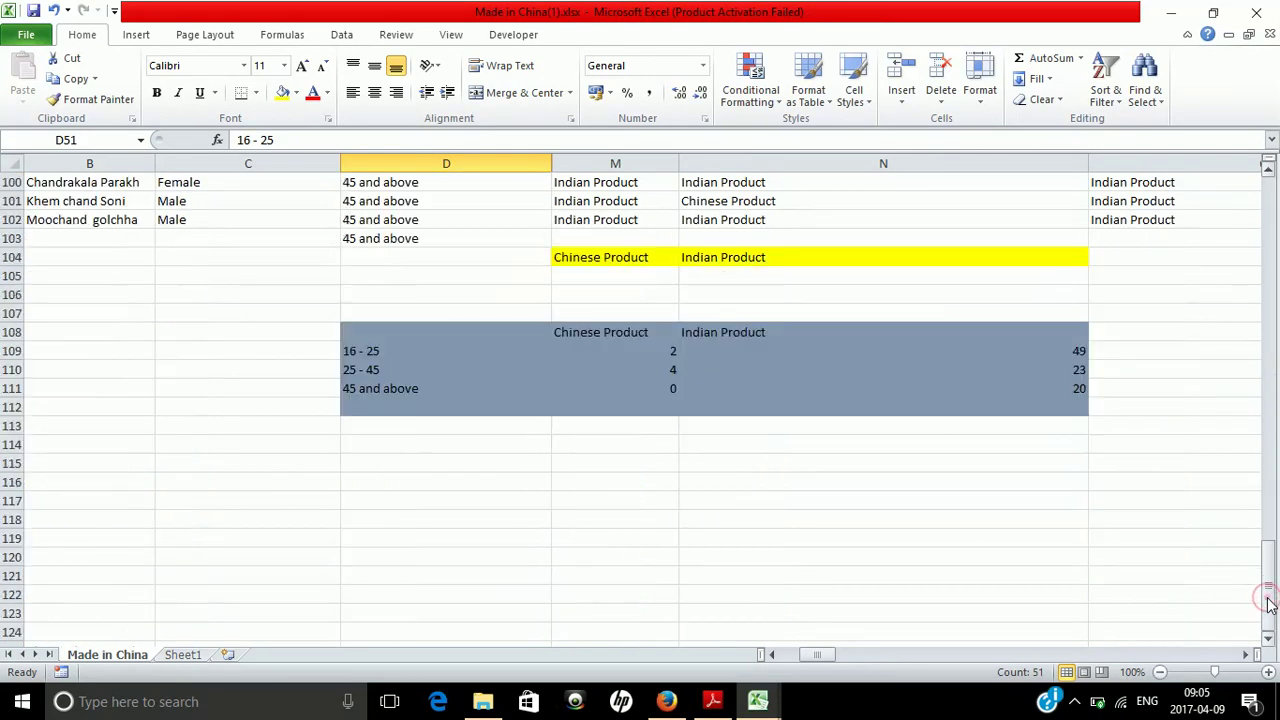
click(637, 346)
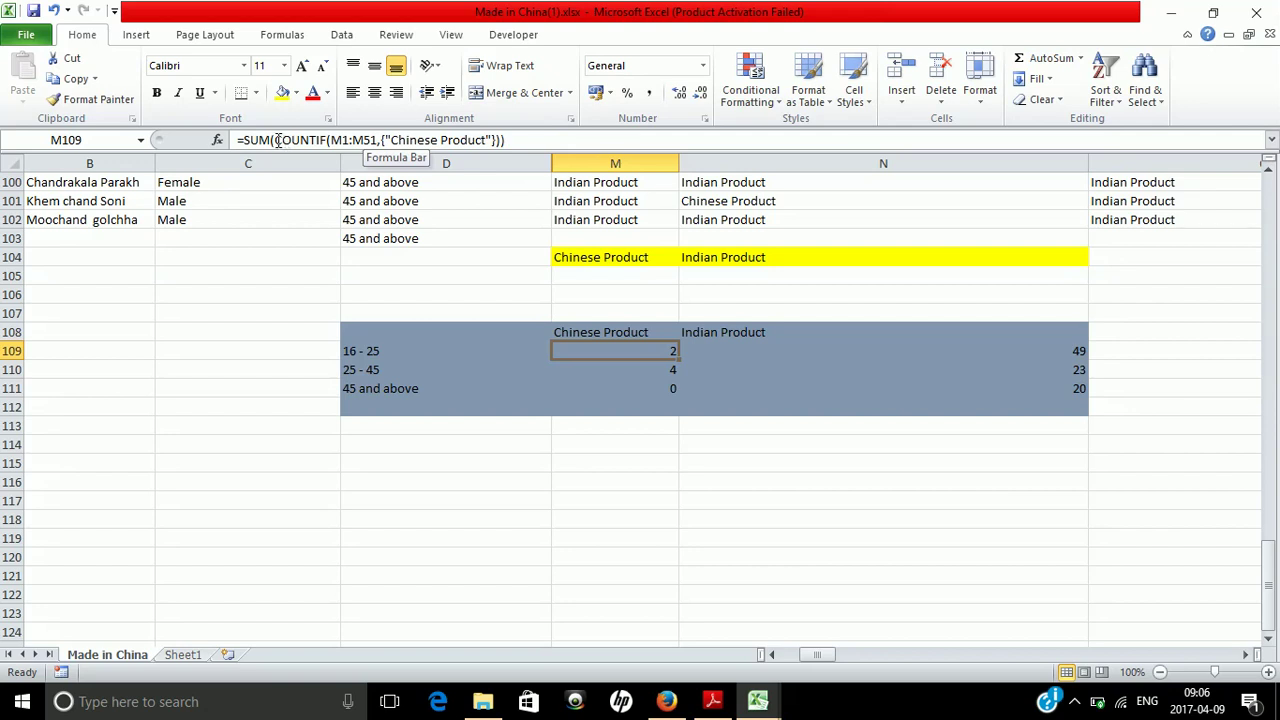
Remove the SUM wrapper from the formula in M109, leaving =COUNTIF(M1:M51,{"Chinese Product"})
click(272, 140)
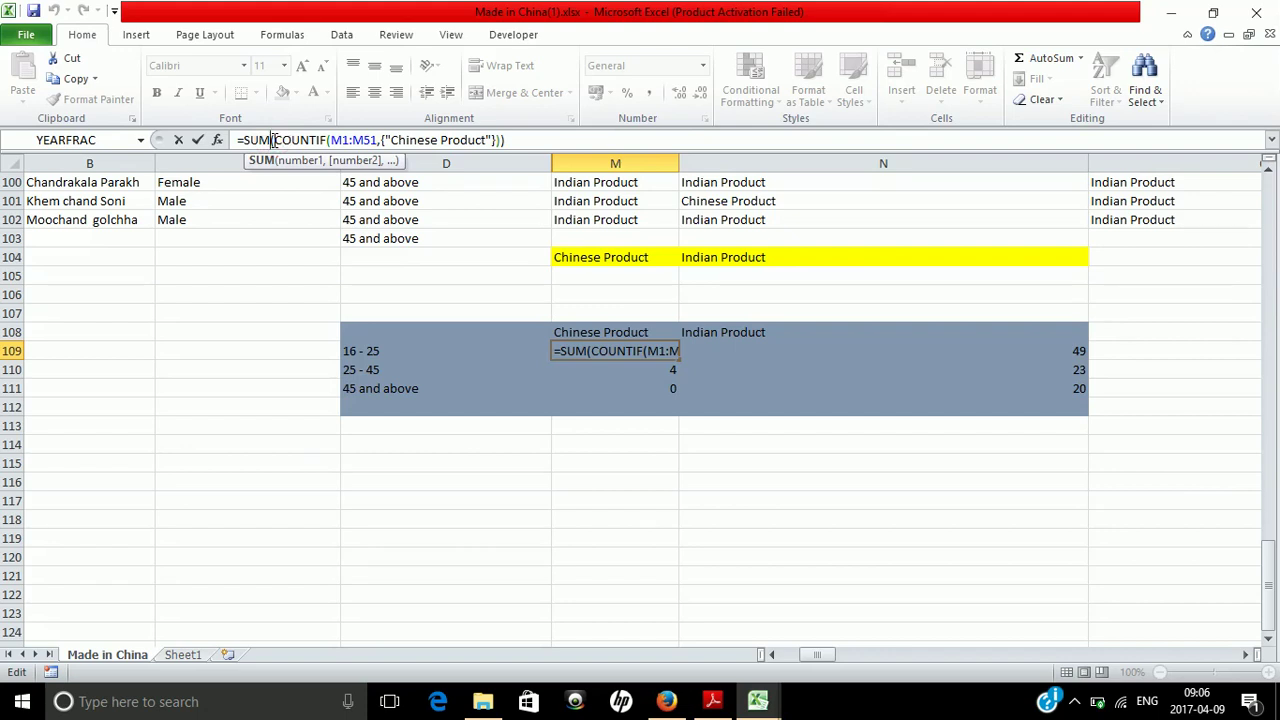
key(Right)
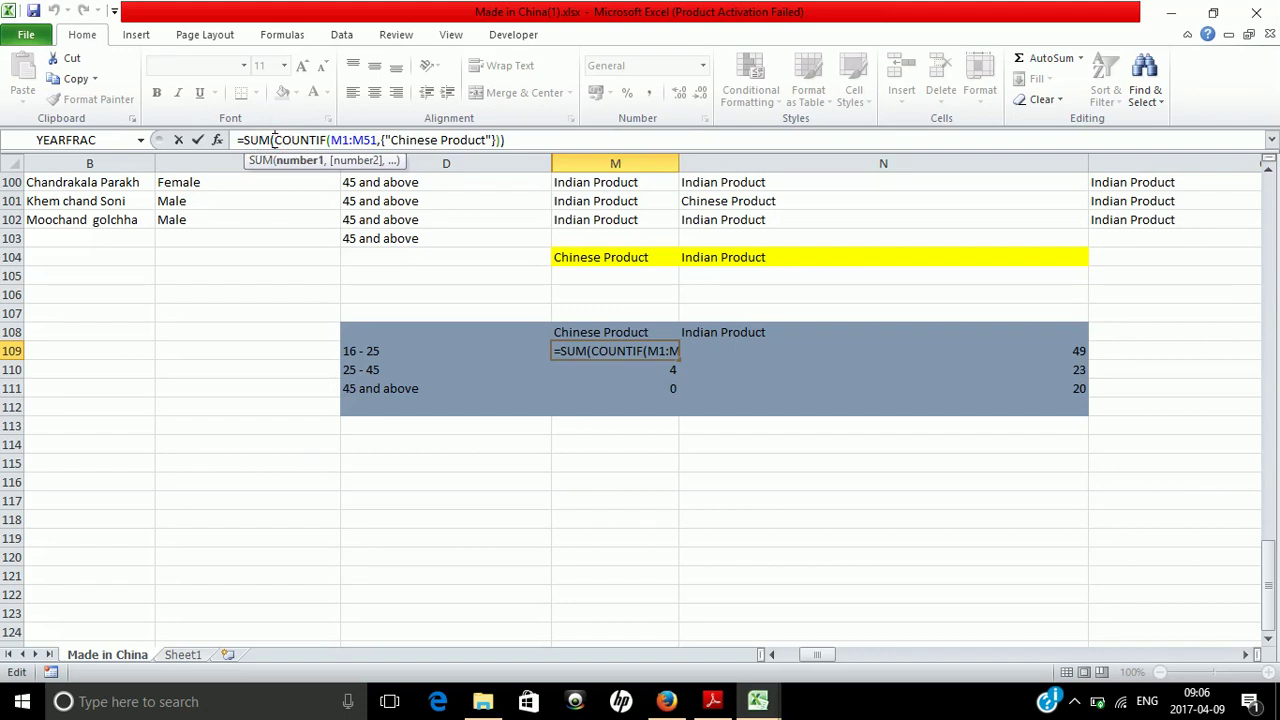
key(BackSpace)
key(BackSpace)
key(BackSpace)
key(BackSpace)
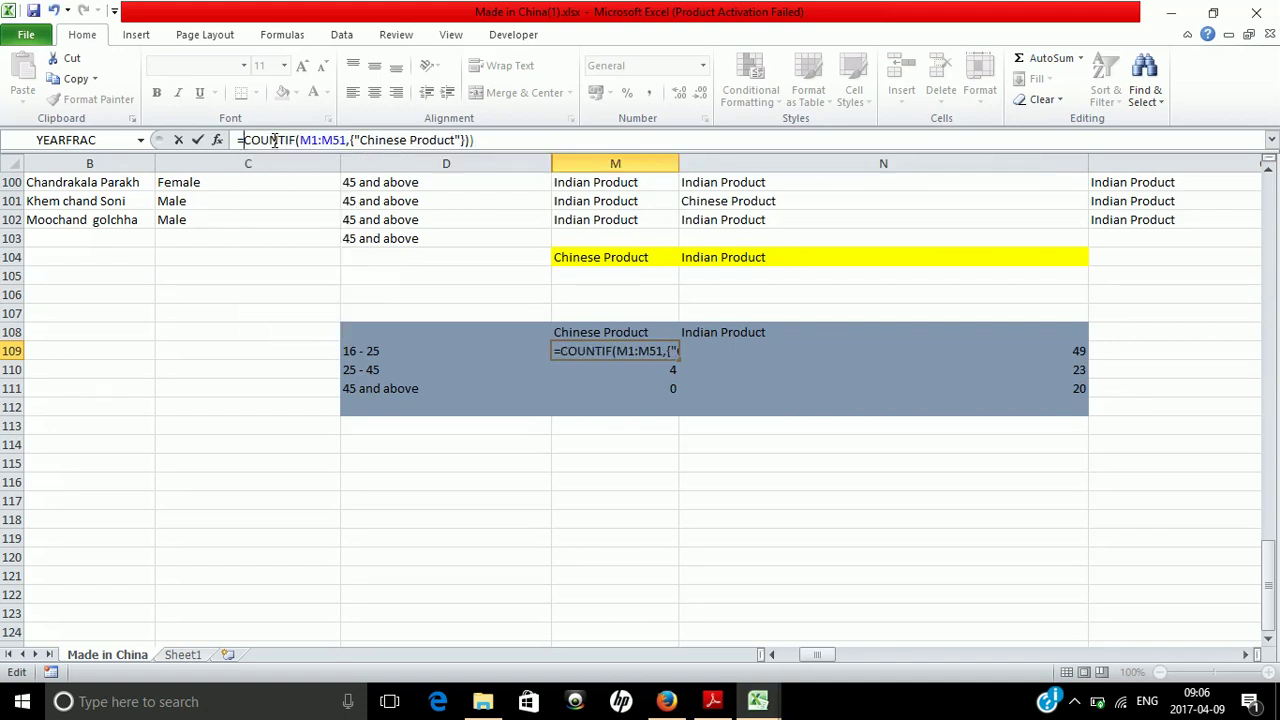
click(487, 140)
key(BackSpace)
key(Return)
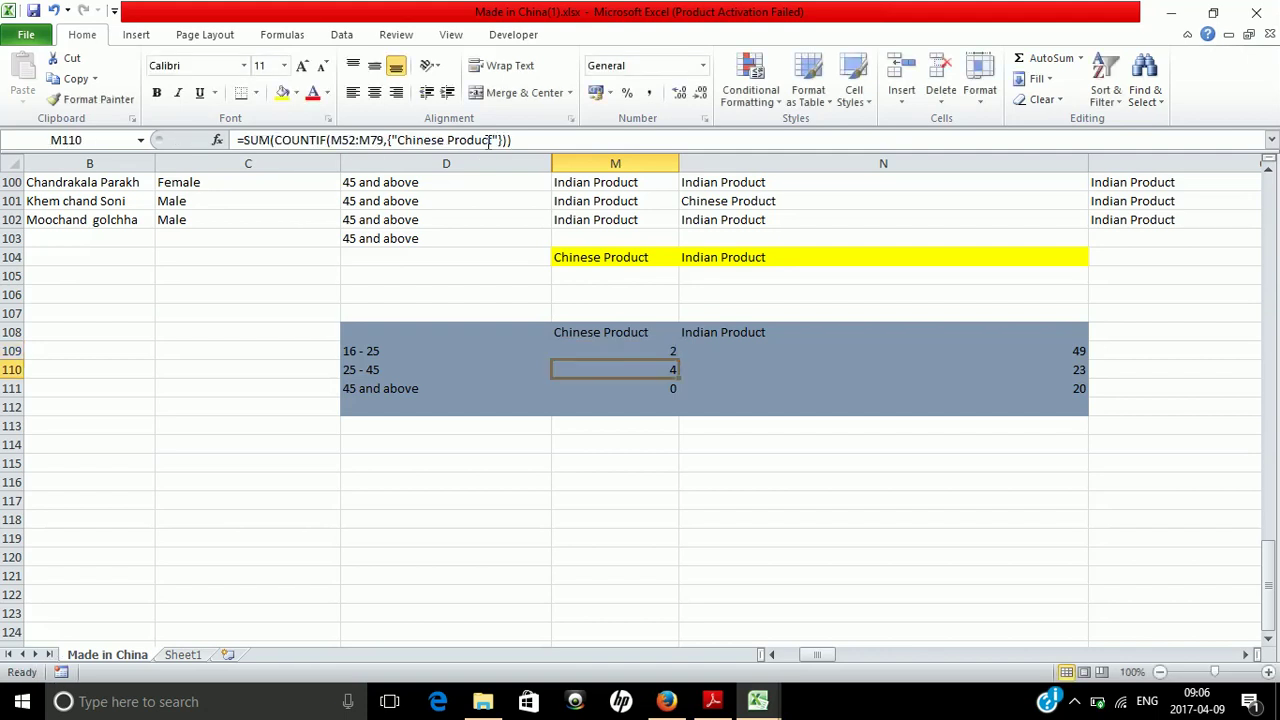
Undo the removal of SUM in M109 and view the 25 - 45 group's Chinese Product formula in M110
key(Up)
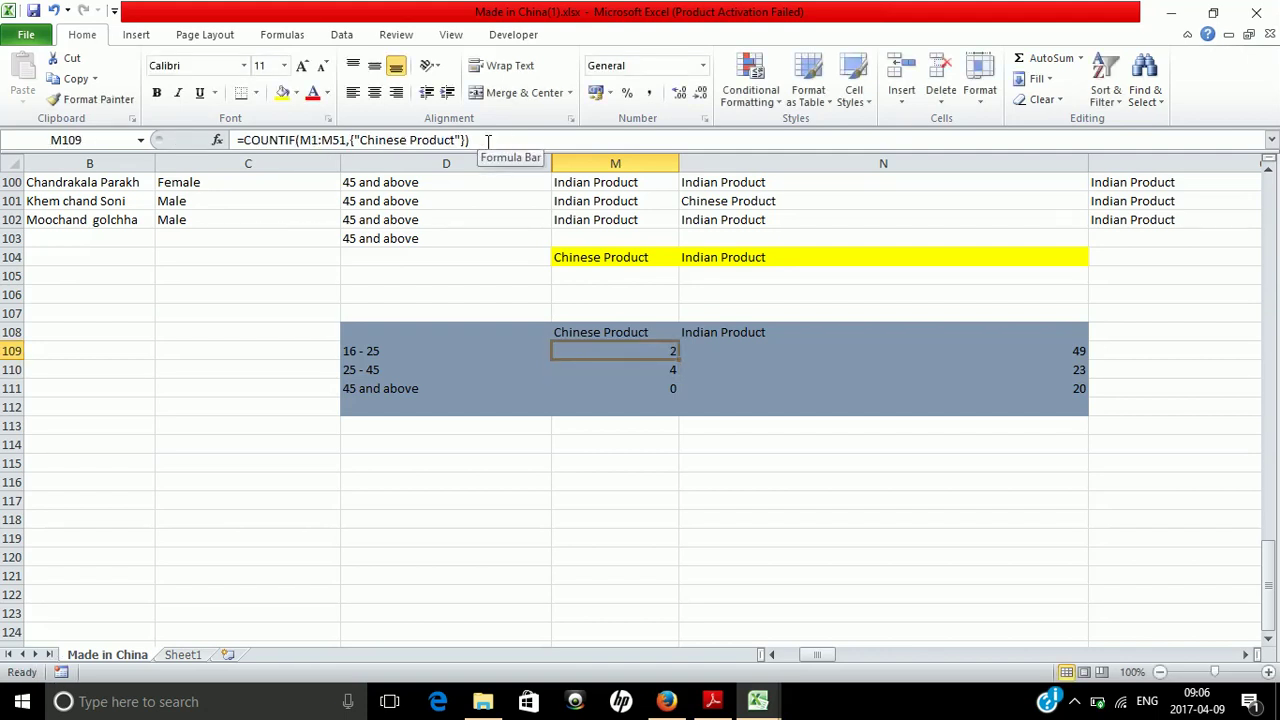
key(ctrl+z)
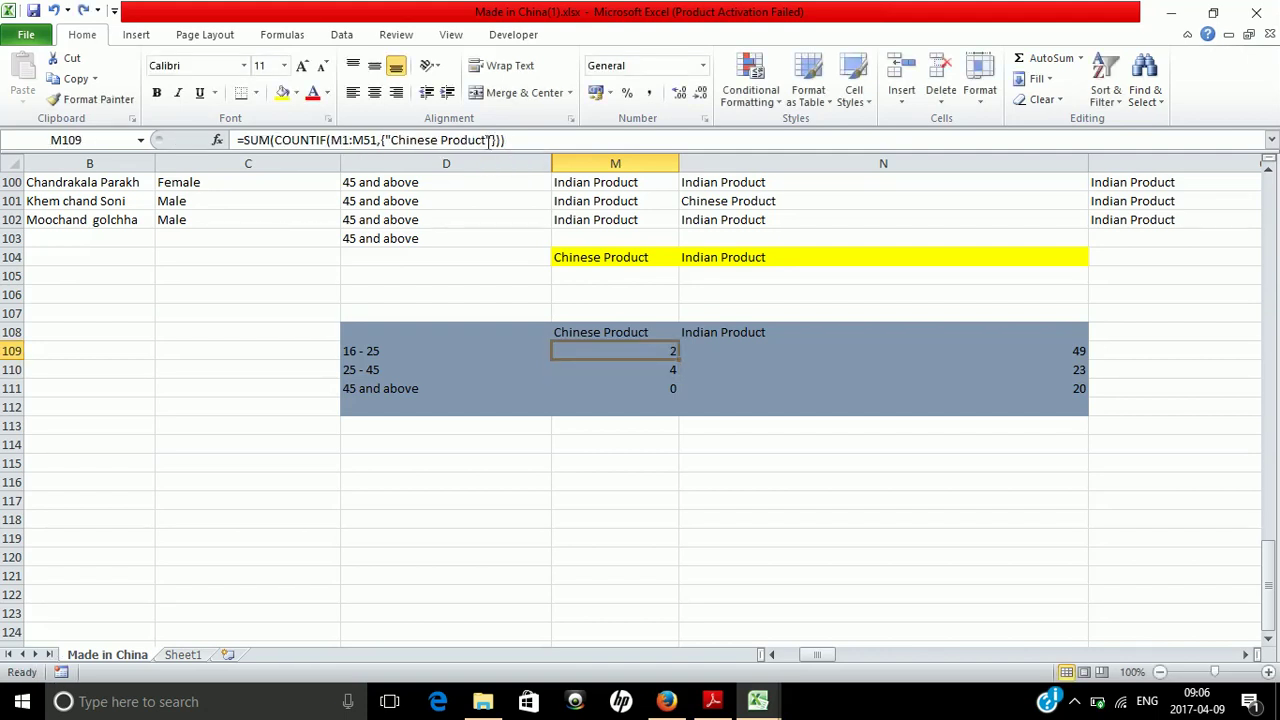
key(Down)
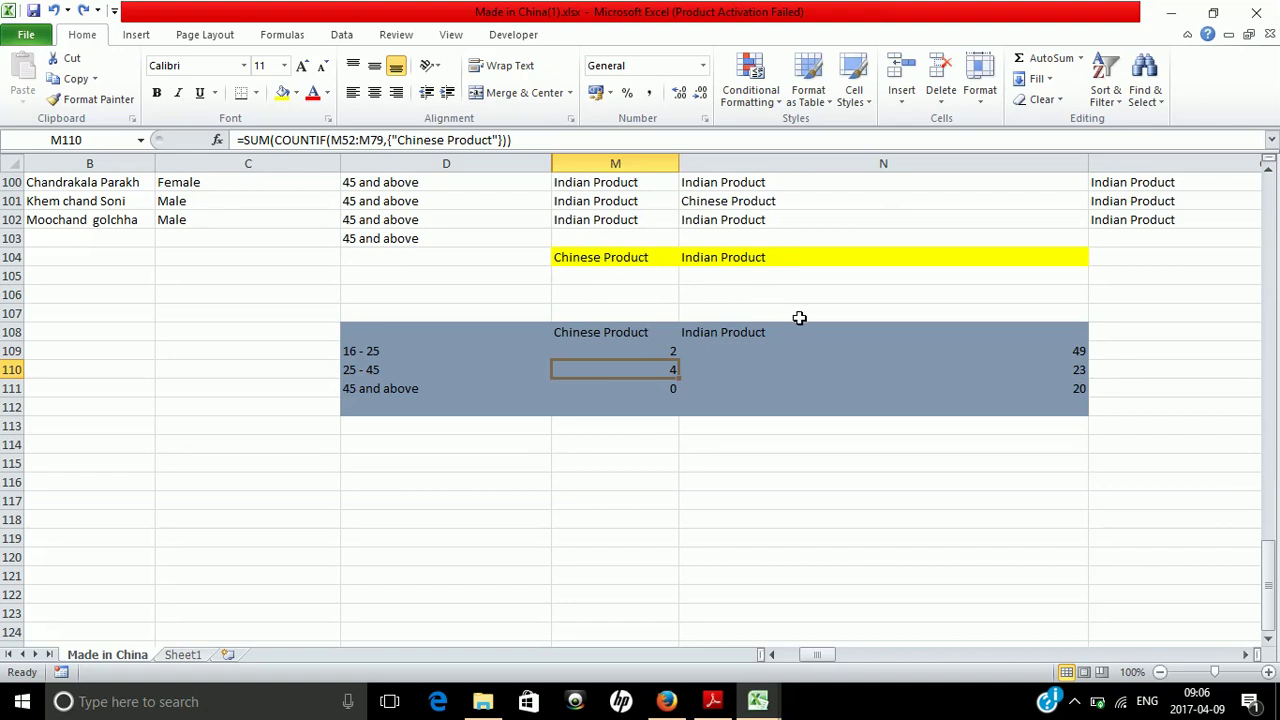
click(1078, 706)
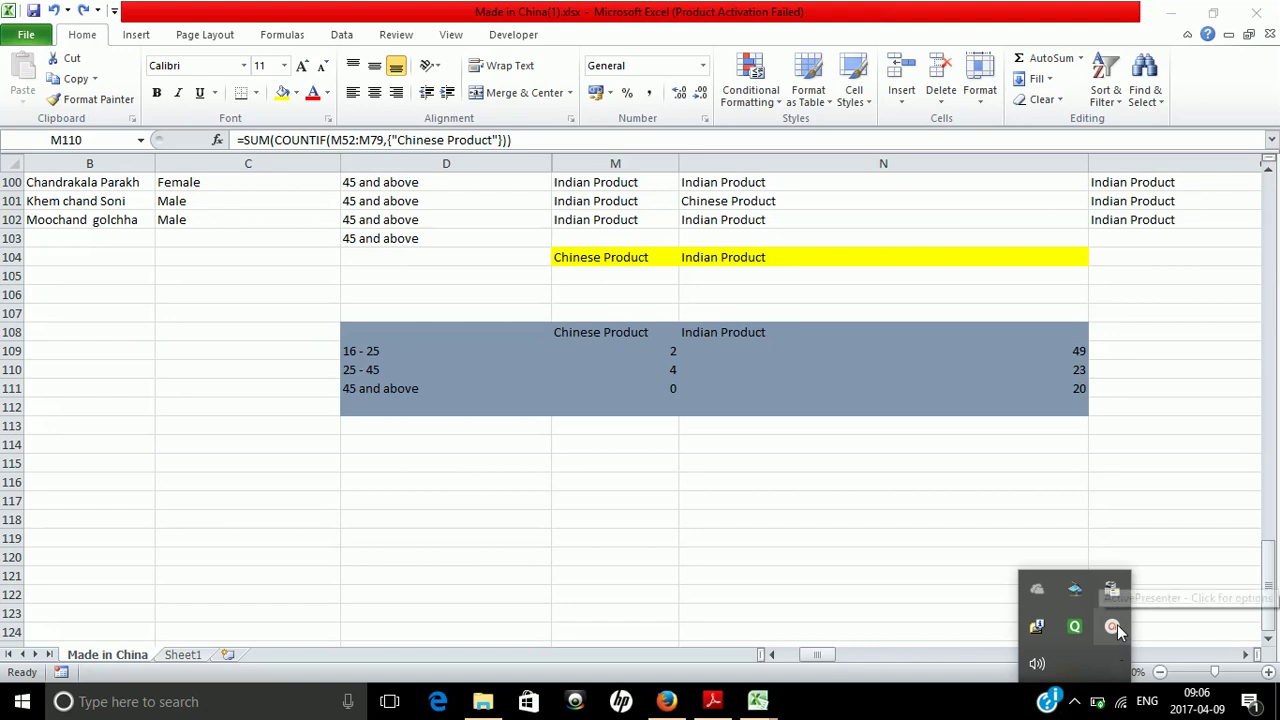
mouse_move(1114, 627)
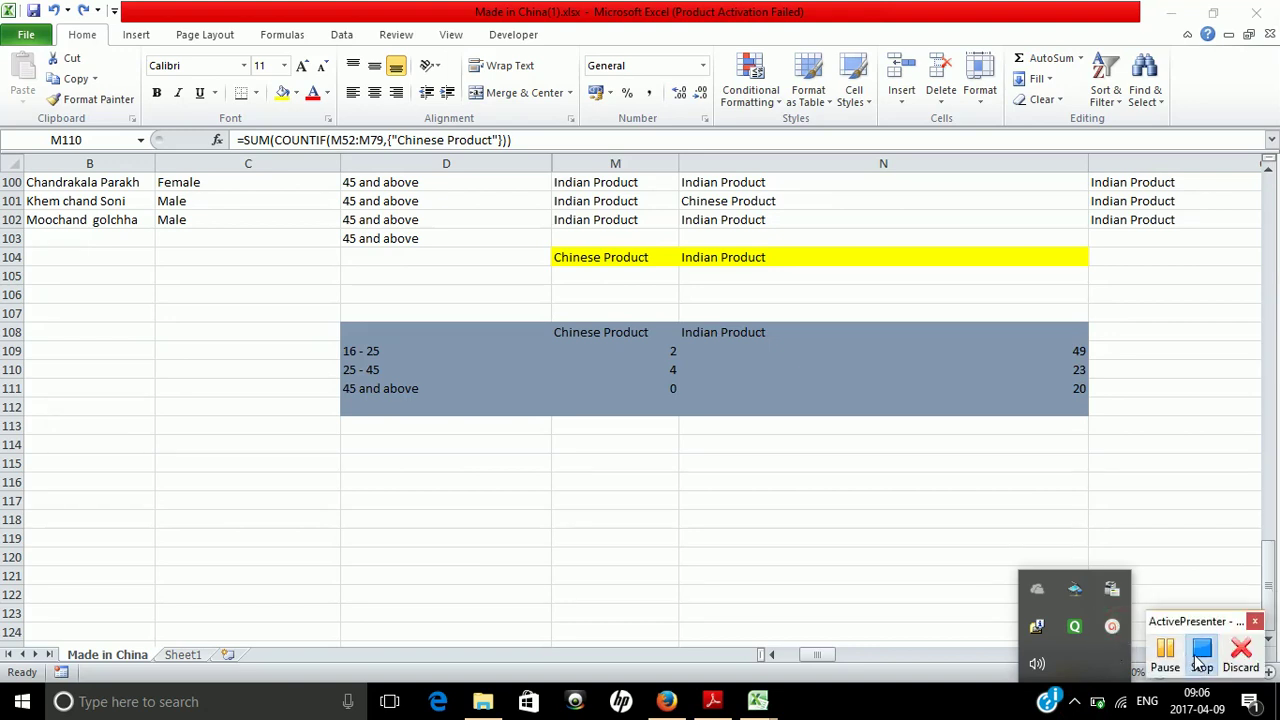
click(1201, 655)
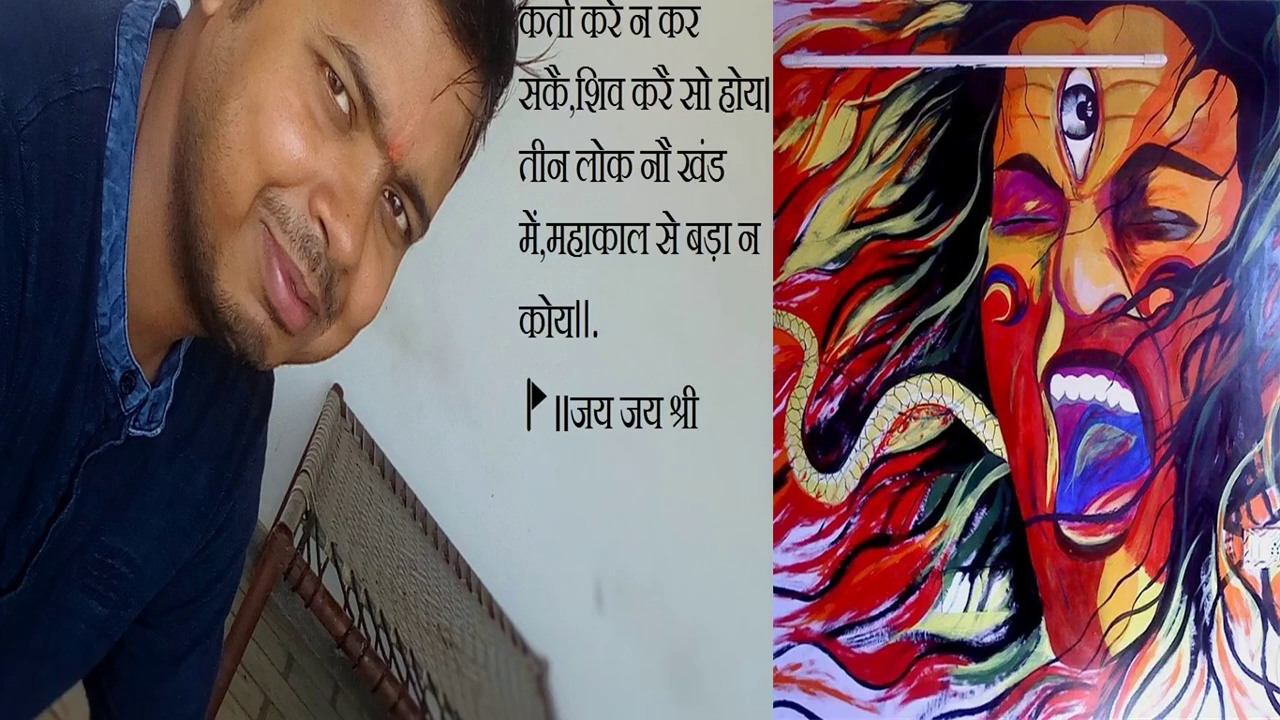